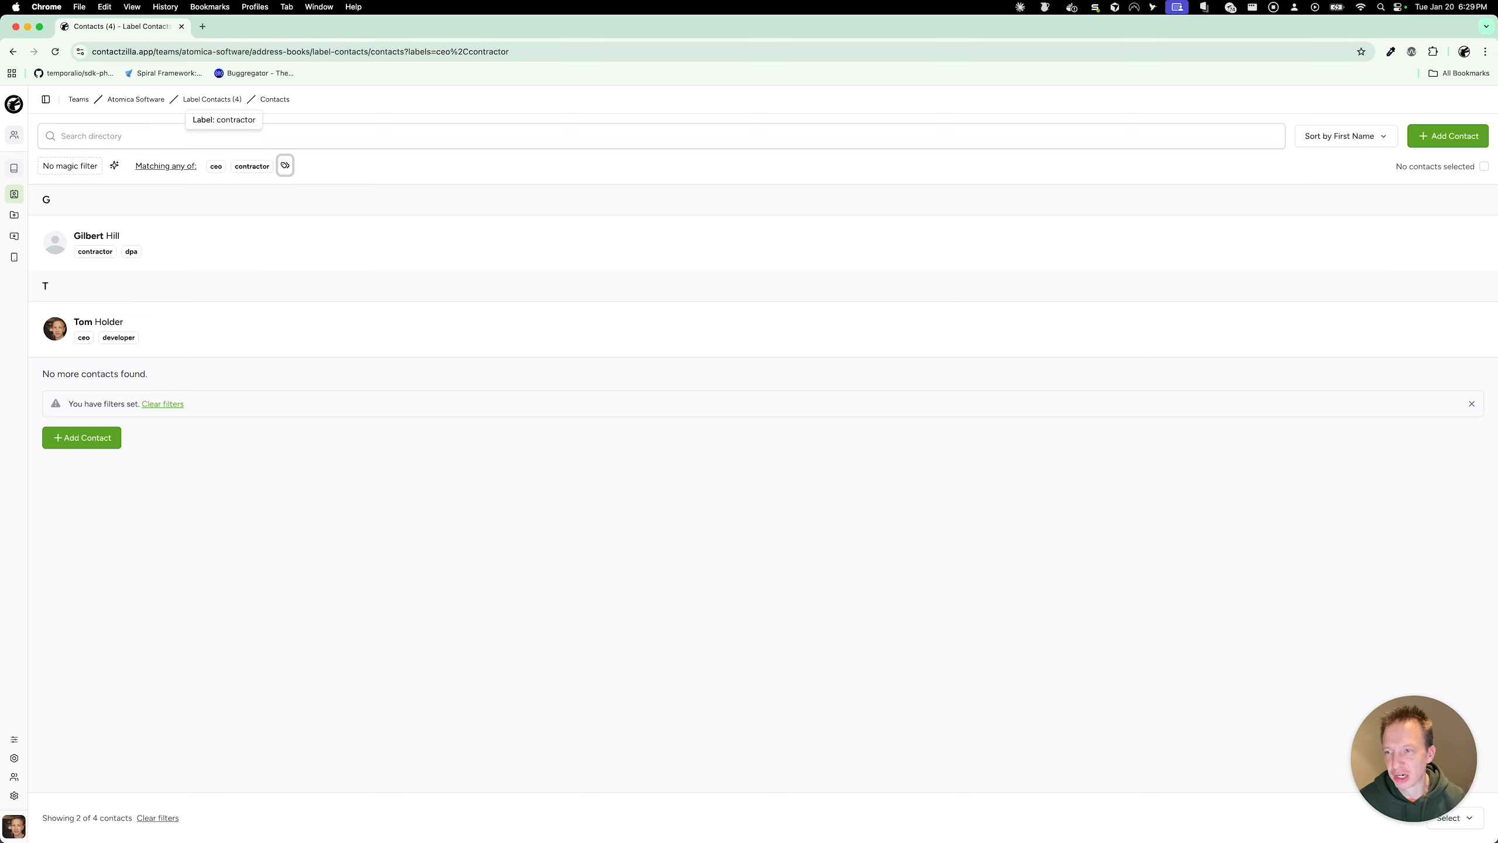
Step: Filter the contact list by the ceo and developer labels, matching any, instead of contractor
{"action": "left_click", "coordinate": [142, 167]}
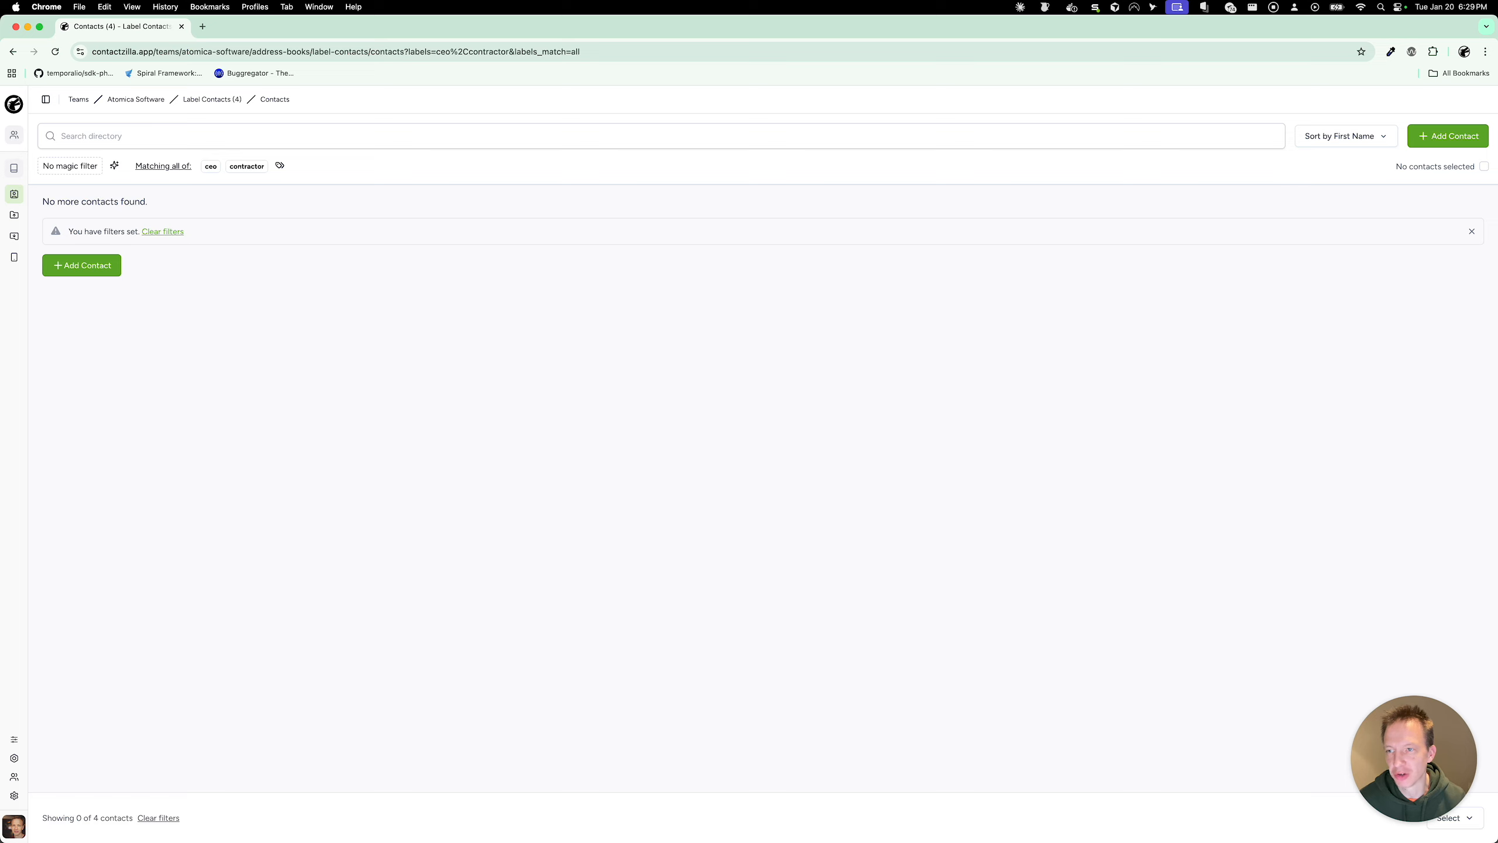
{"action": "left_click", "coordinate": [280, 165]}
{"action": "left_click", "coordinate": [350, 283]}
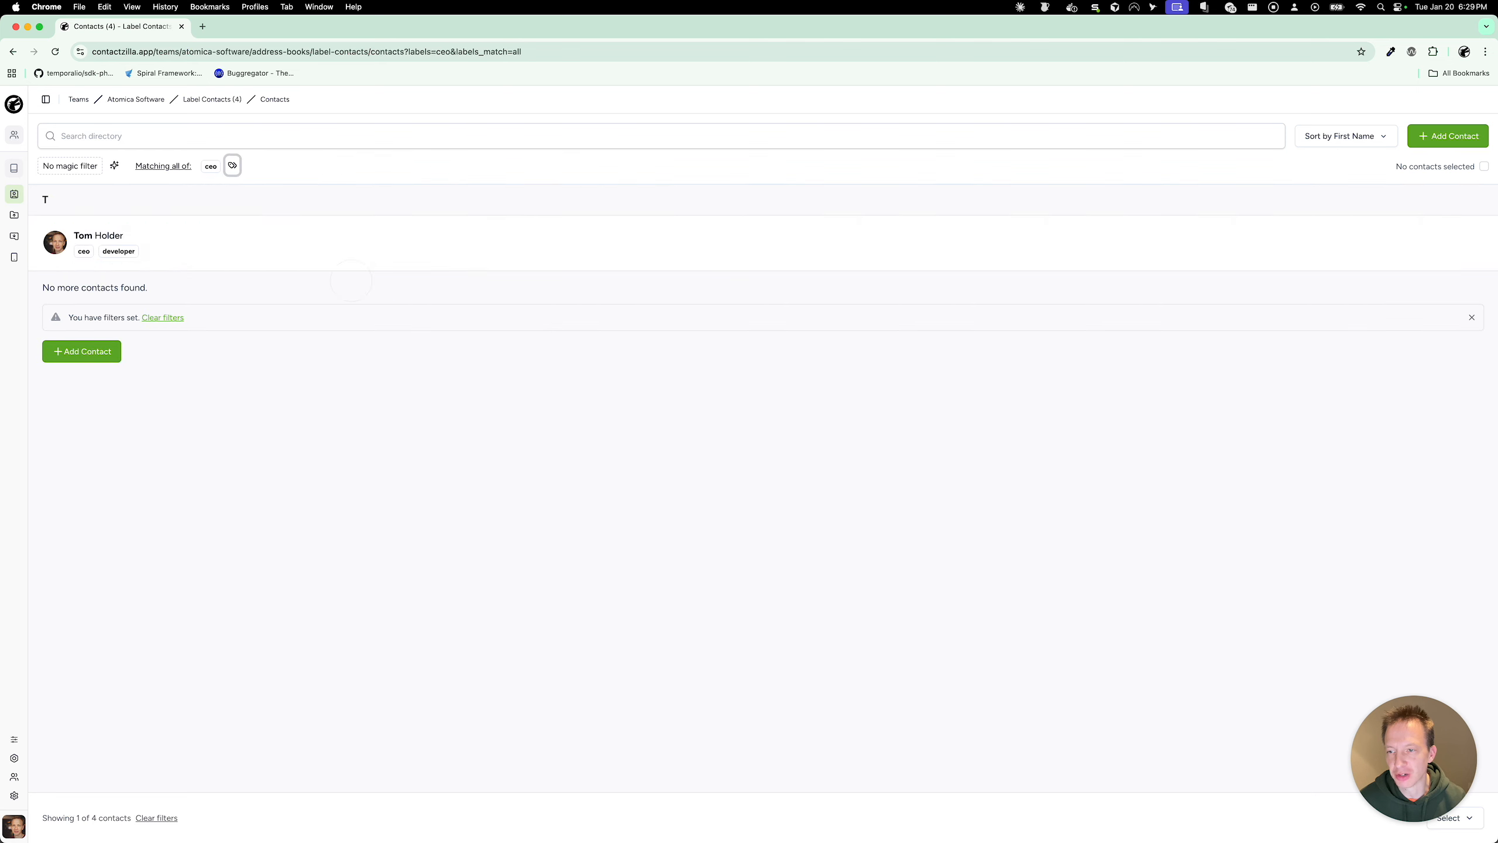
{"action": "left_click", "coordinate": [233, 165]}
{"action": "left_click", "coordinate": [195, 342]}
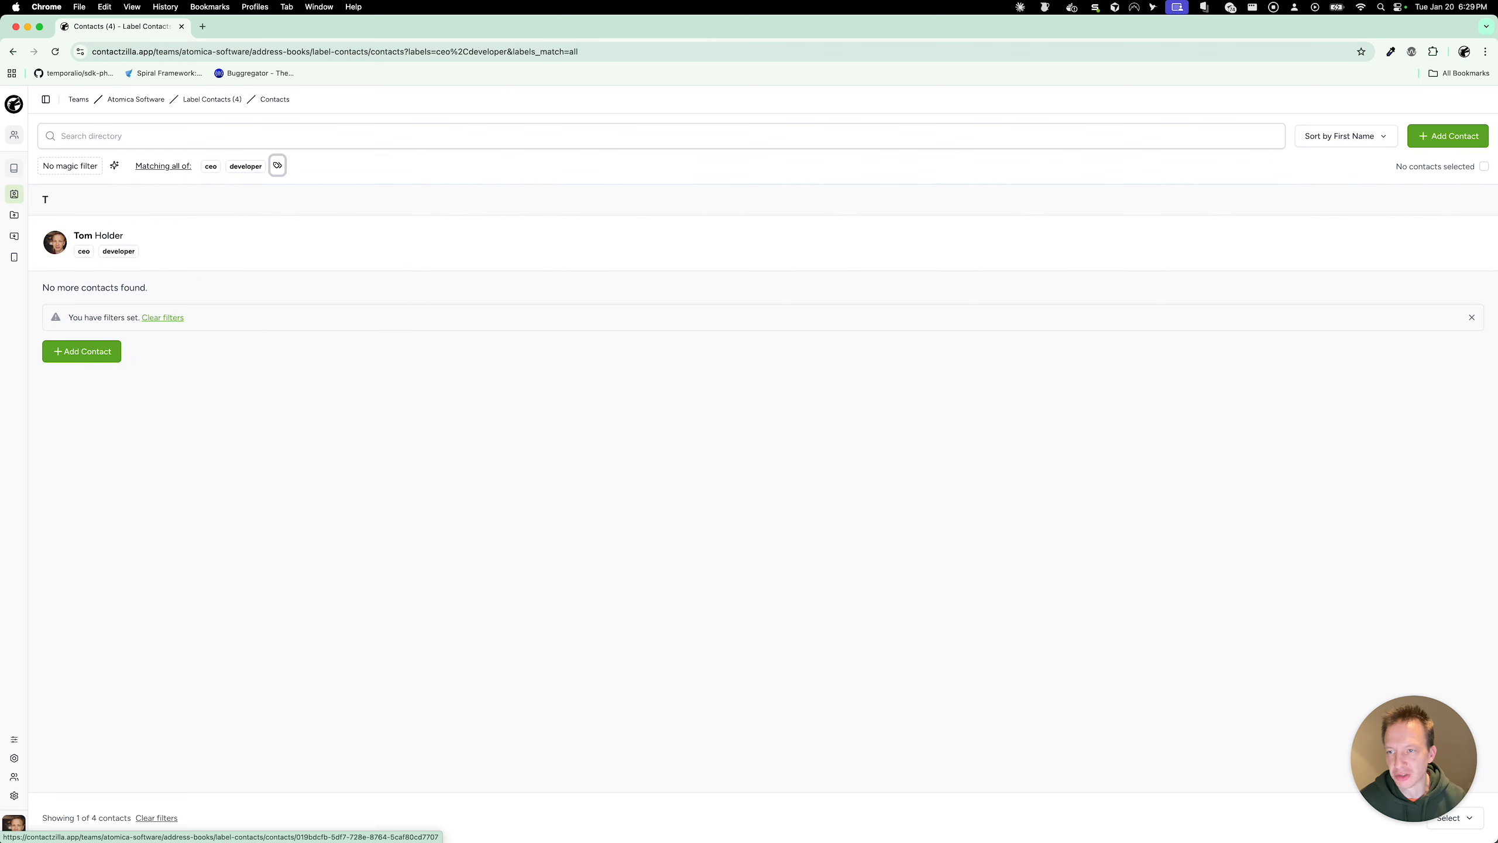
{"action": "left_click", "coordinate": [163, 165]}
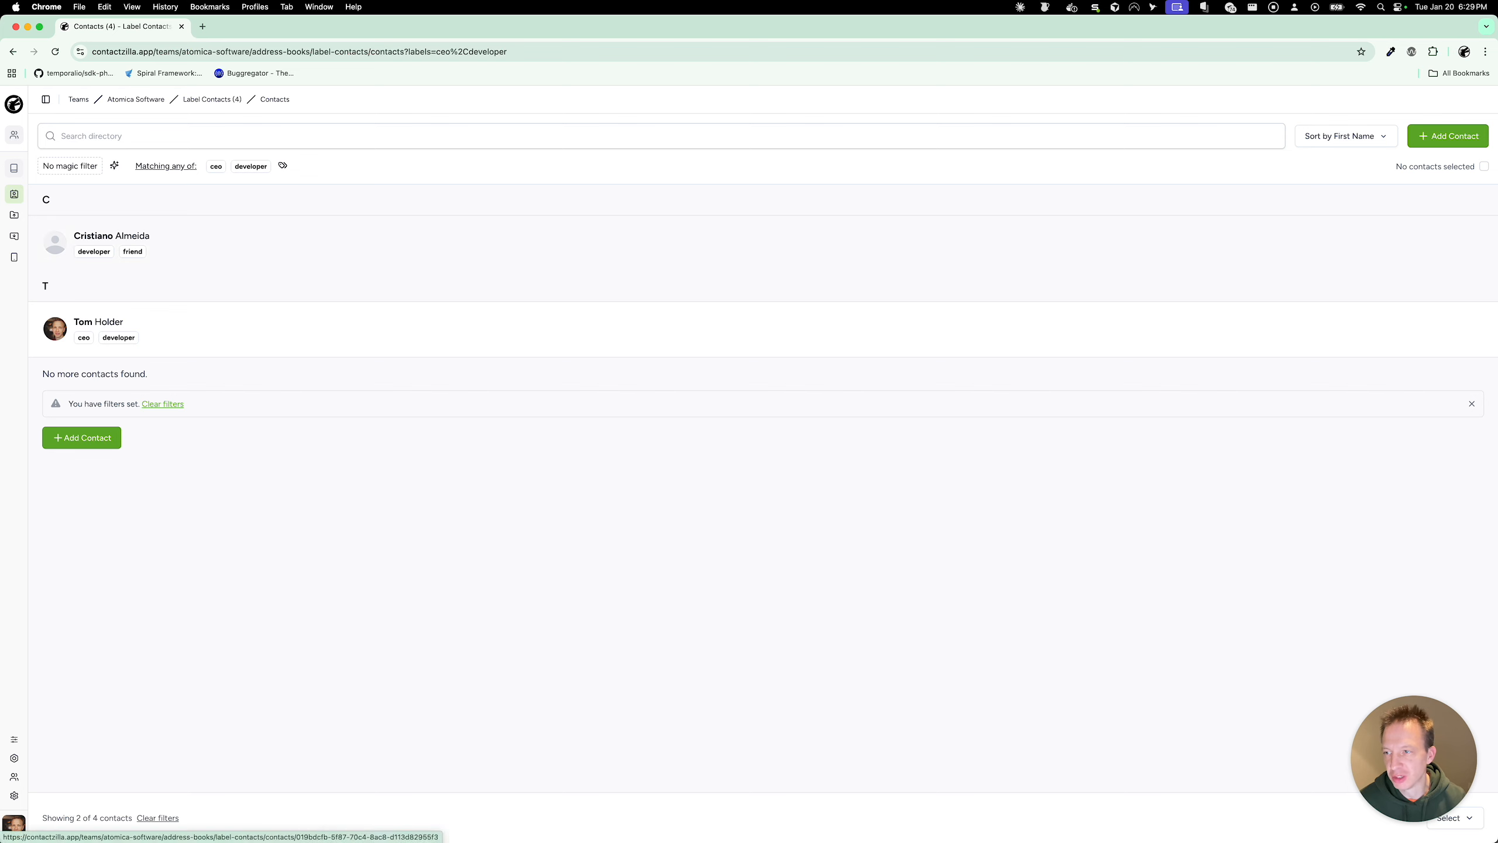
Step: Start a CSV/vCard export by labels, choosing ceo and developer
{"action": "left_click", "coordinate": [14, 236]}
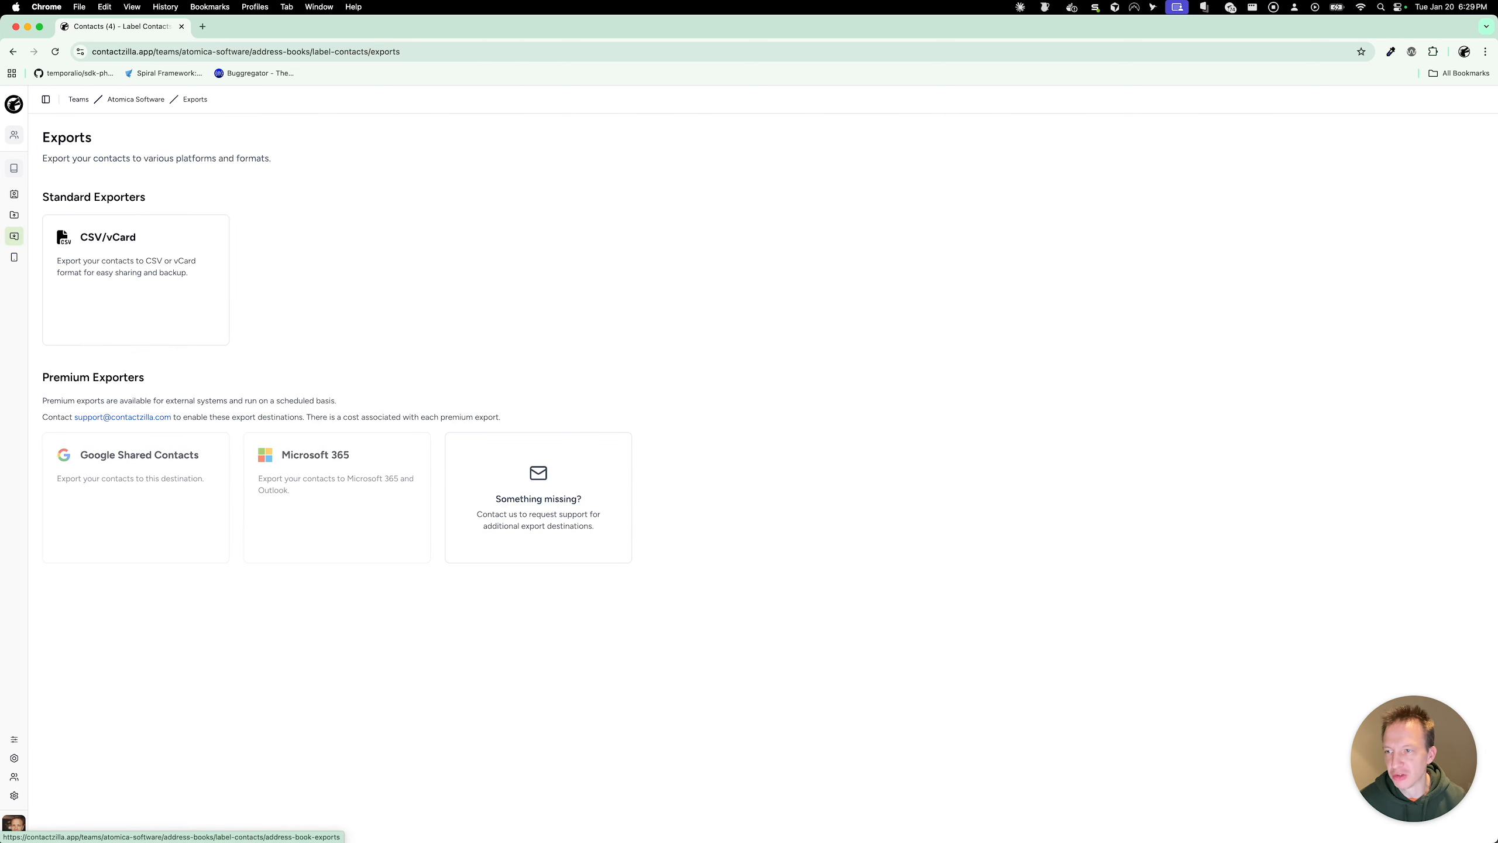
{"action": "left_click", "coordinate": [128, 238]}
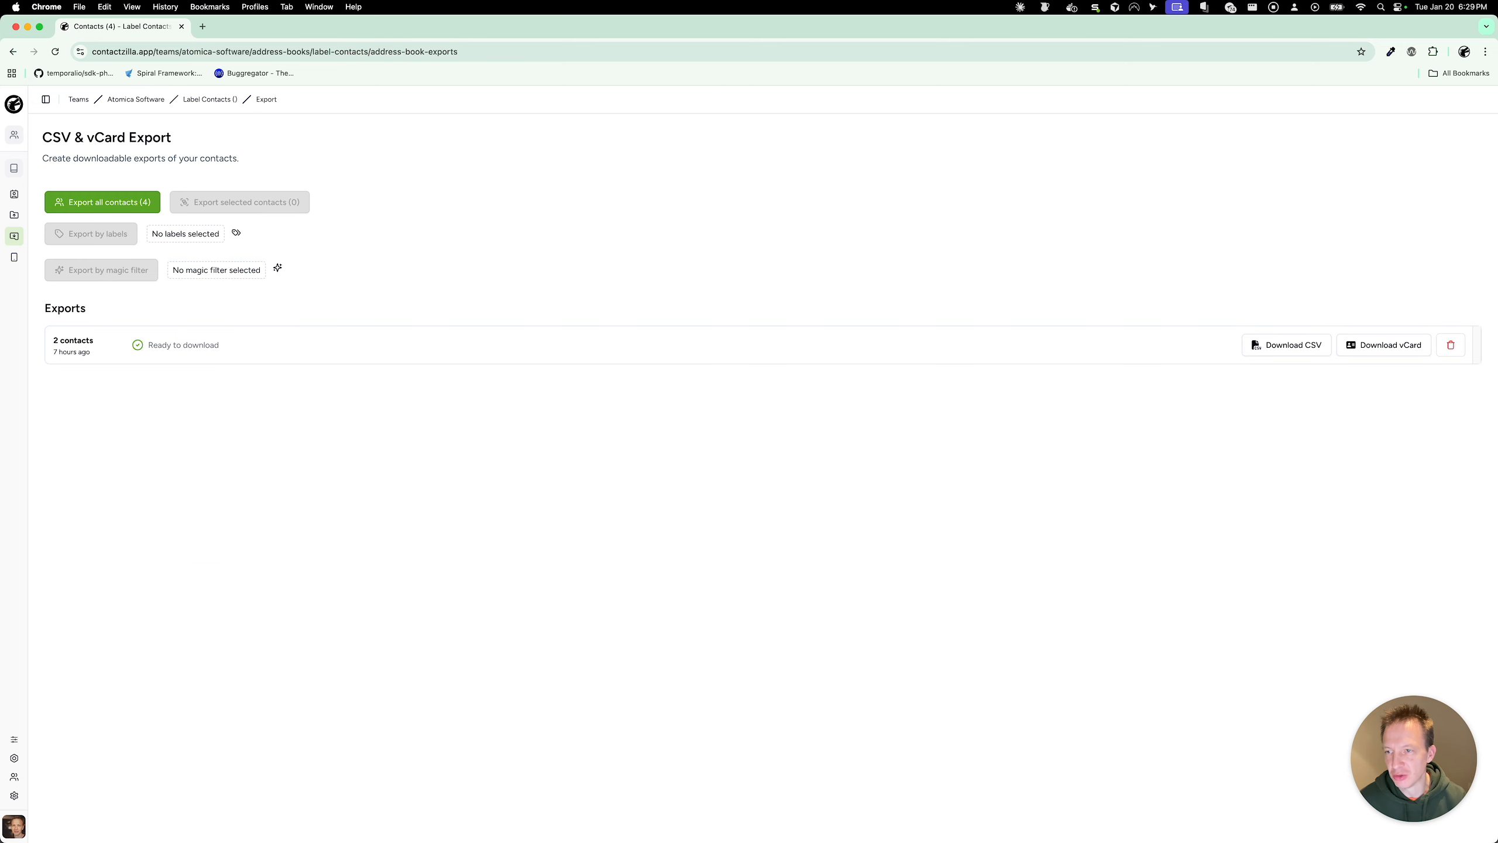
{"action": "left_click", "coordinate": [236, 232]}
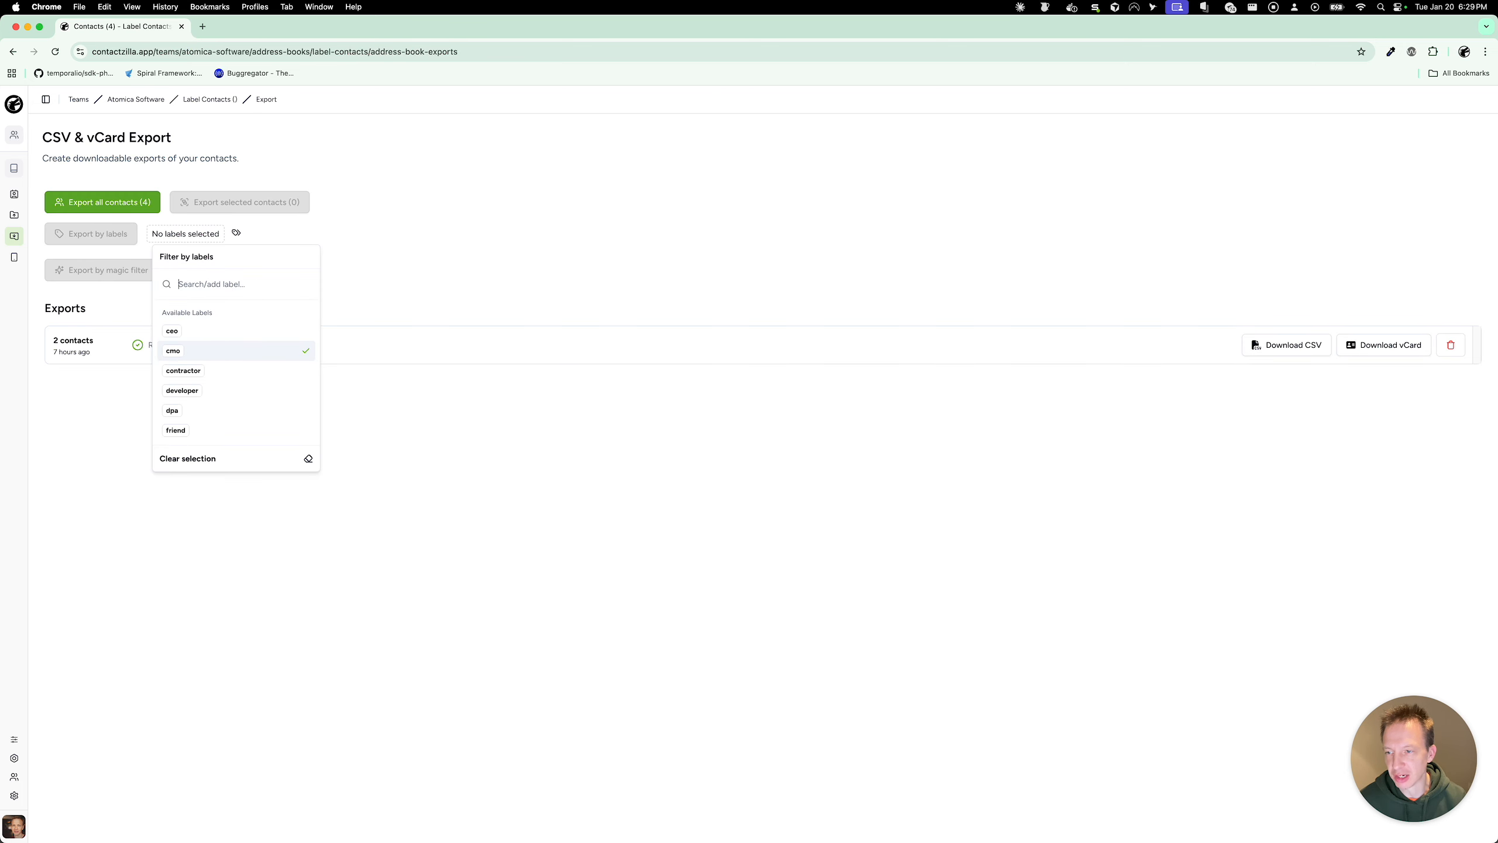
{"action": "left_click", "coordinate": [212, 331]}
{"action": "left_click", "coordinate": [257, 230]}
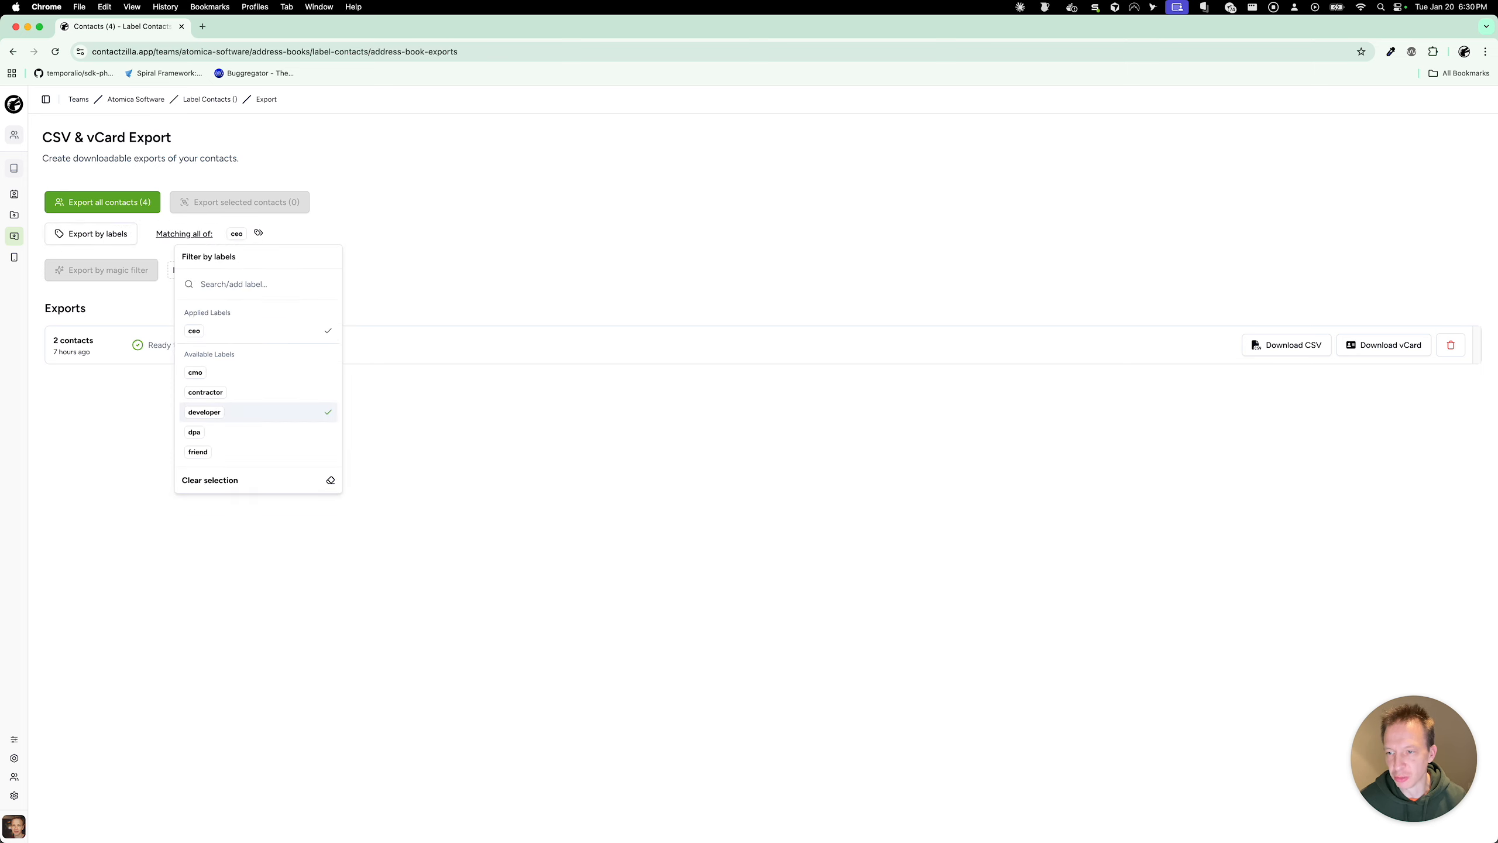
{"action": "key", "text": "Return"}
Step: Export the 2 contacts matching any of those labels, then return to the contacts list
{"action": "key", "text": "shift+Tab"}
{"action": "key", "text": "Return"}
{"action": "left_click", "coordinate": [215, 254]}
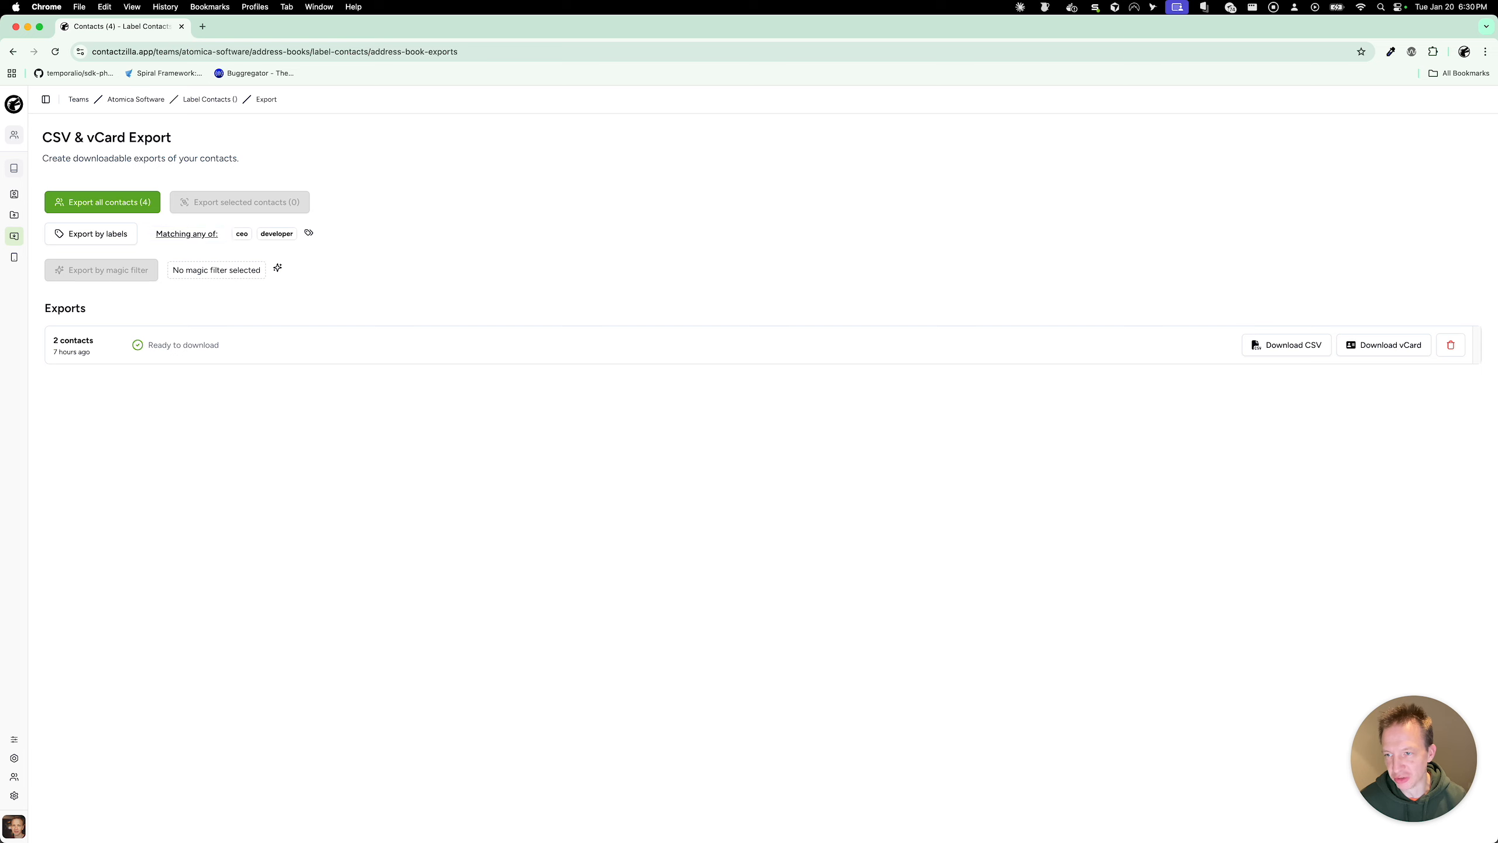
{"action": "left_click", "coordinate": [92, 235]}
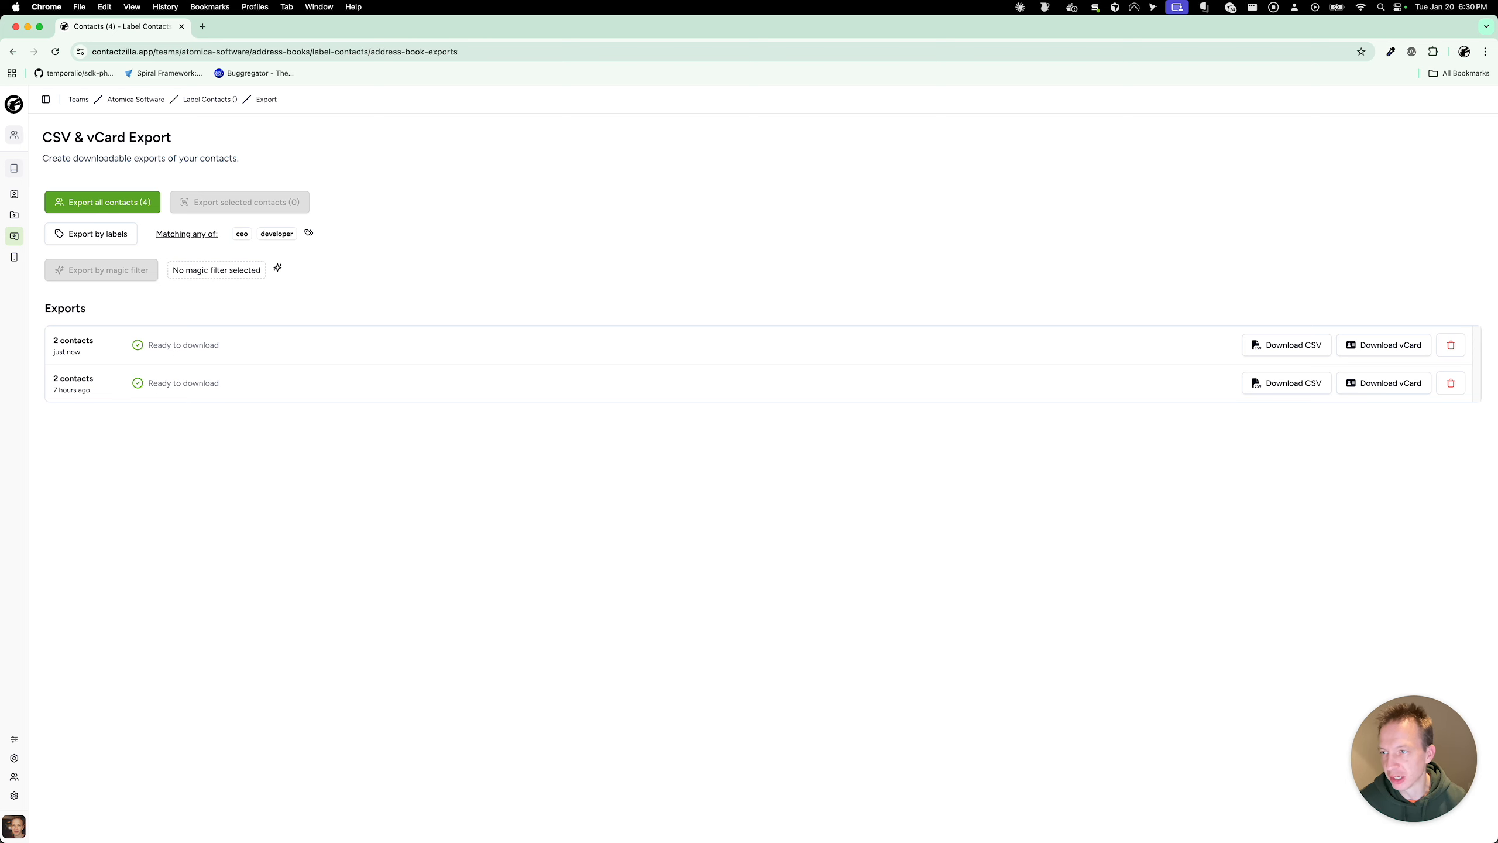
{"action": "left_click", "coordinate": [13, 168]}
{"action": "left_click", "coordinate": [14, 194]}
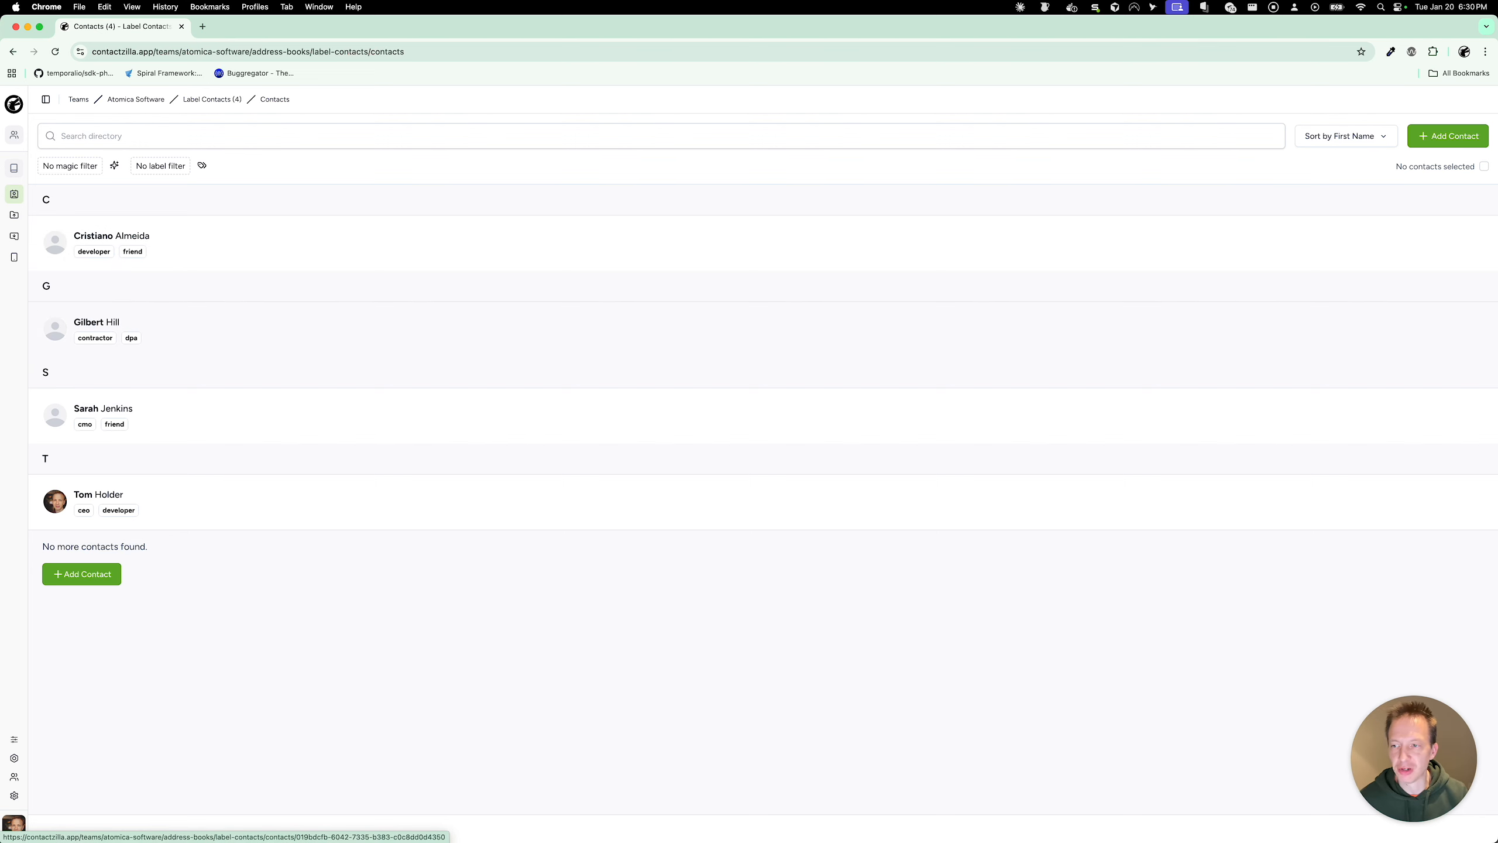
Step: Open the contractor-and-dpa contact and apply the developer label to it
{"action": "left_click", "coordinate": [414, 333]}
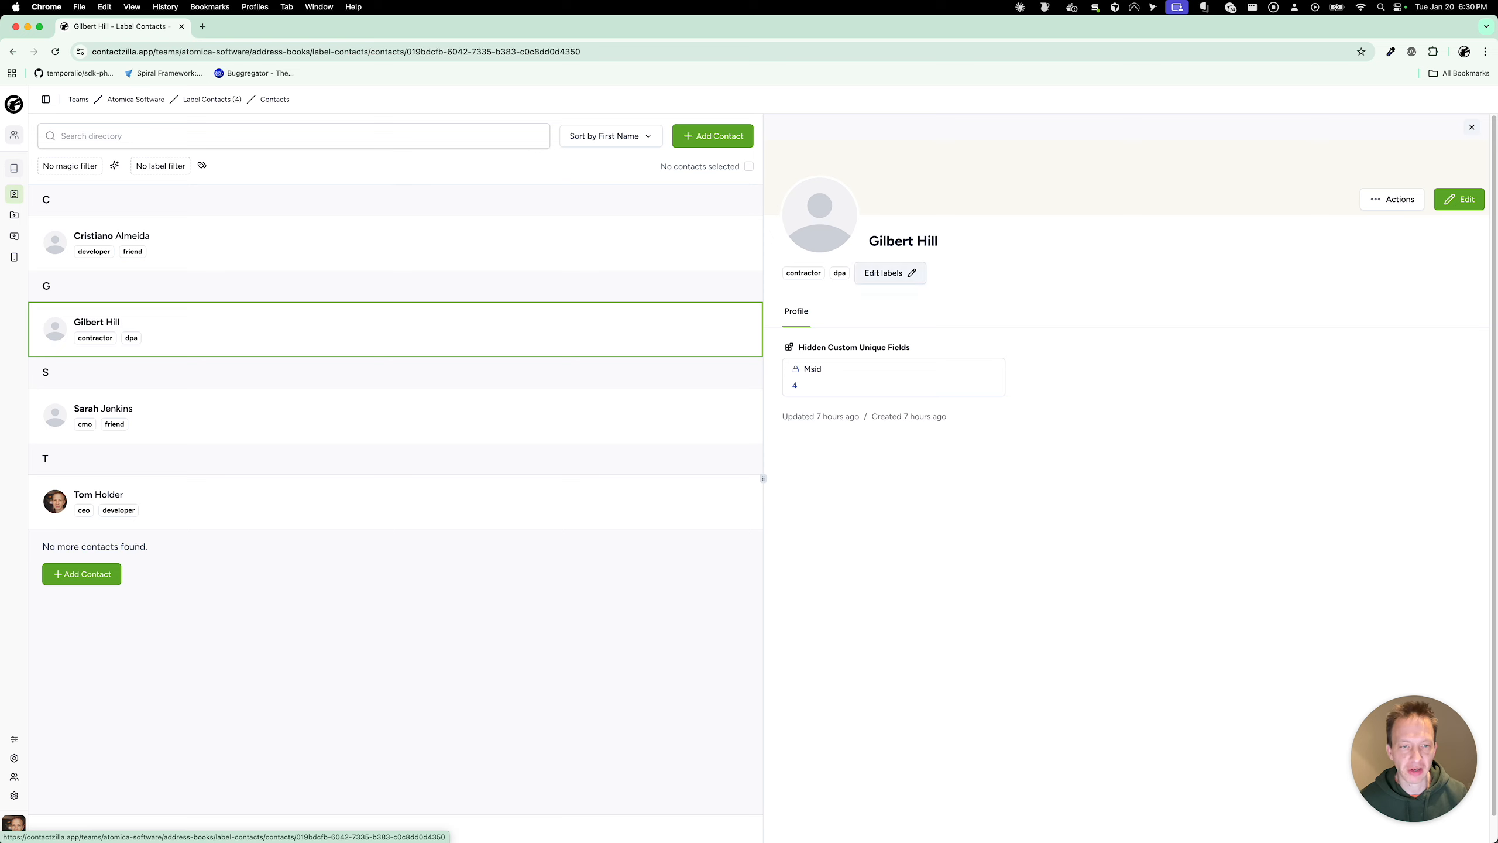
{"action": "left_click", "coordinate": [909, 273]}
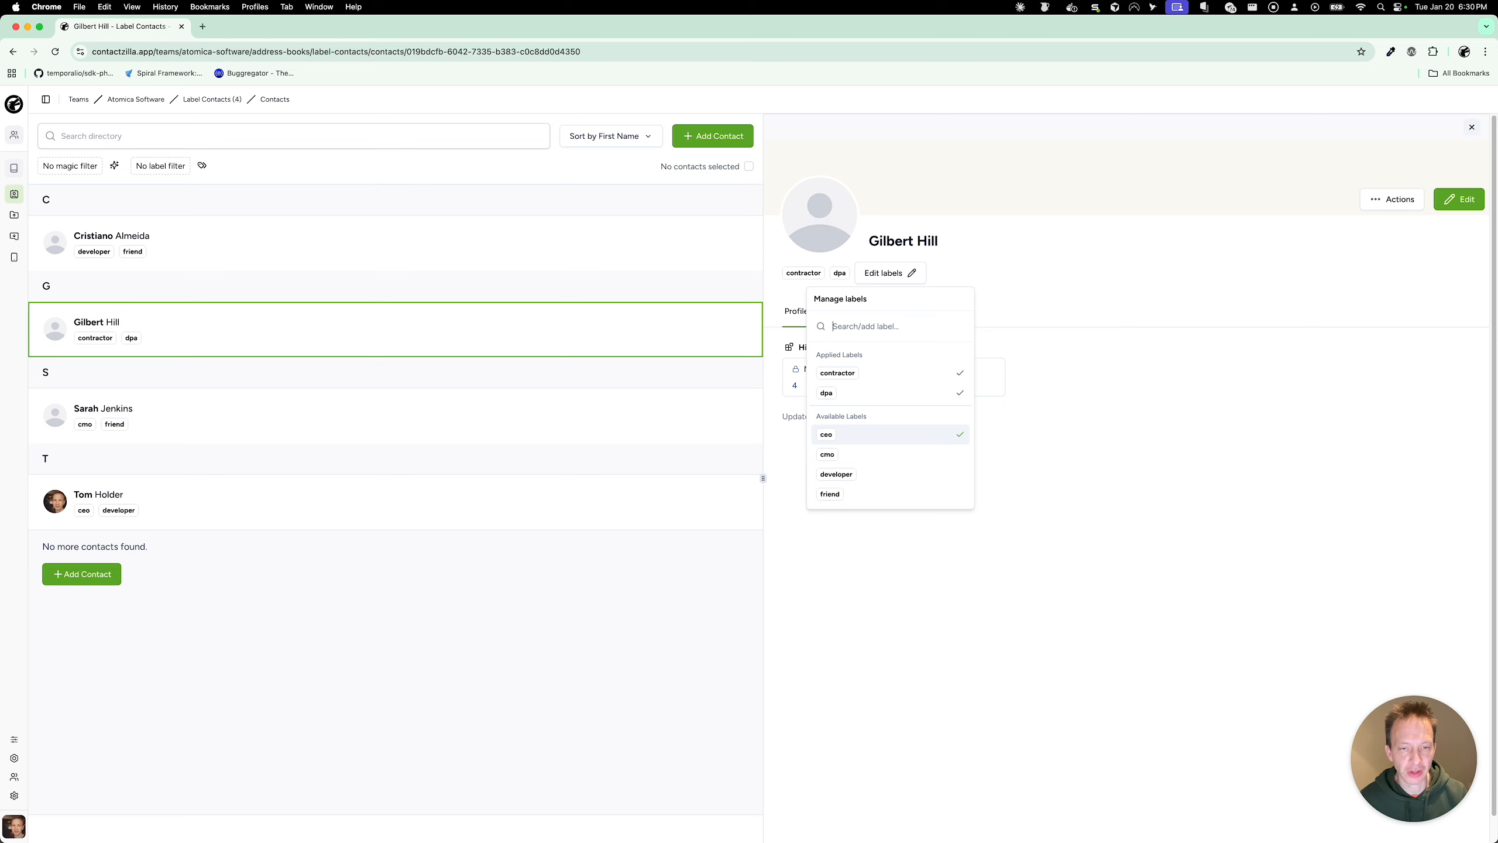
{"action": "key", "text": "Down"}
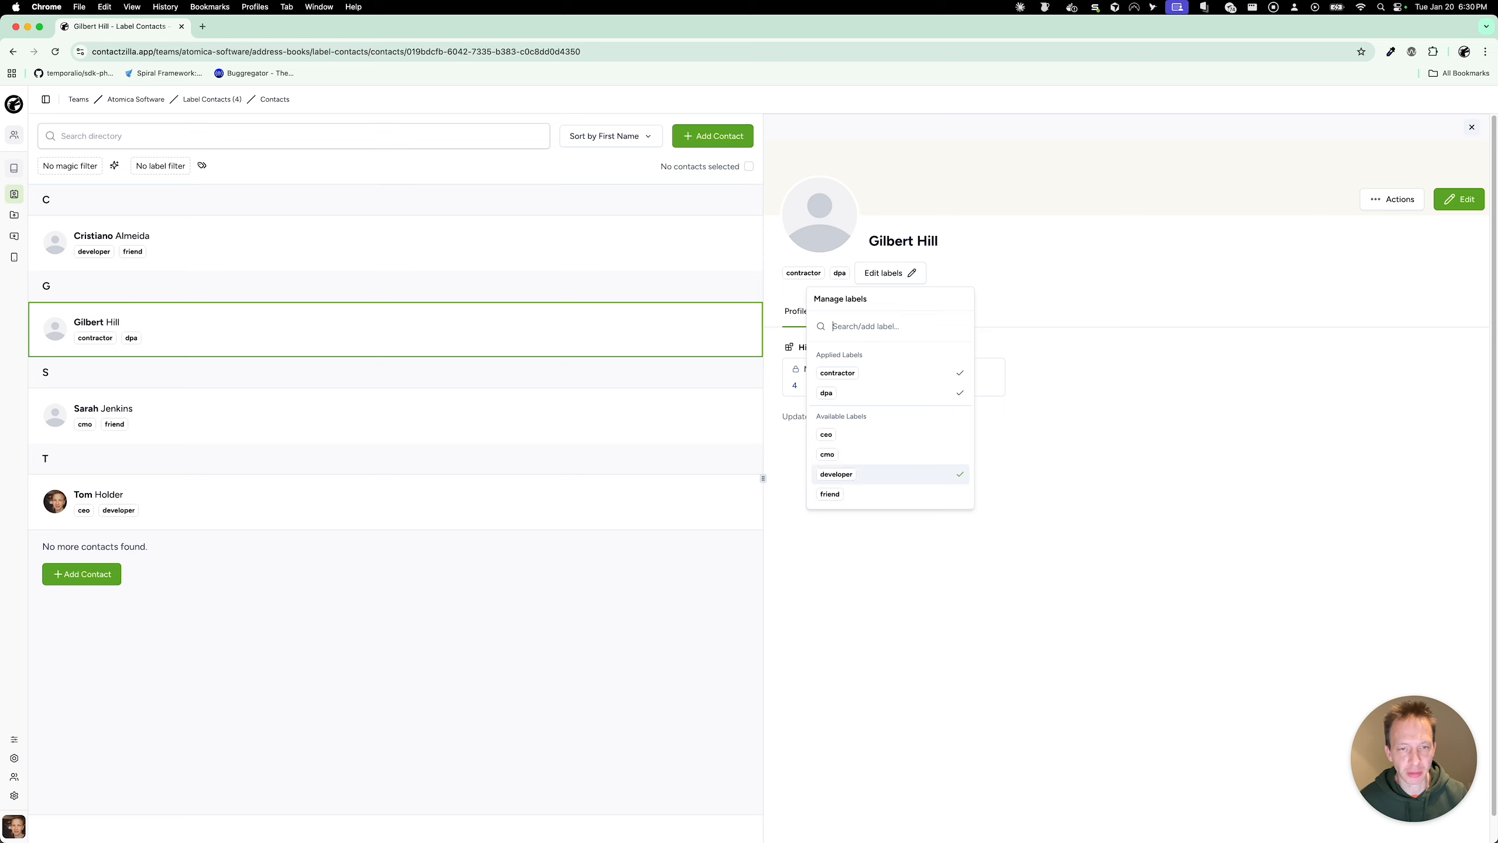
{"action": "key", "text": "Return"}
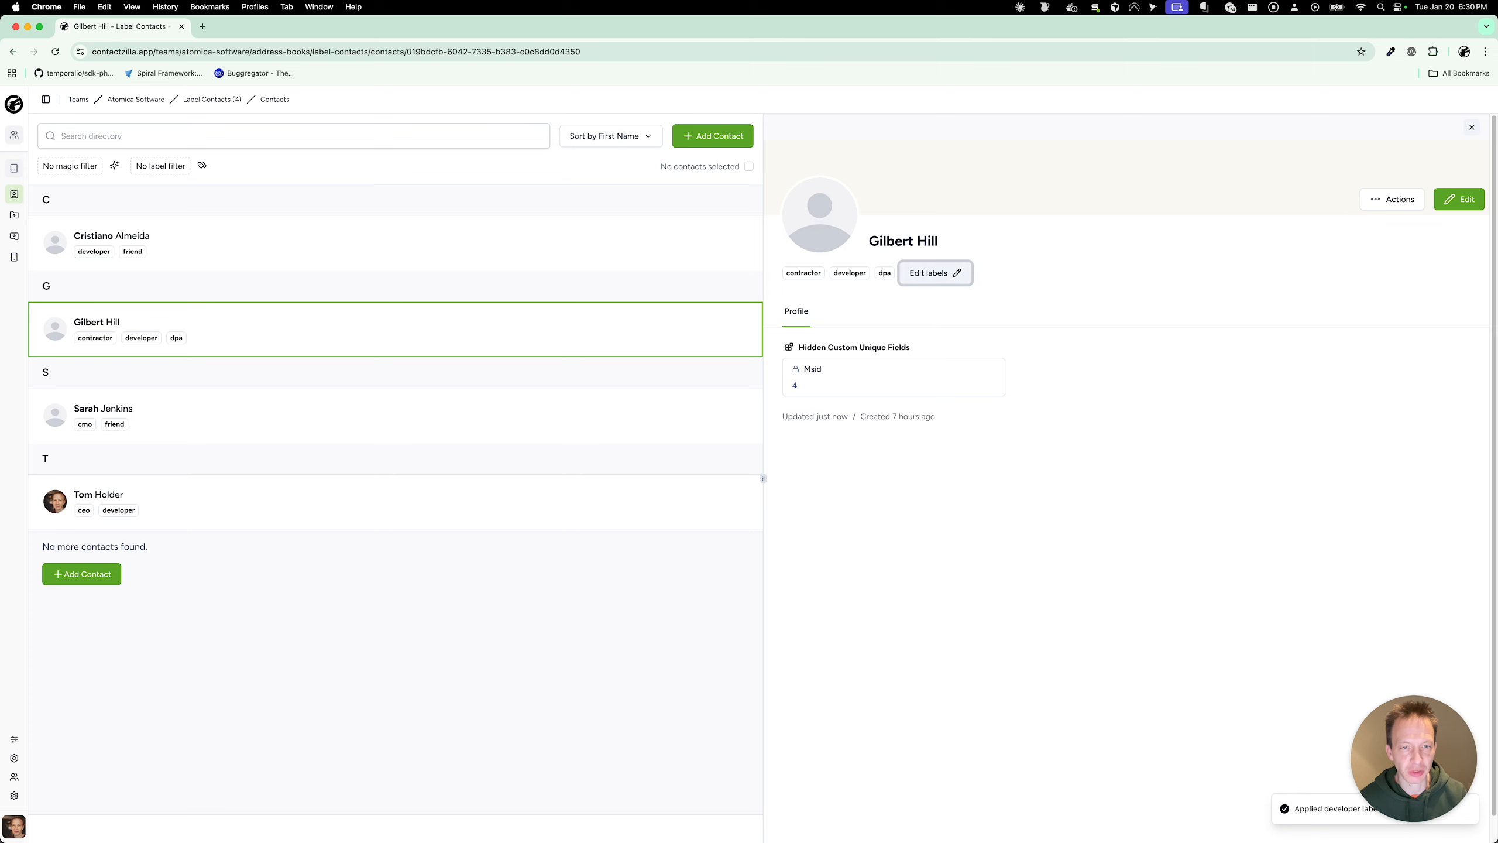
Step: Remove the developer label again, leaving only contractor and dpa
{"action": "key", "text": "Return"}
{"action": "key", "text": "Down"}
{"action": "key", "text": "Up"}
{"action": "key", "text": "Down"}
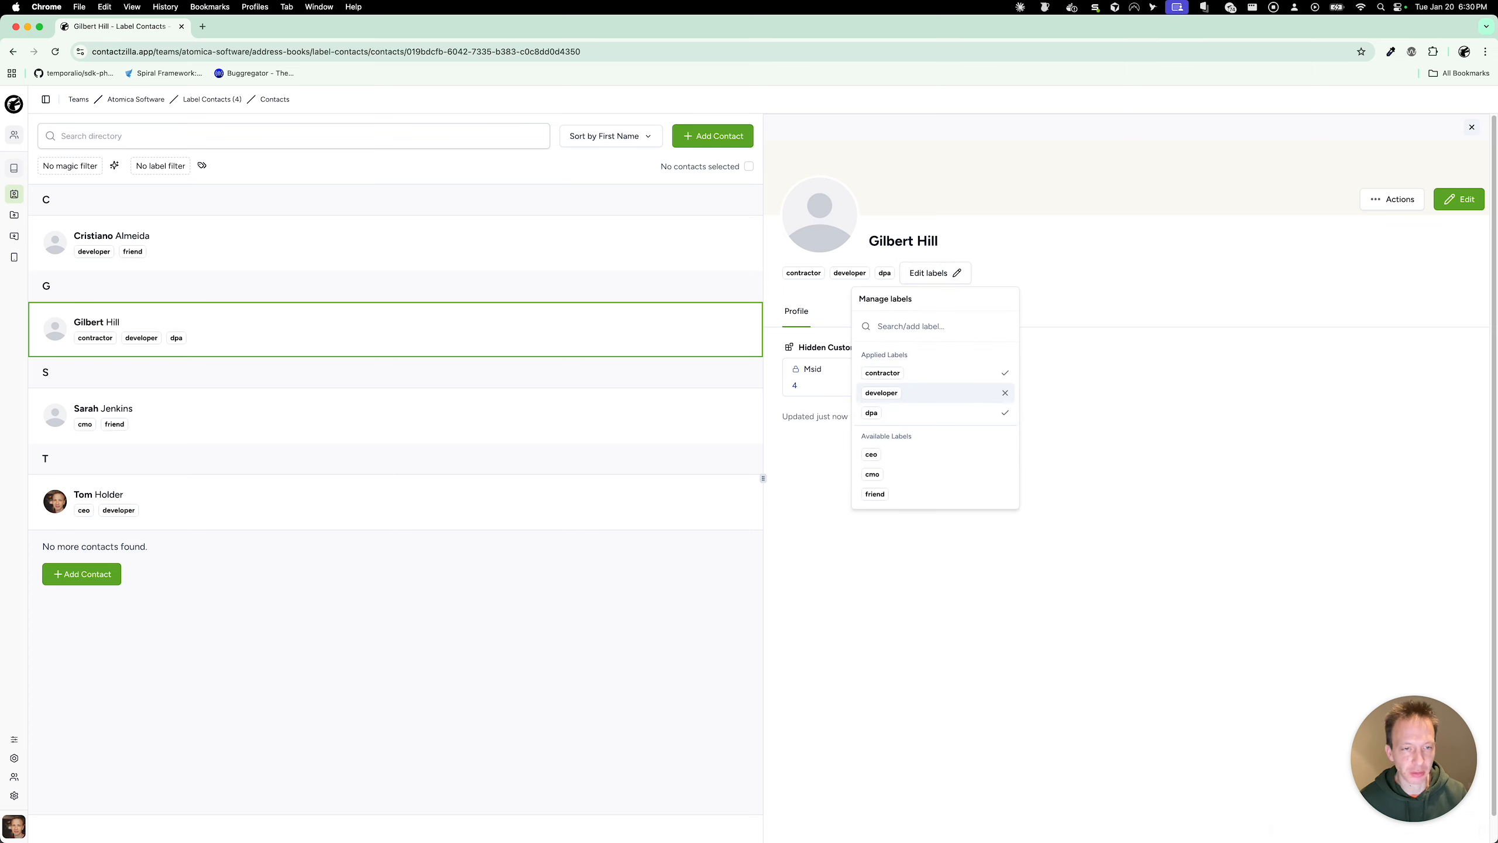
{"action": "left_click", "coordinate": [1005, 393]}
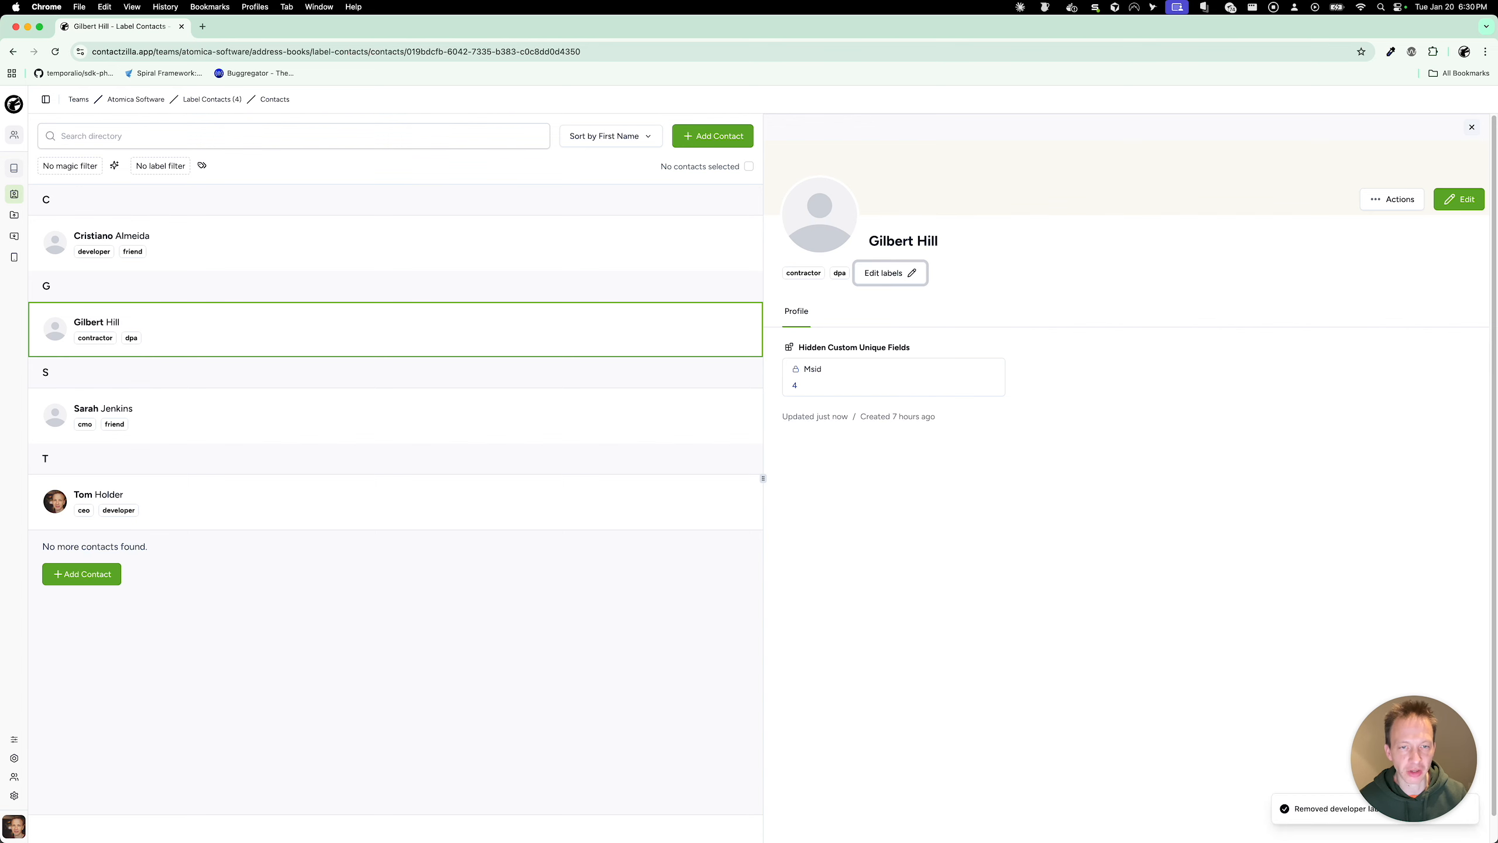
{"action": "key", "text": "Return"}
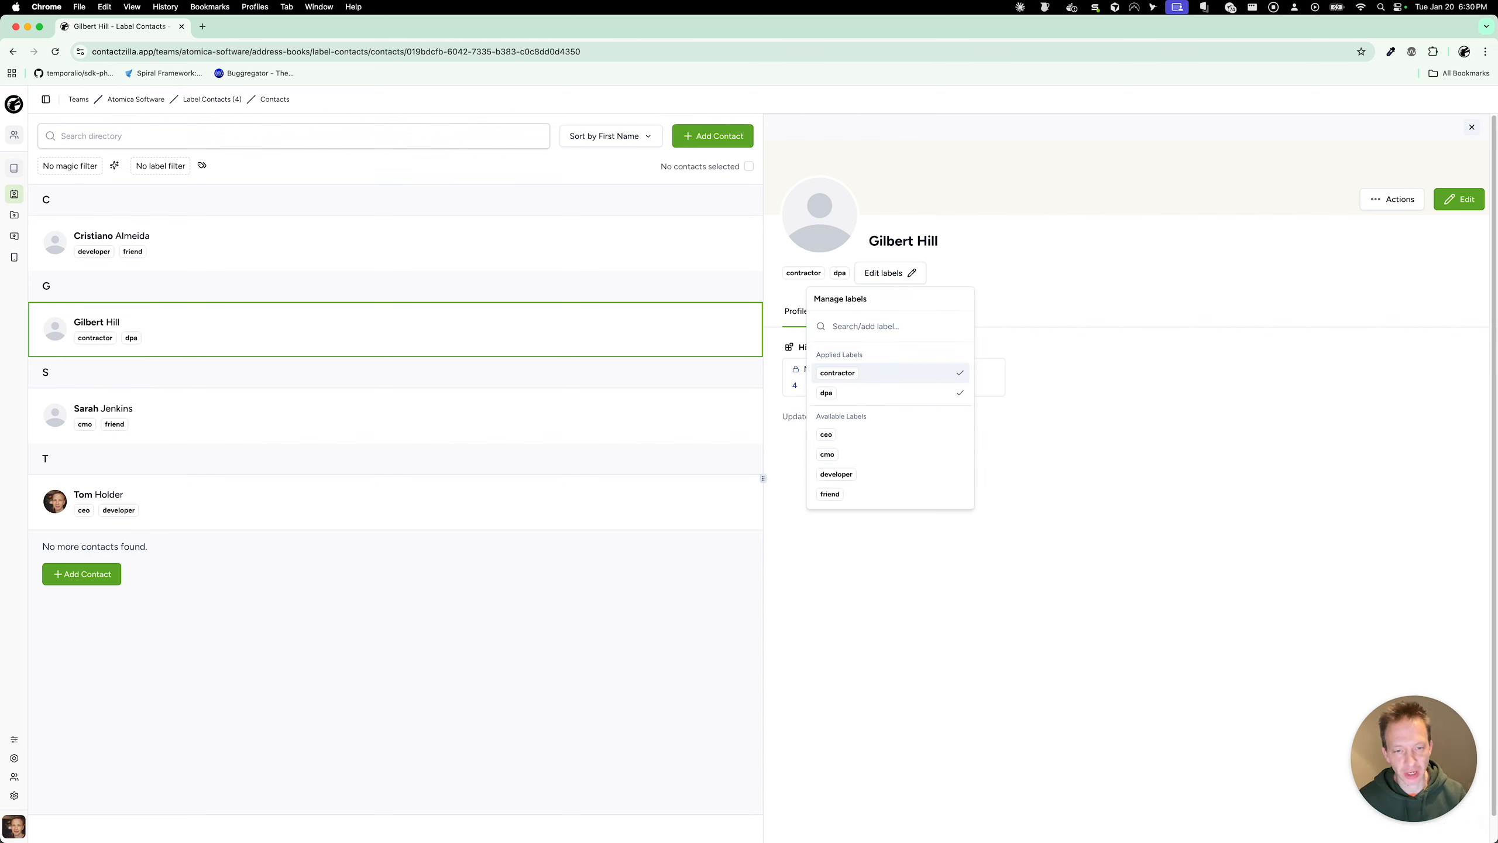
Step: Create a purple 'supplier' label and apply it to the contact
{"action": "type", "text": "su"}
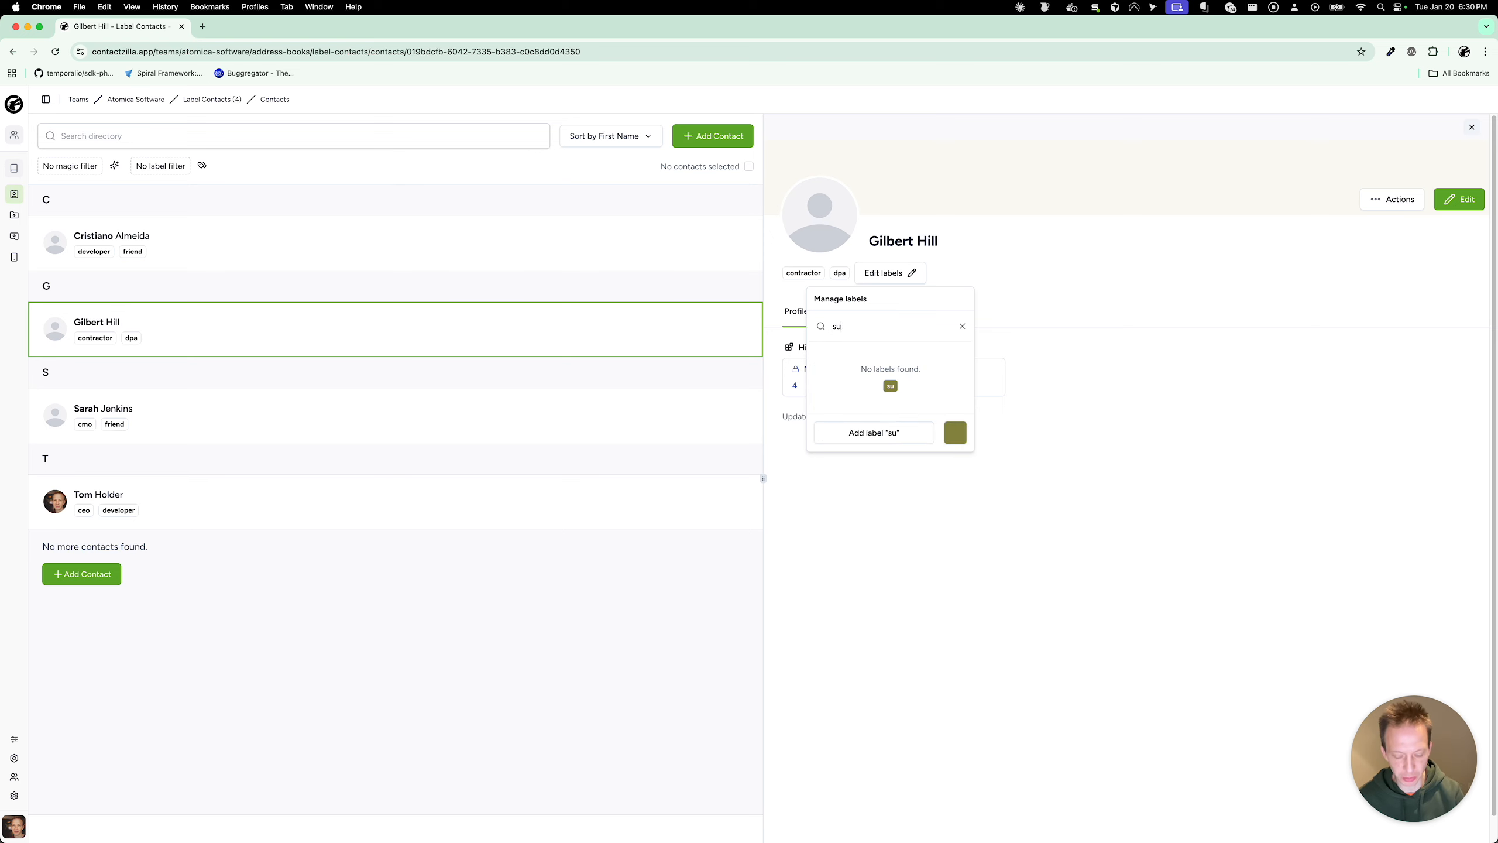
{"action": "type", "text": "pplier"}
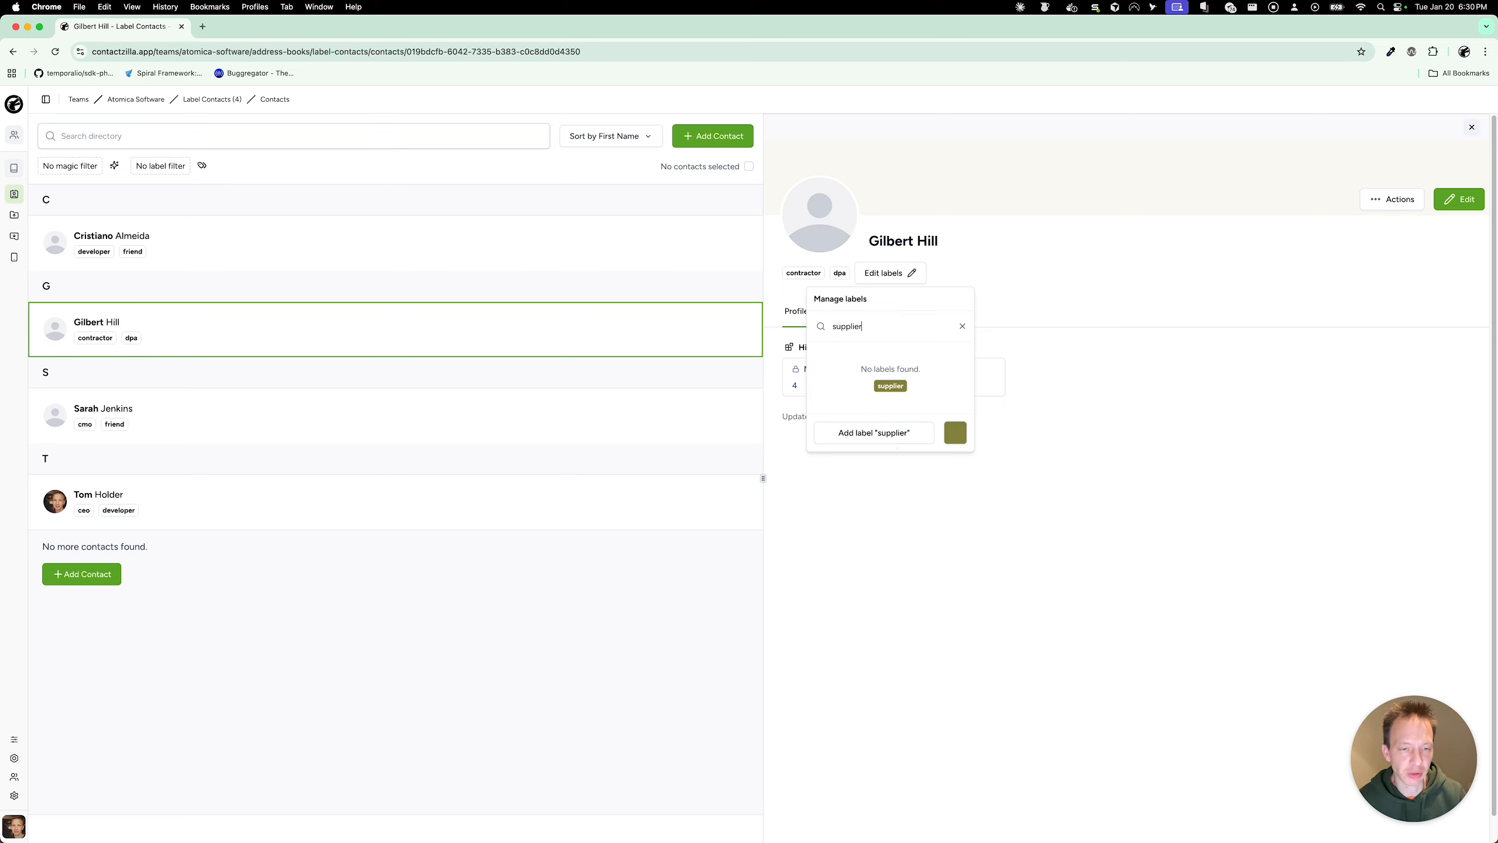
{"action": "left_click", "coordinate": [955, 433]}
{"action": "left_click", "coordinate": [989, 558]}
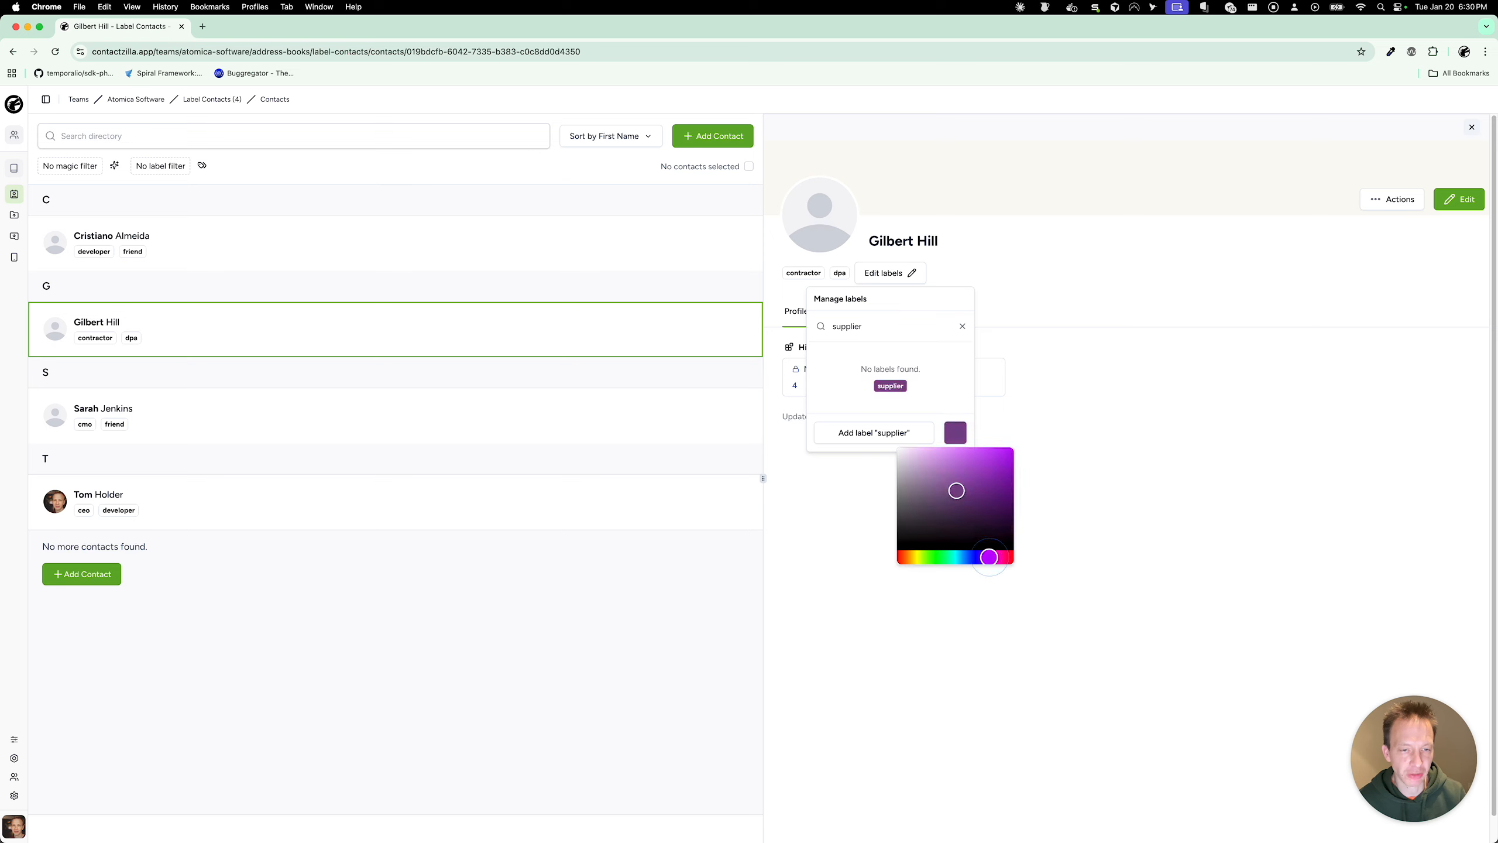
{"action": "left_click_drag", "start_coordinate": [989, 557], "coordinate": [999, 557]}
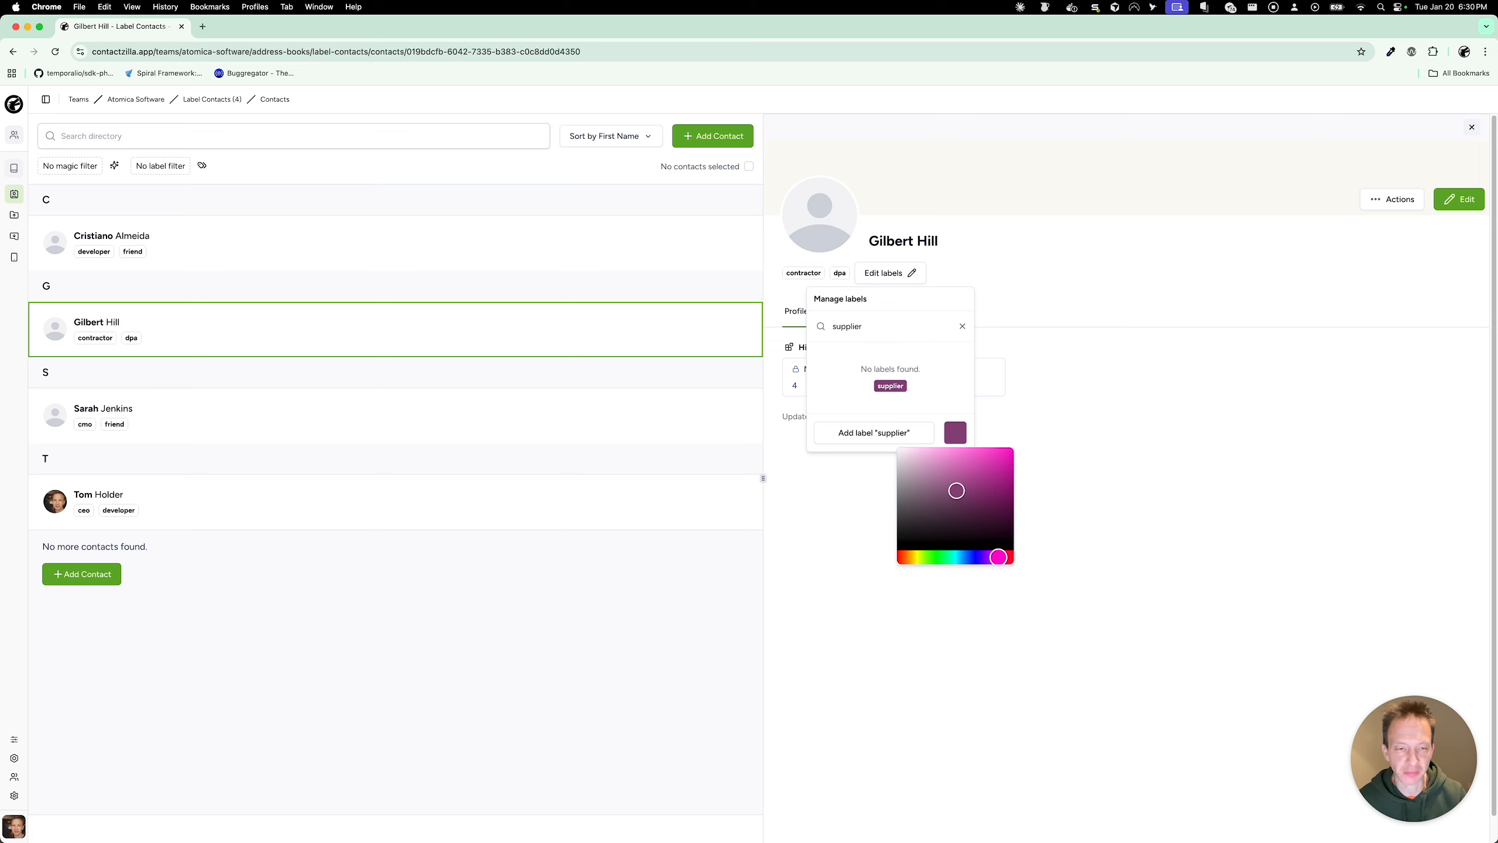
{"action": "left_click", "coordinate": [945, 388]}
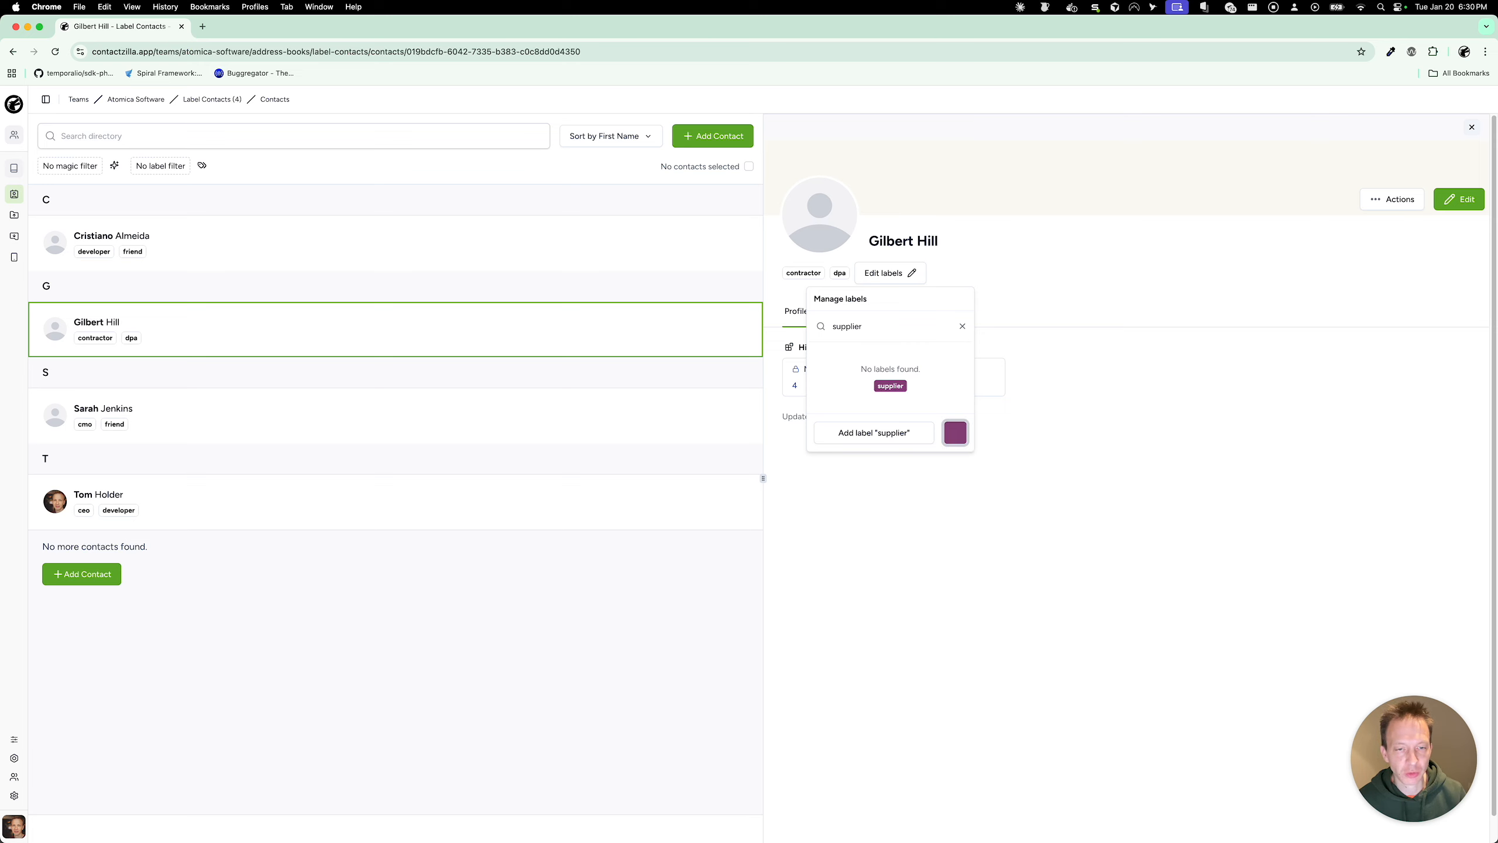
{"action": "left_click", "coordinate": [874, 432]}
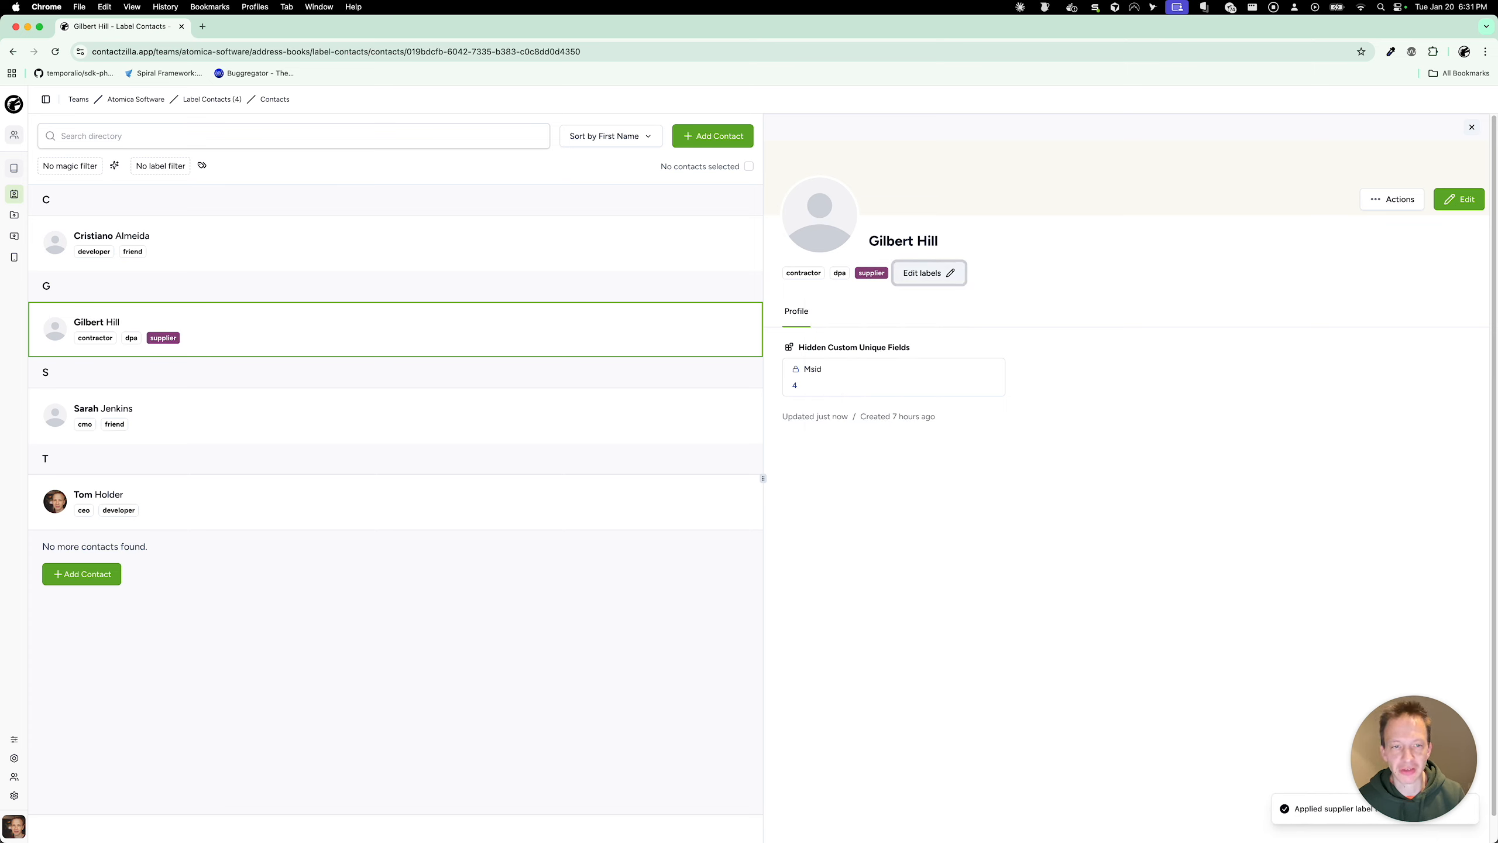
Step: Remove the supplier label from the contact listed under G
{"action": "left_click", "coordinate": [452, 236]}
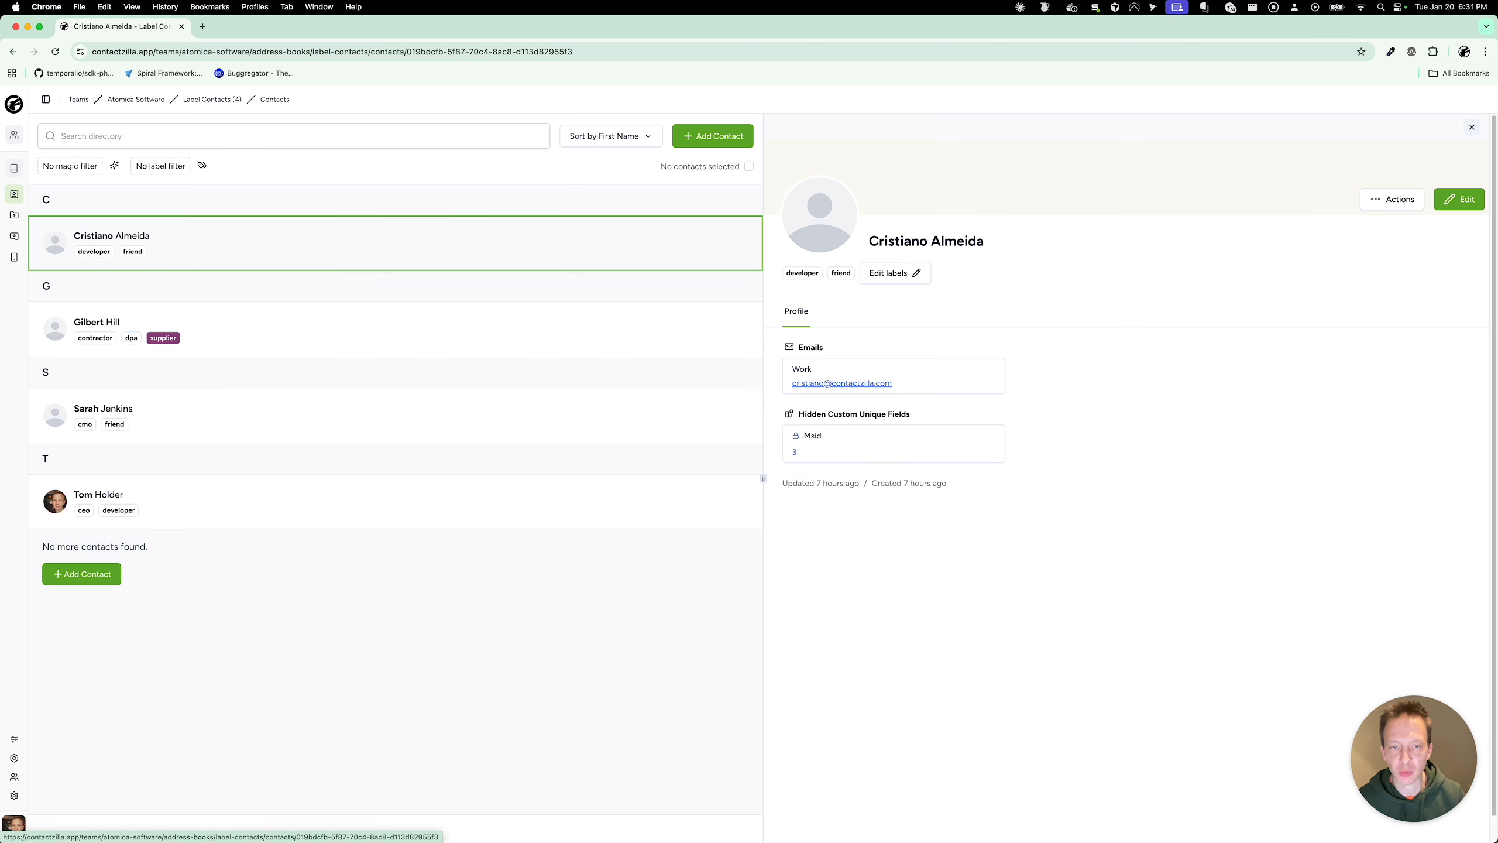
{"action": "left_click", "coordinate": [895, 272]}
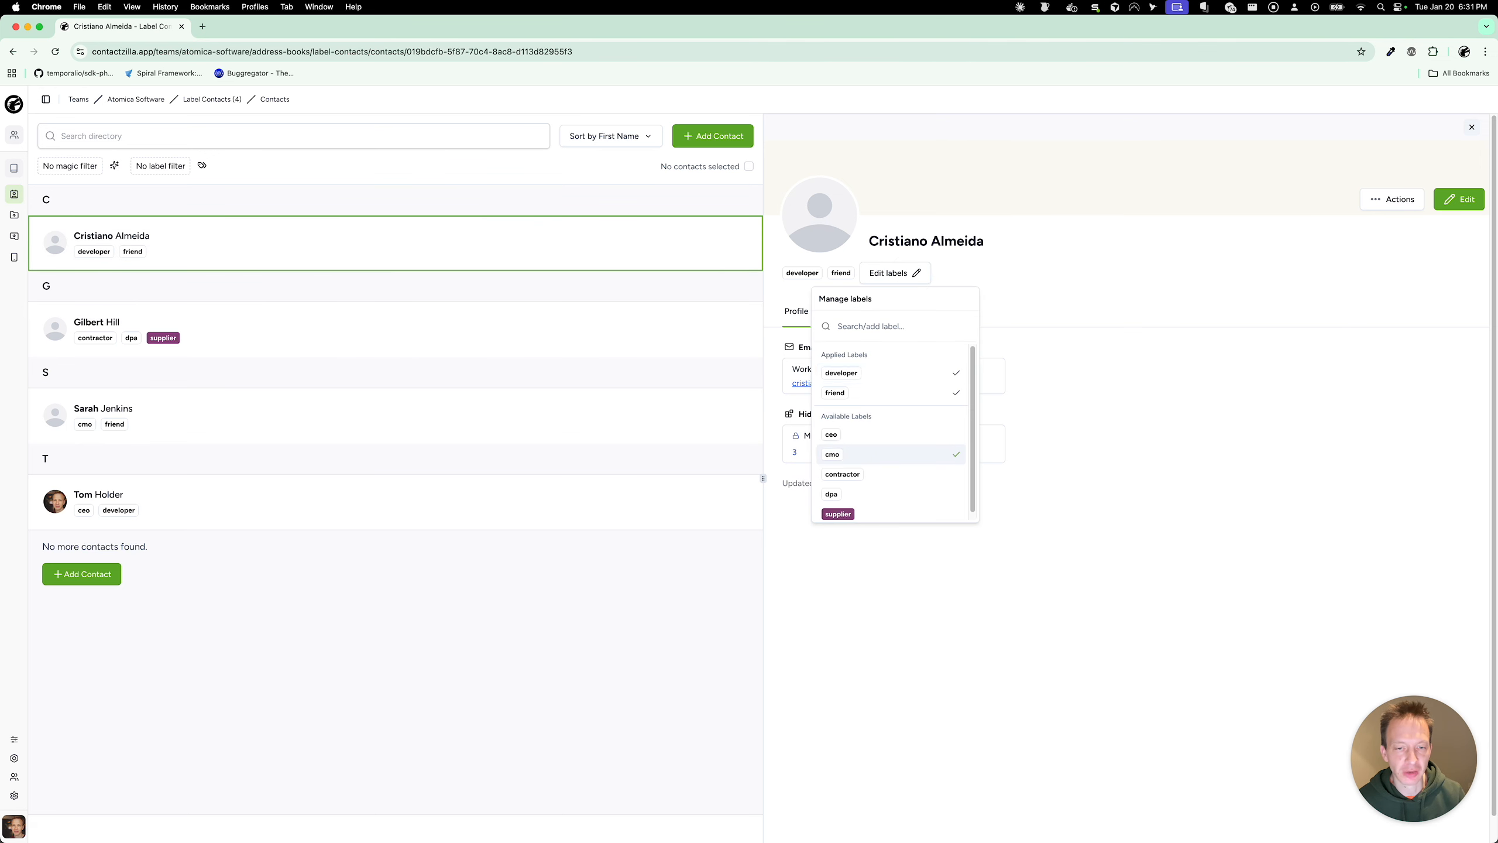
{"action": "key", "text": "Down"}
{"action": "key", "text": "Down"}
{"action": "key", "text": "Down"}
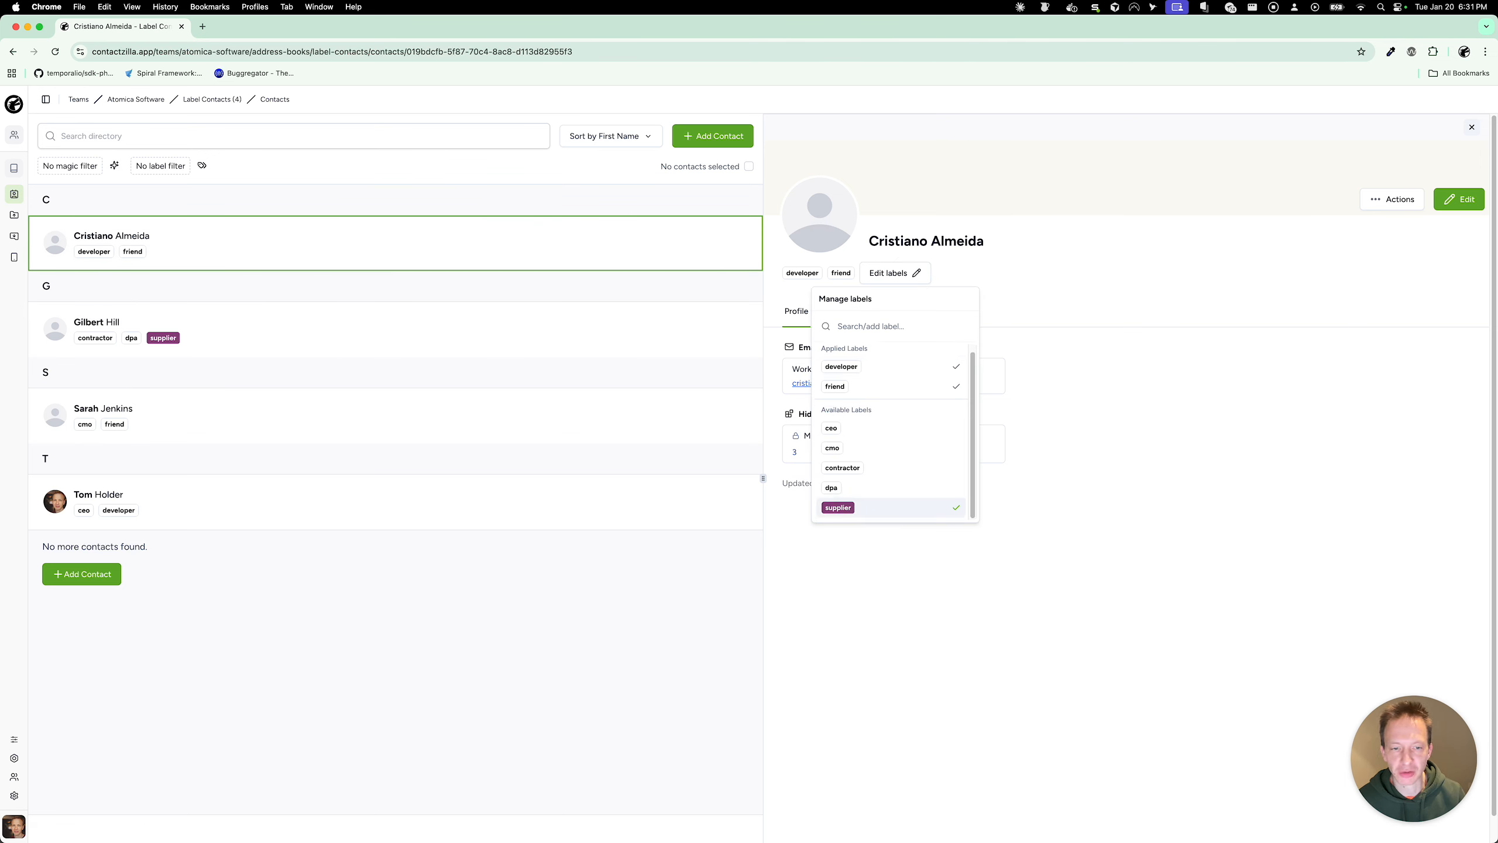
{"action": "key", "text": "Up"}
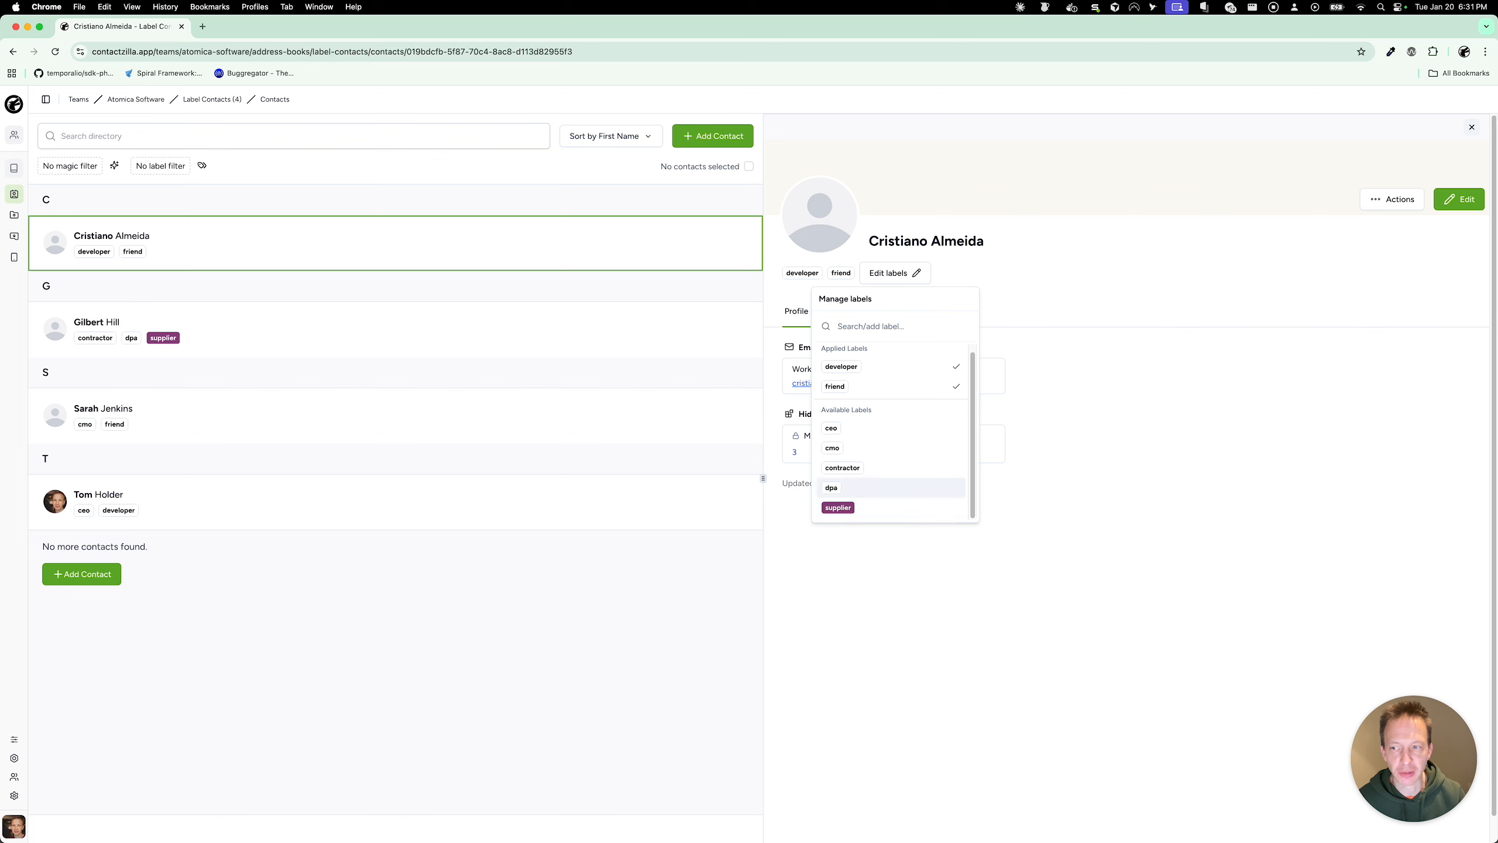
{"action": "key", "text": "Escape"}
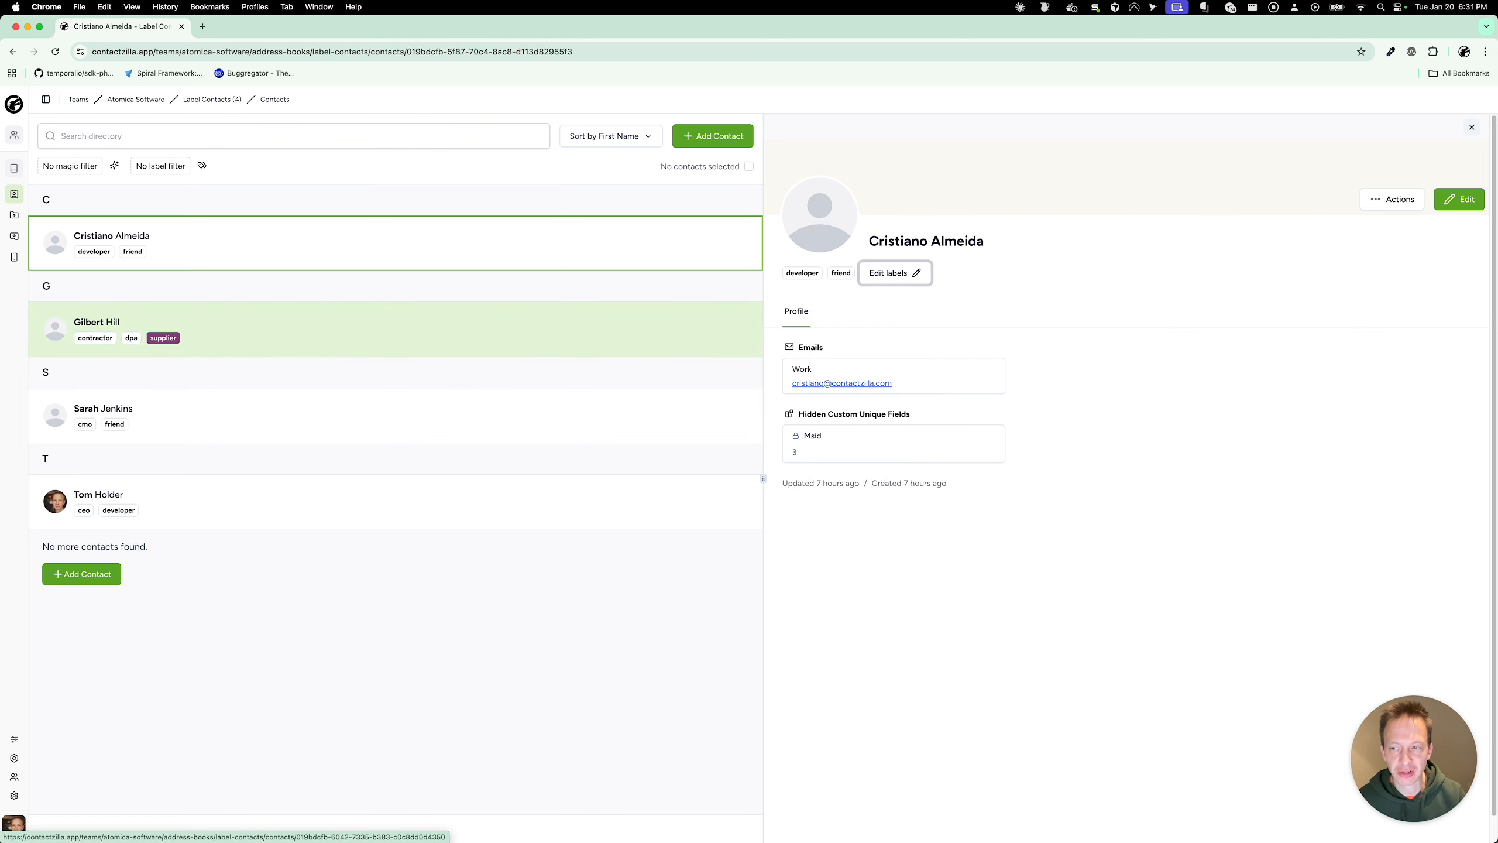
{"action": "left_click", "coordinate": [254, 328]}
{"action": "left_click", "coordinate": [929, 273]}
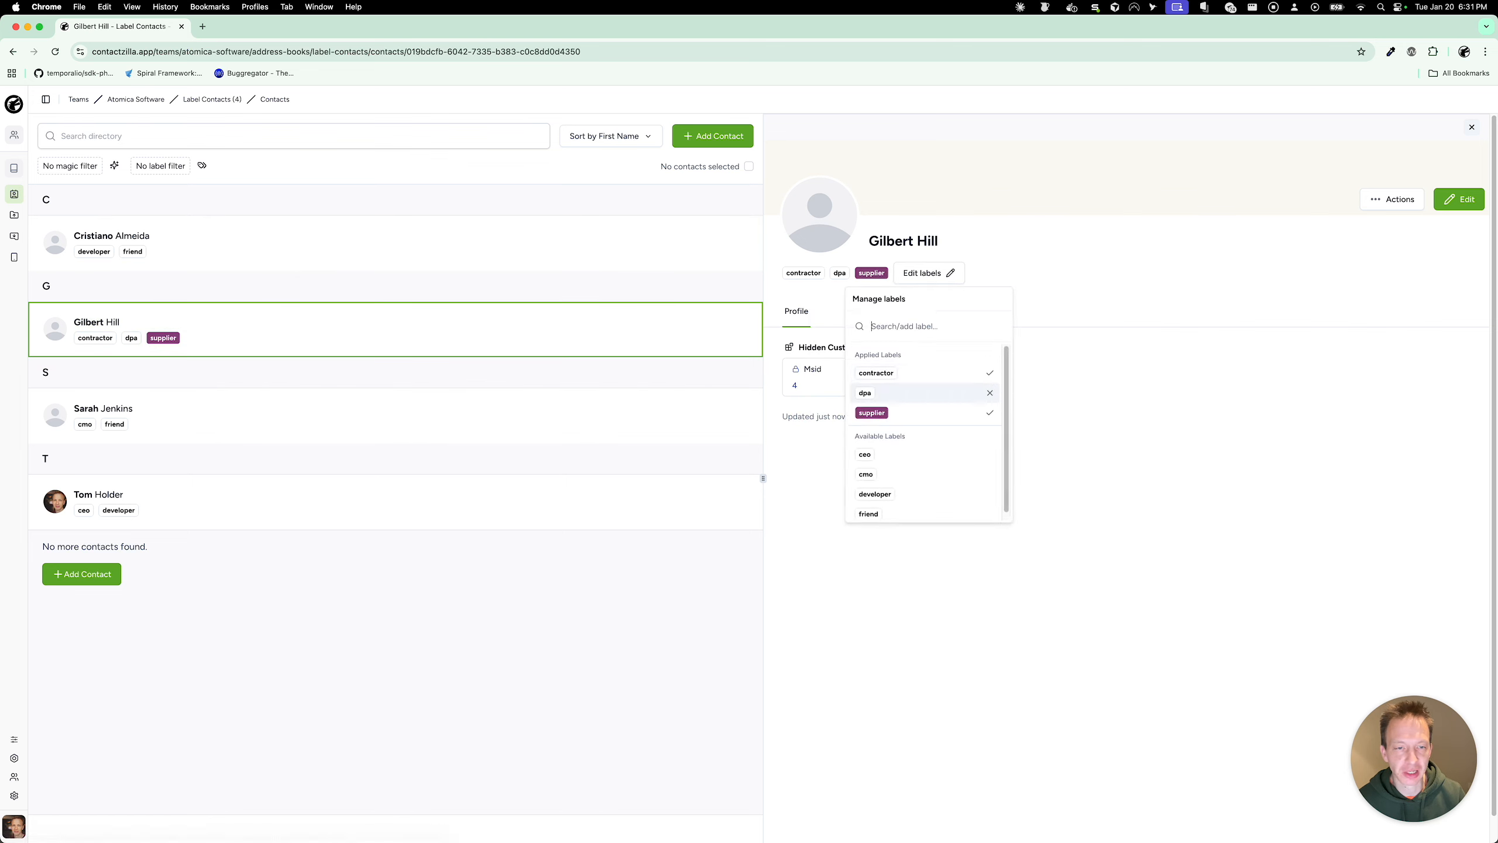
{"action": "left_click", "coordinate": [990, 412]}
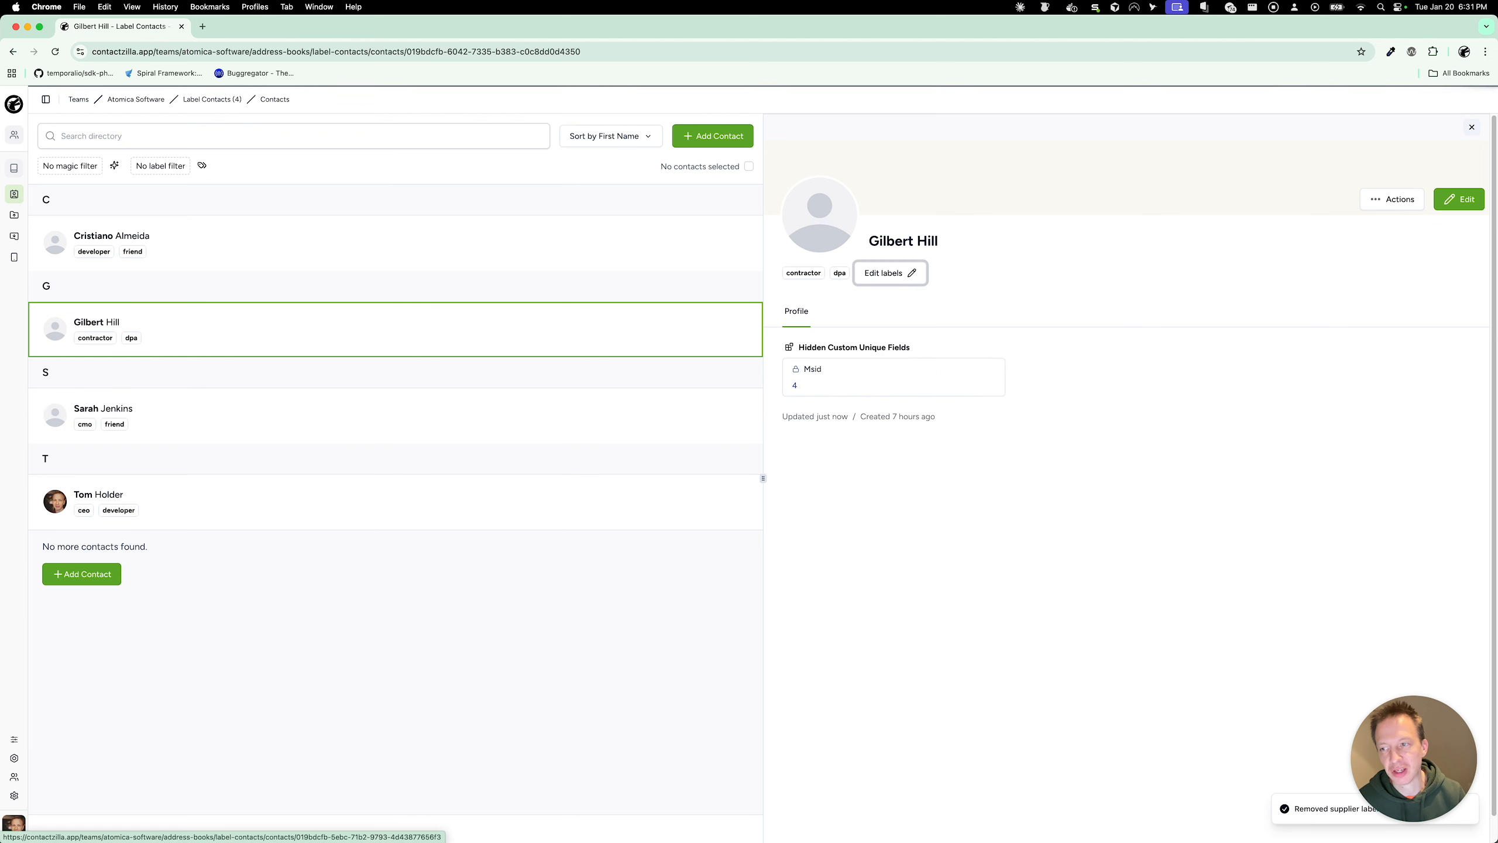
Step: Apply the supplier label to the C contact, then reopen the G contact
{"action": "left_click", "coordinate": [582, 249]}
{"action": "left_click", "coordinate": [916, 273]}
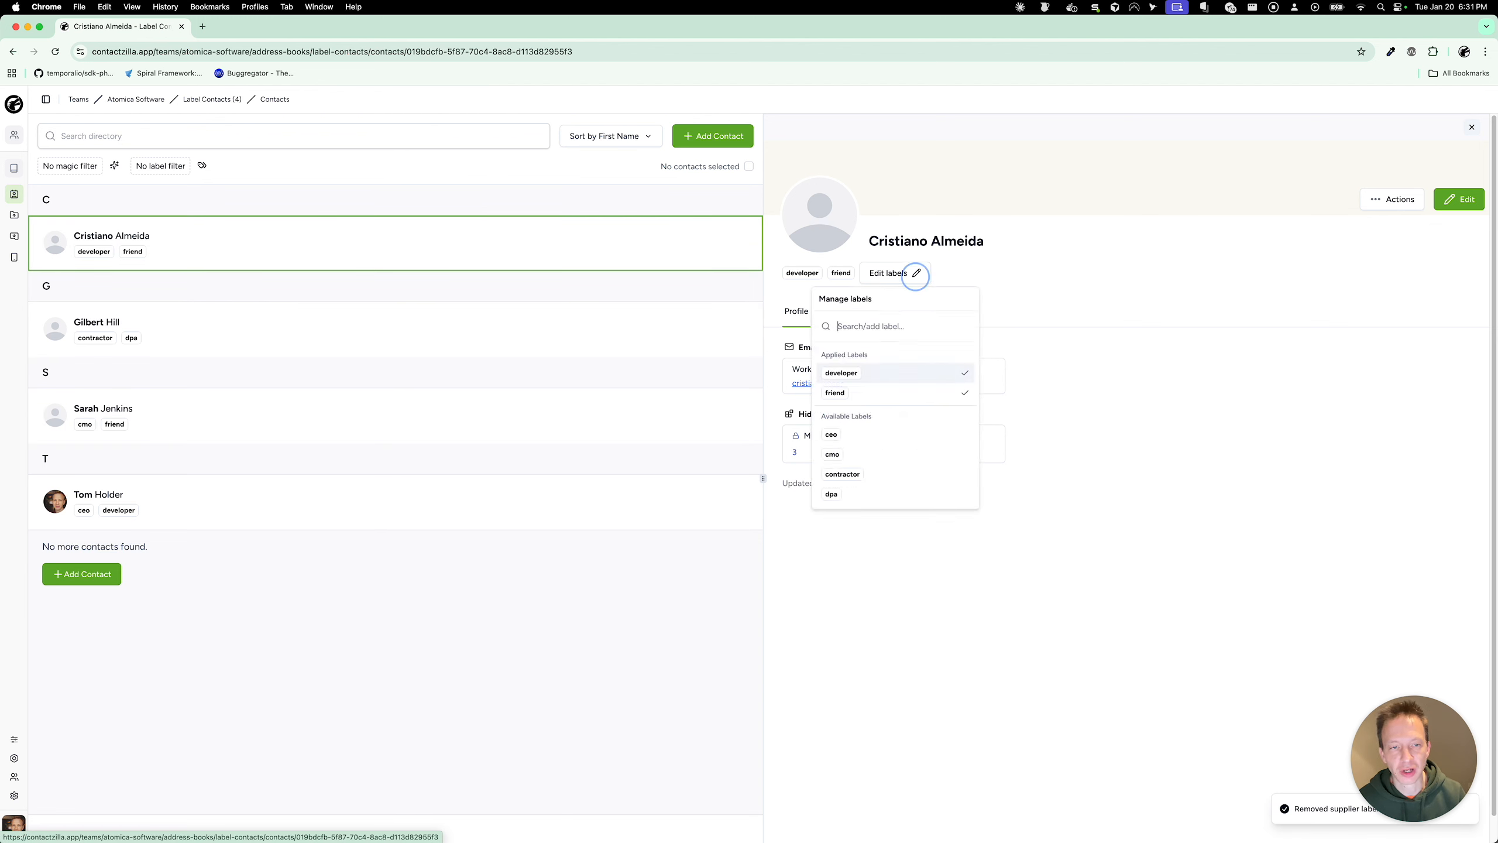
{"action": "key", "text": "Up"}
{"action": "key", "text": "Up"}
{"action": "key", "text": "Up"}
{"action": "key", "text": "Up"}
{"action": "type", "text": "supplier"}
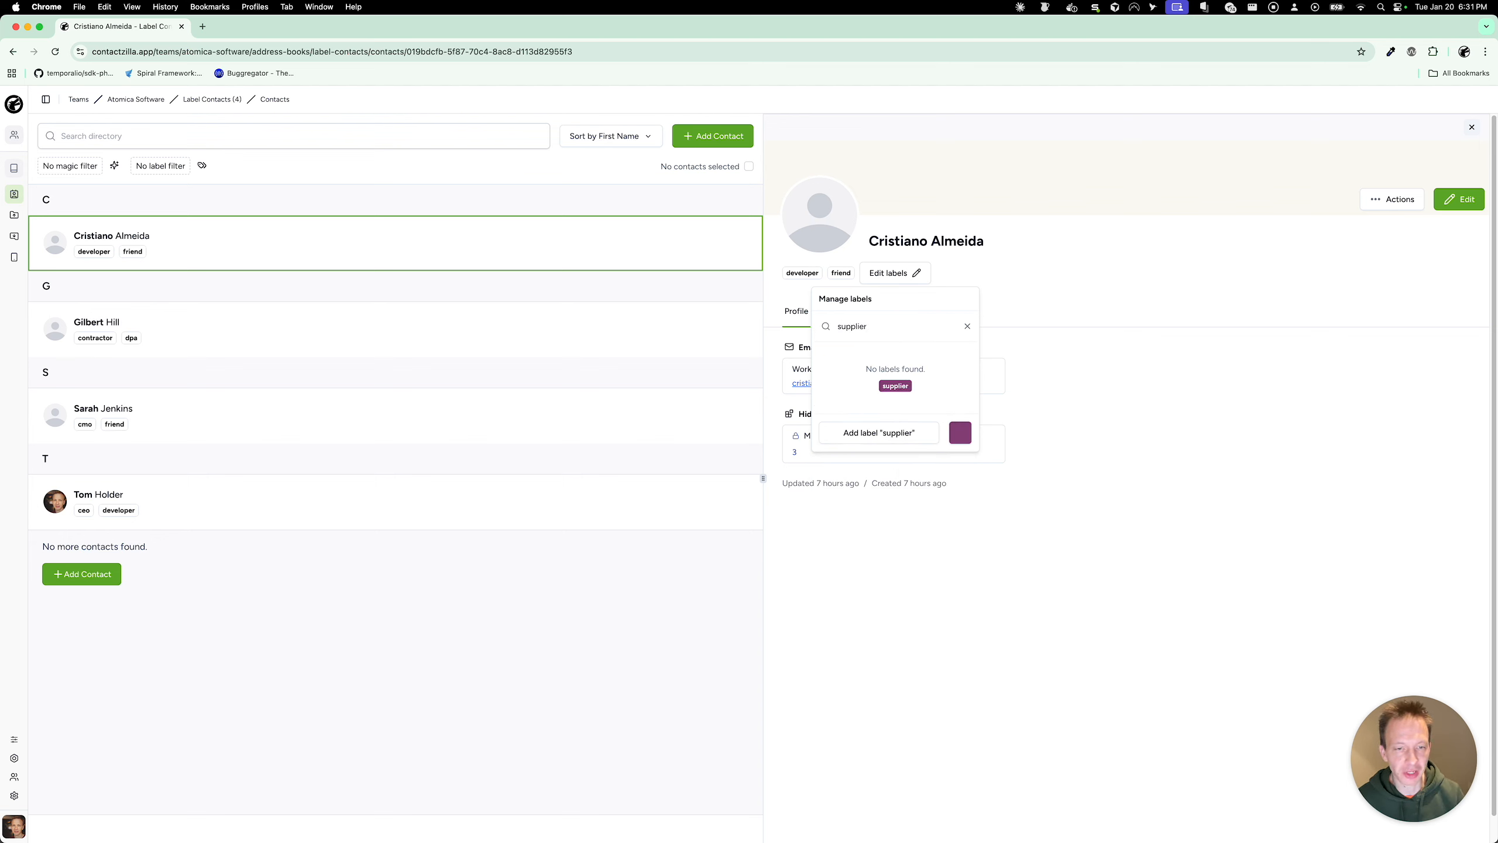
{"action": "key", "text": "Return"}
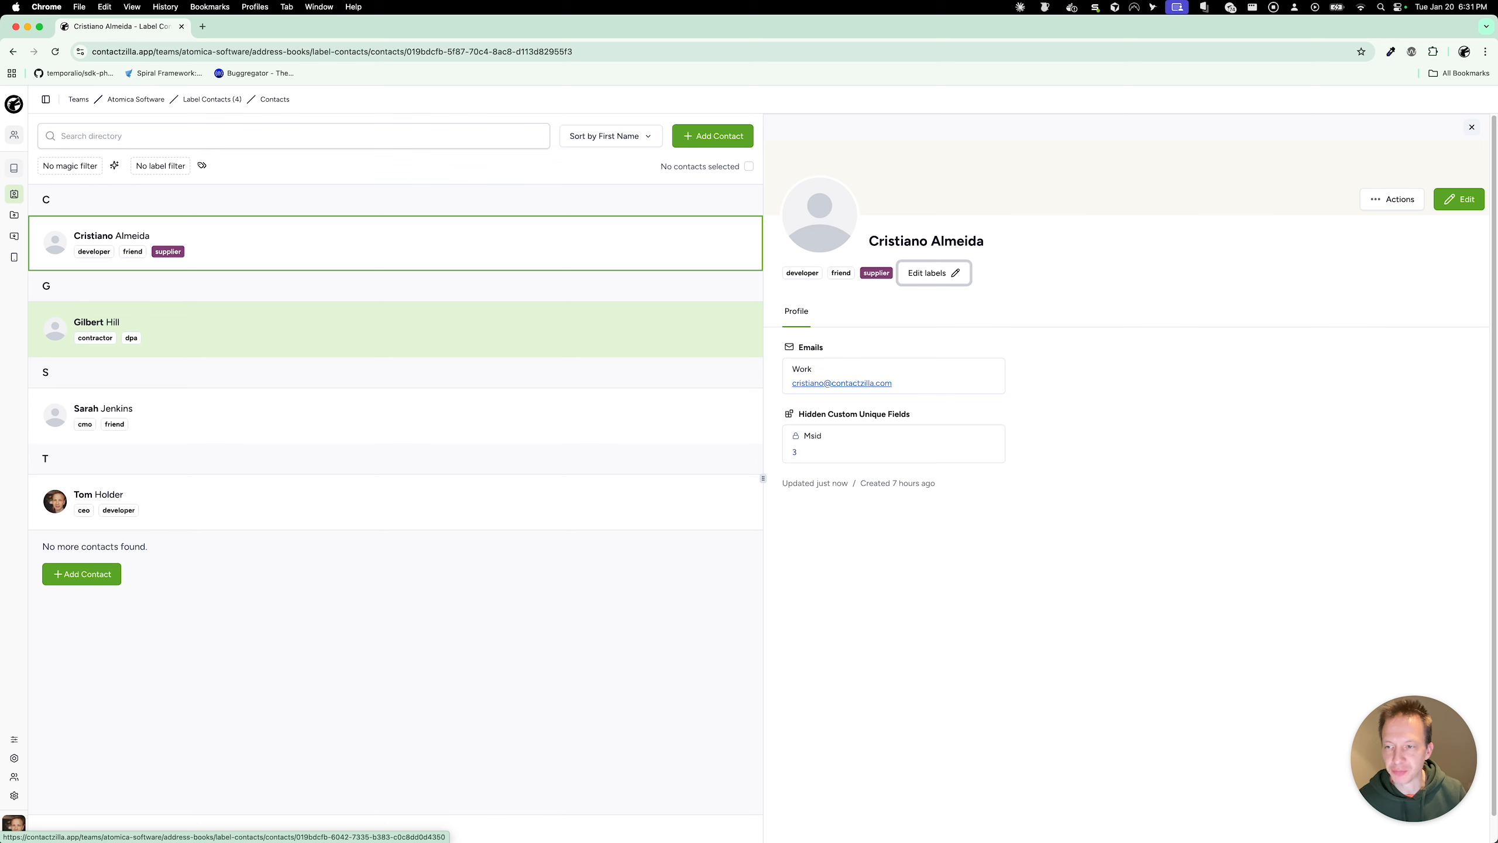
{"action": "left_click", "coordinate": [552, 330]}
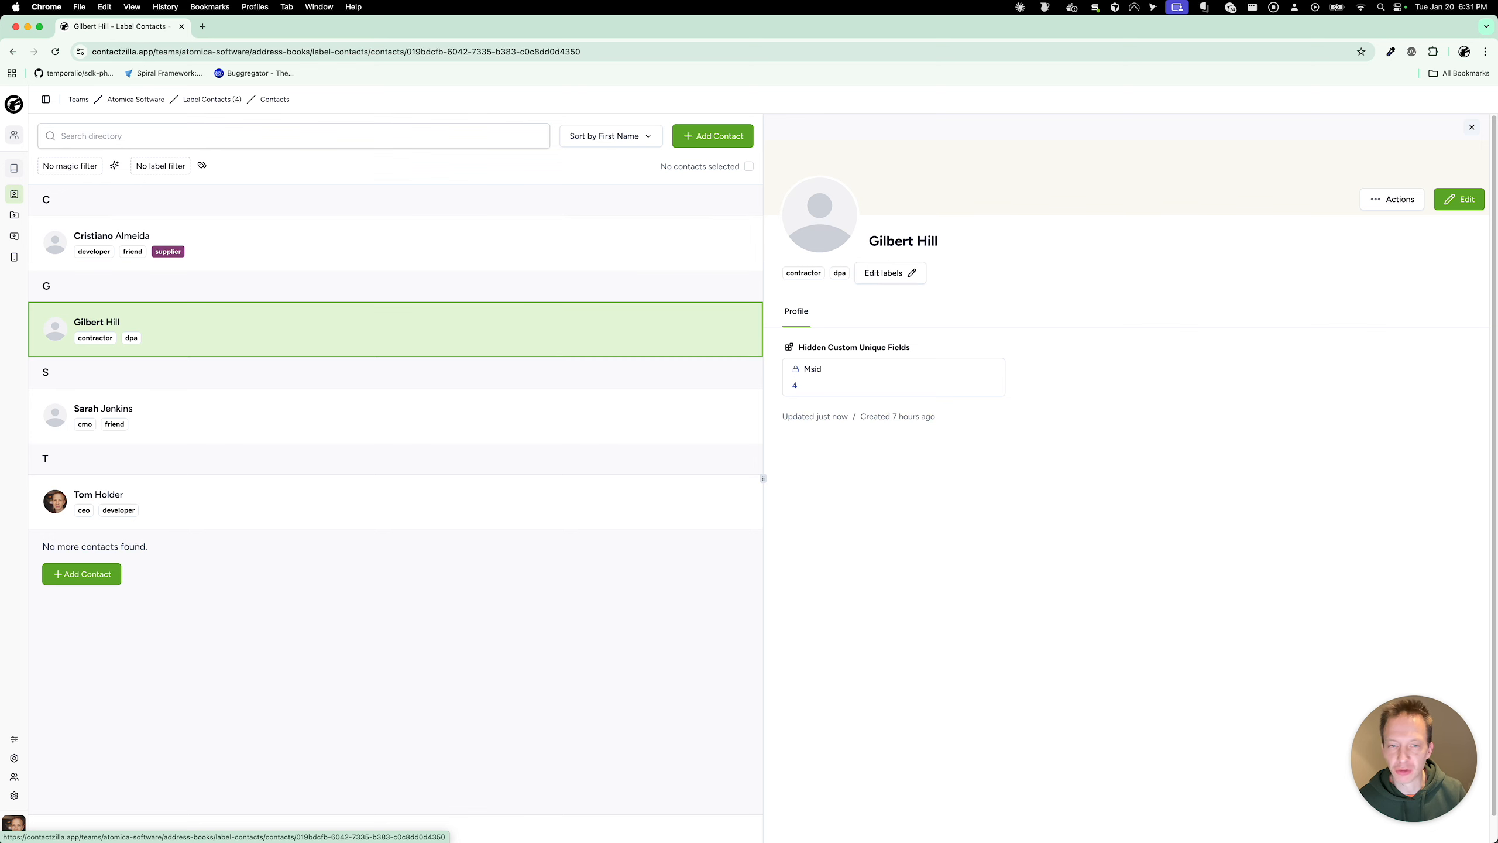
Step: Apply the ceo and cmo labels to the G contact
{"action": "left_click", "coordinate": [904, 276]}
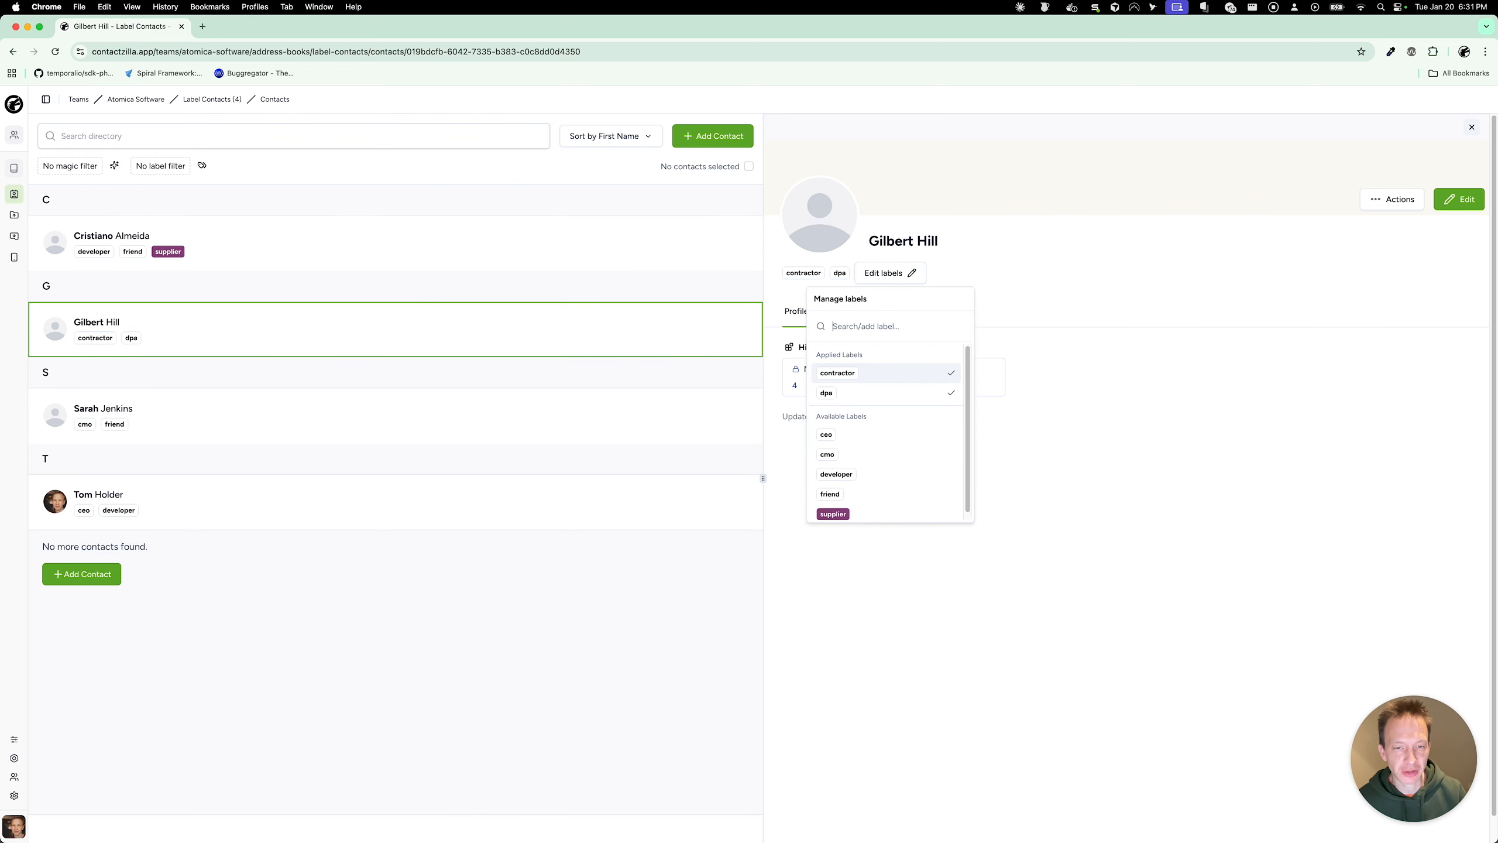
{"action": "key", "text": "Down"}
{"action": "key", "text": "Down"}
{"action": "left_click", "coordinate": [866, 433]}
{"action": "key", "text": "Return"}
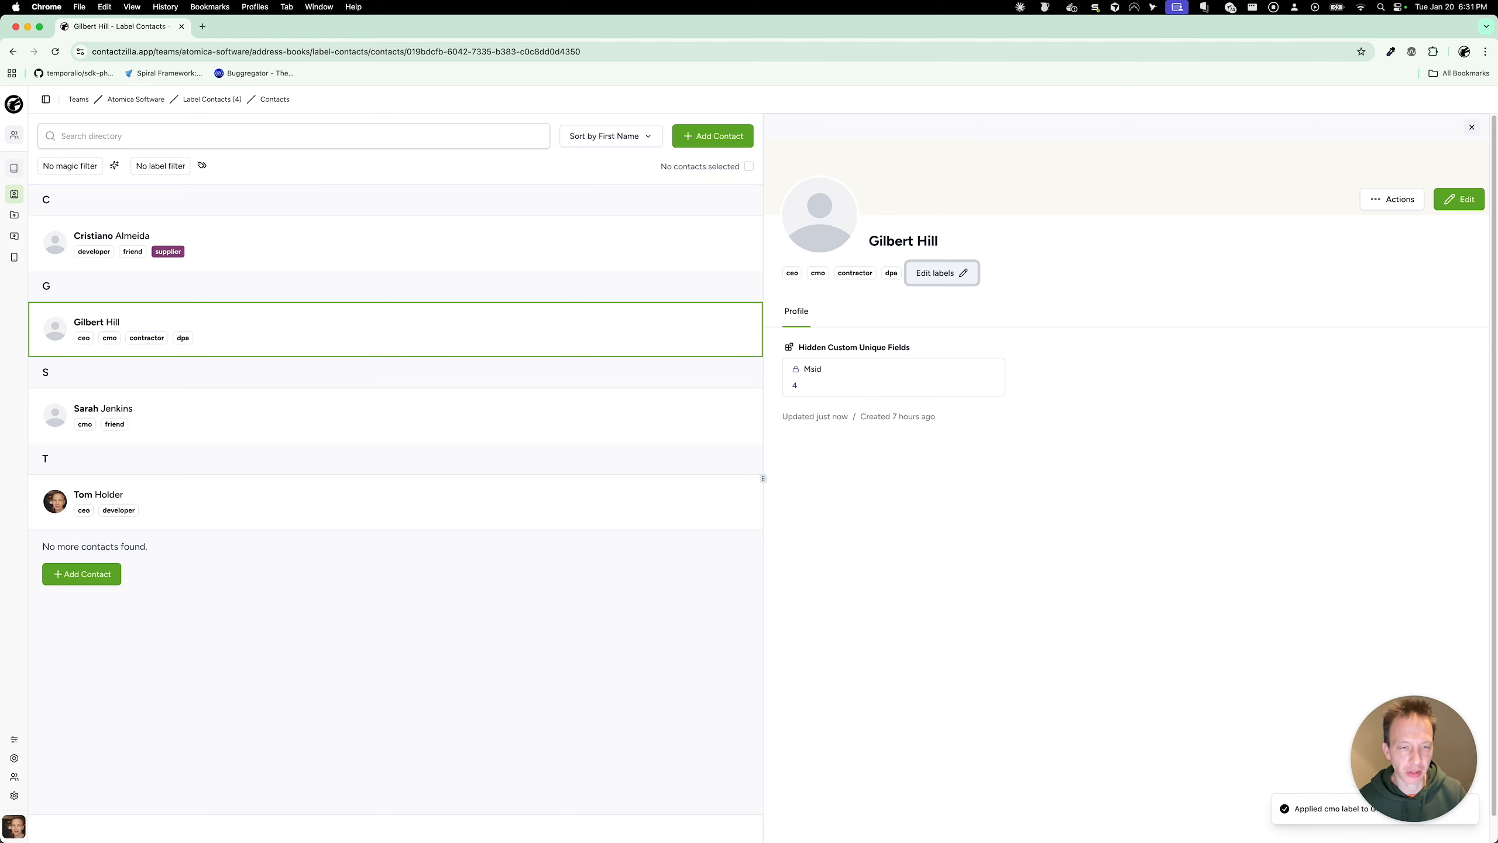
{"action": "key", "text": "Return"}
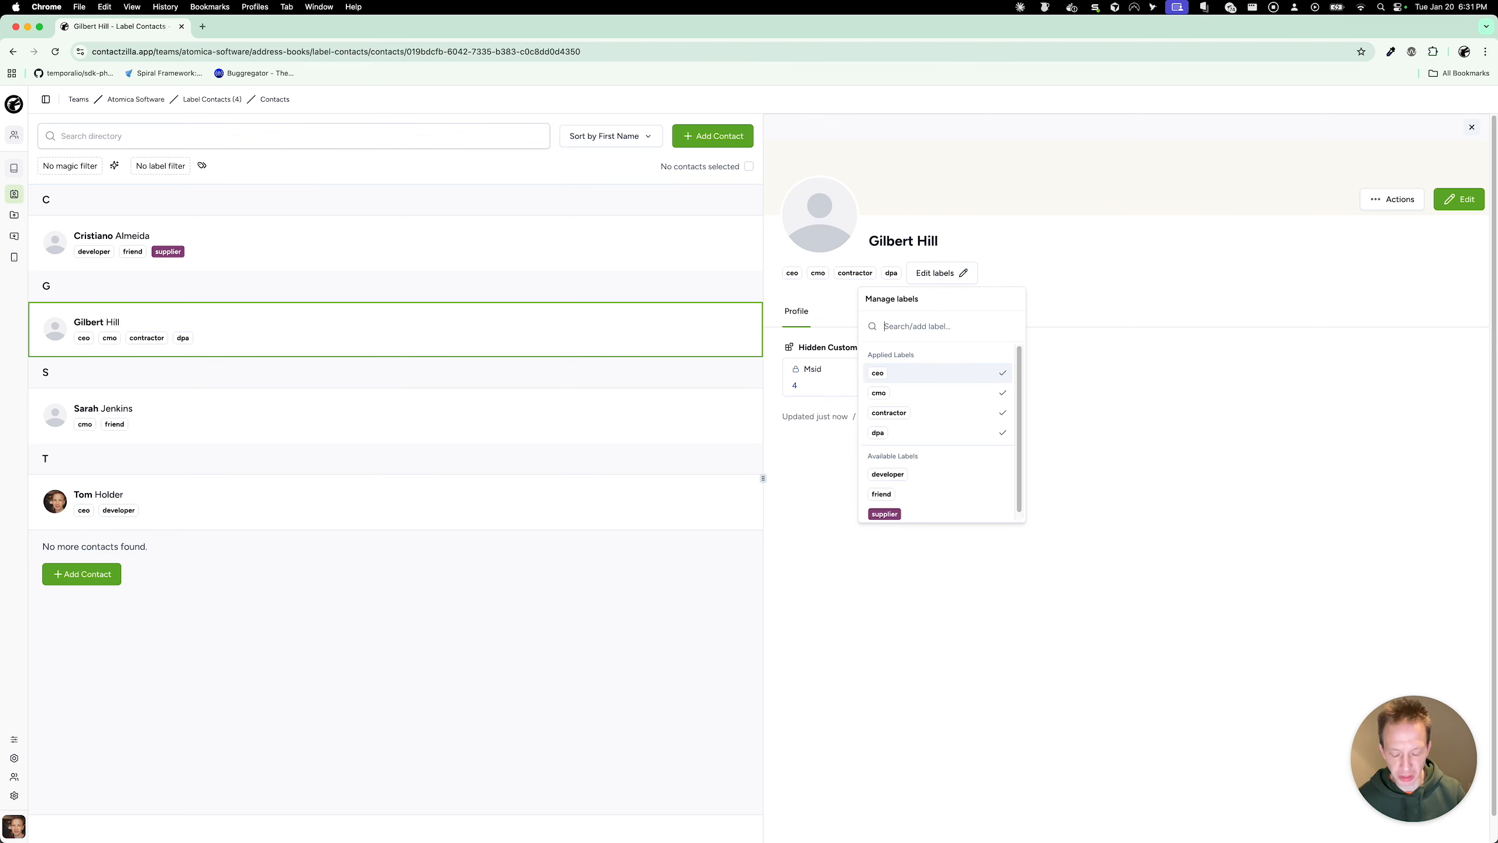
Step: Create a green 'rank:lead' label and apply it to the G contact
{"action": "type", "text": "rank"}
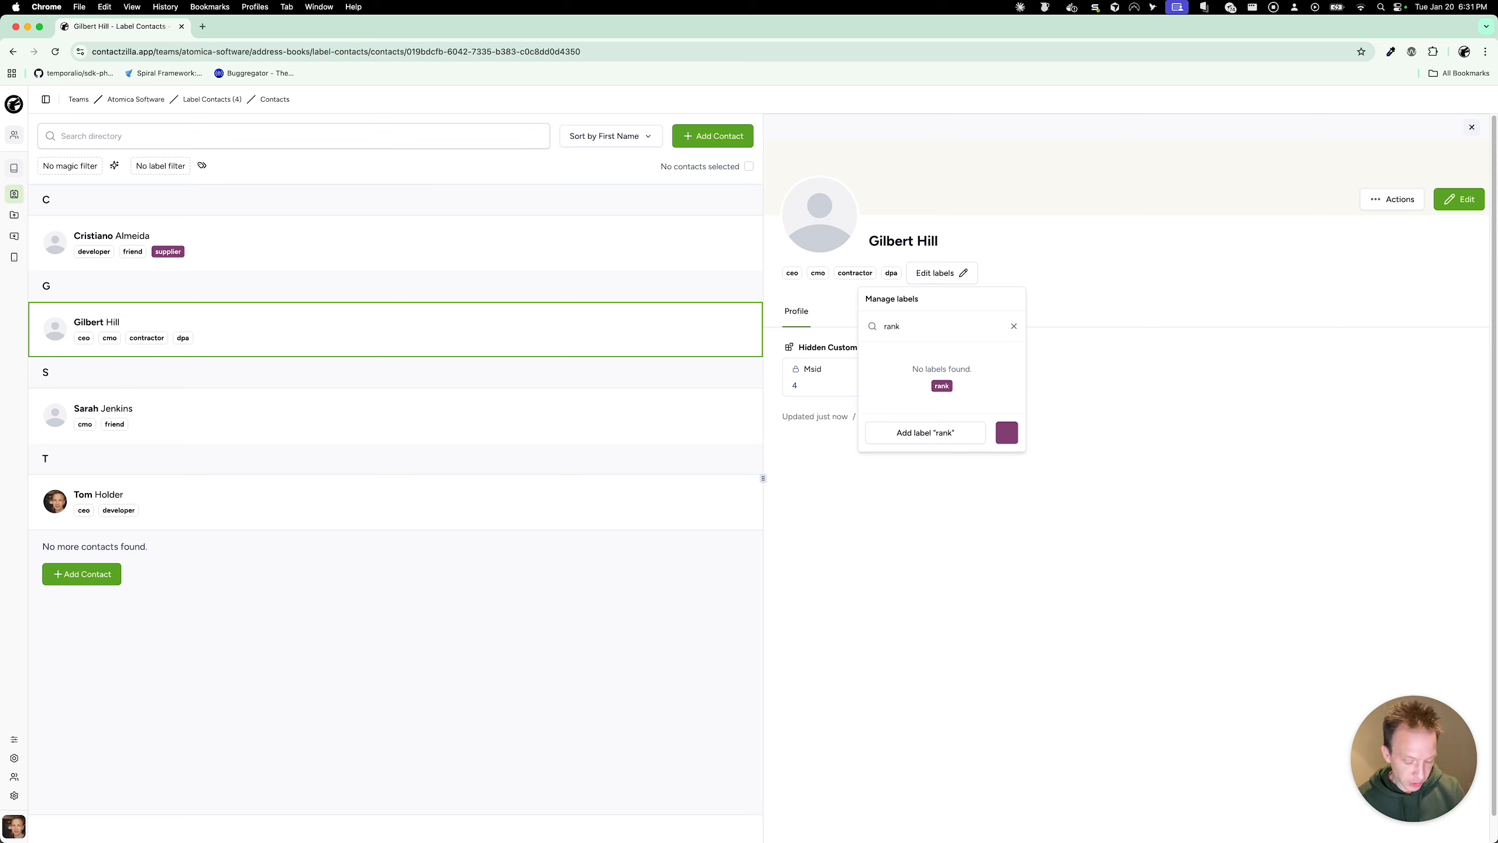
{"action": "type", "text": ":"}
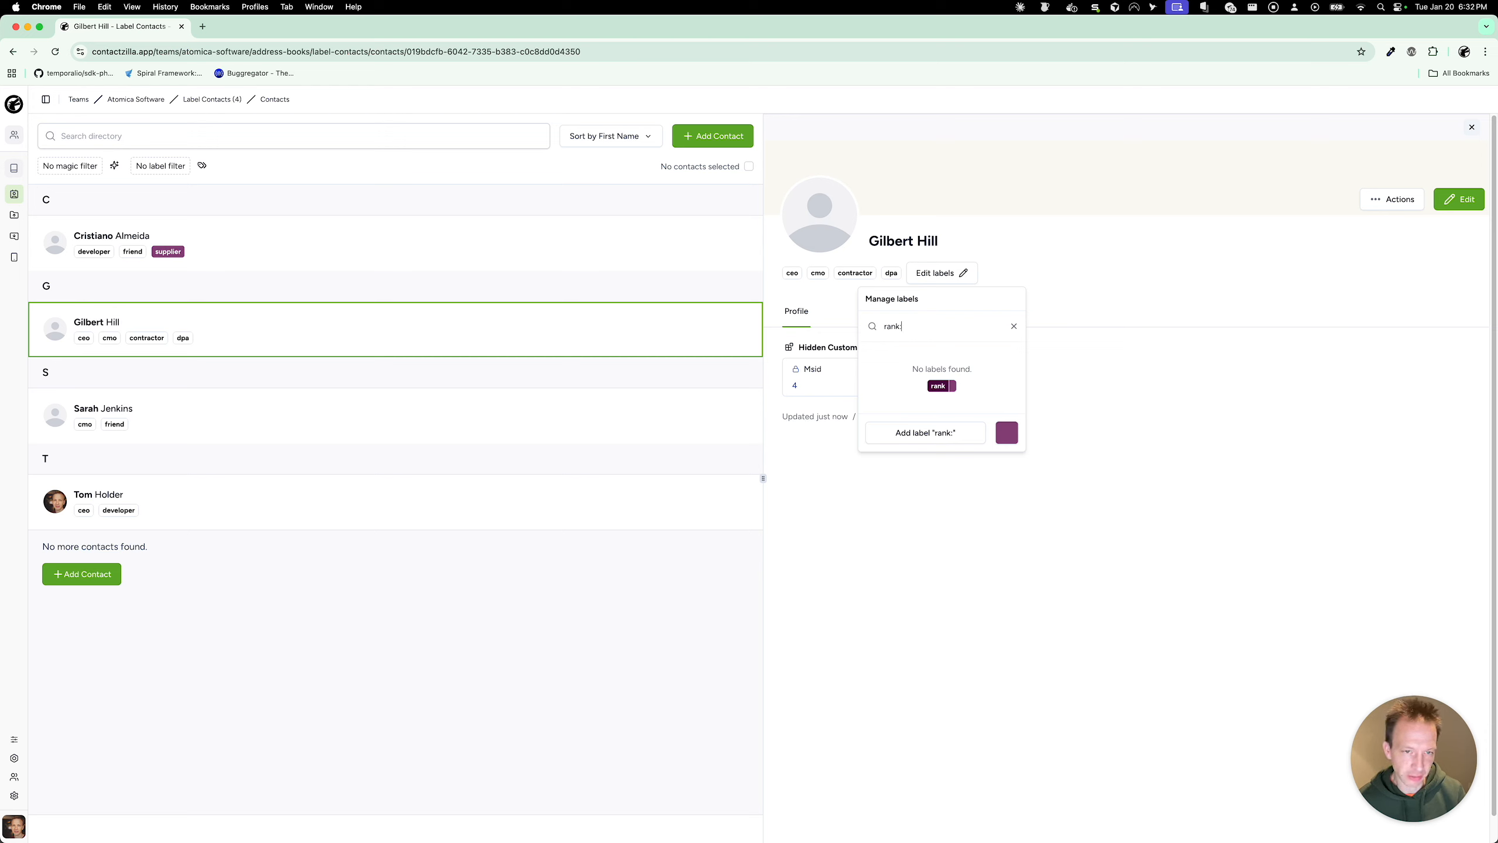
{"action": "type", "text": "lead"}
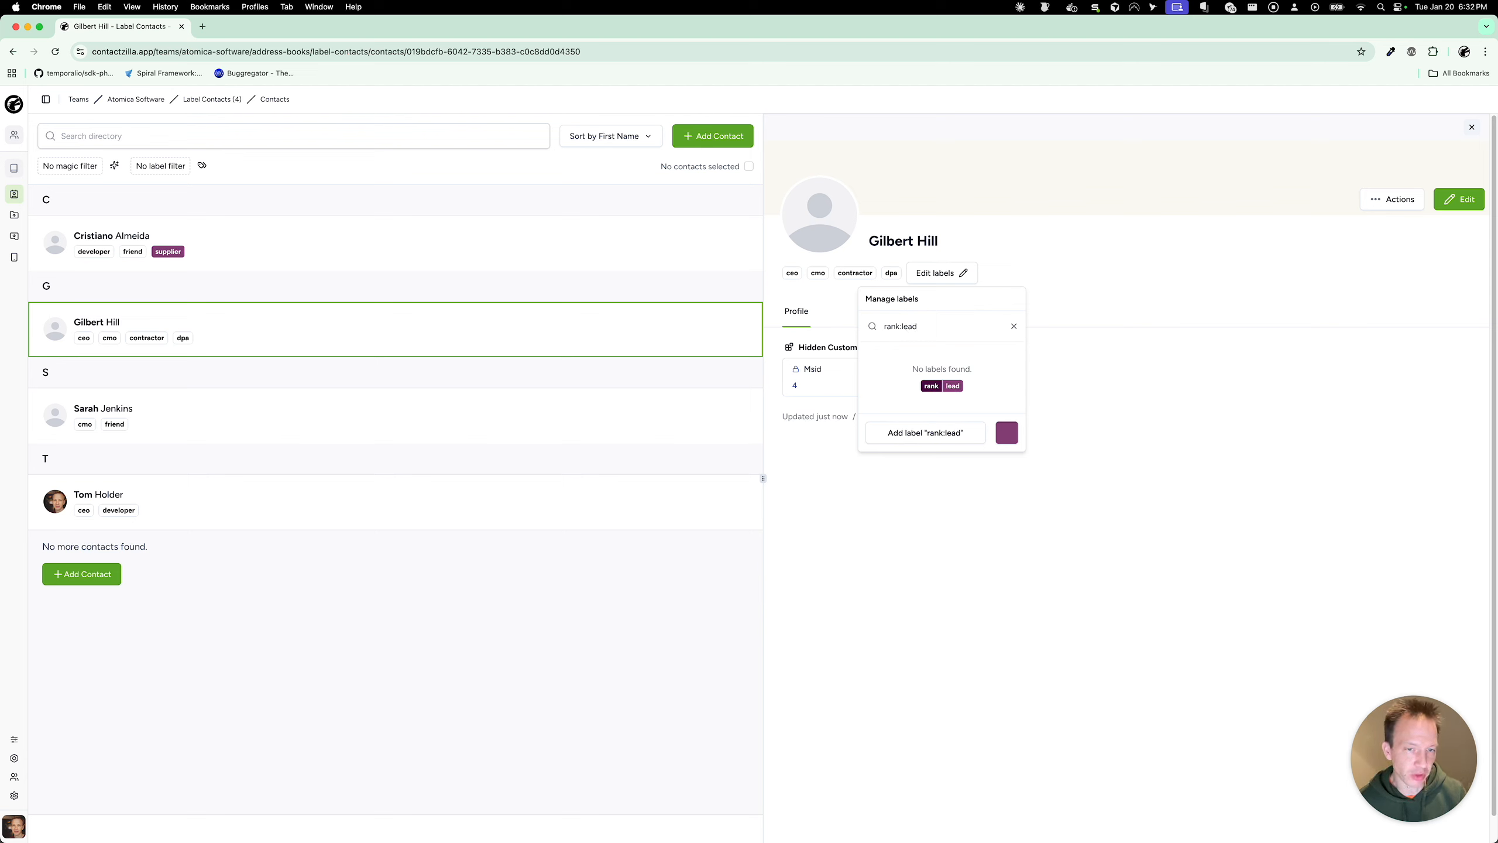
{"action": "left_click", "coordinate": [1006, 433]}
{"action": "mouse_move", "coordinate": [1007, 488]}
{"action": "left_mouse_down"}
{"action": "mouse_move", "coordinate": [954, 469]}
{"action": "mouse_move", "coordinate": [978, 491]}
{"action": "mouse_move", "coordinate": [1028, 470]}
{"action": "left_mouse_up"}
{"action": "left_click", "coordinate": [989, 557]}
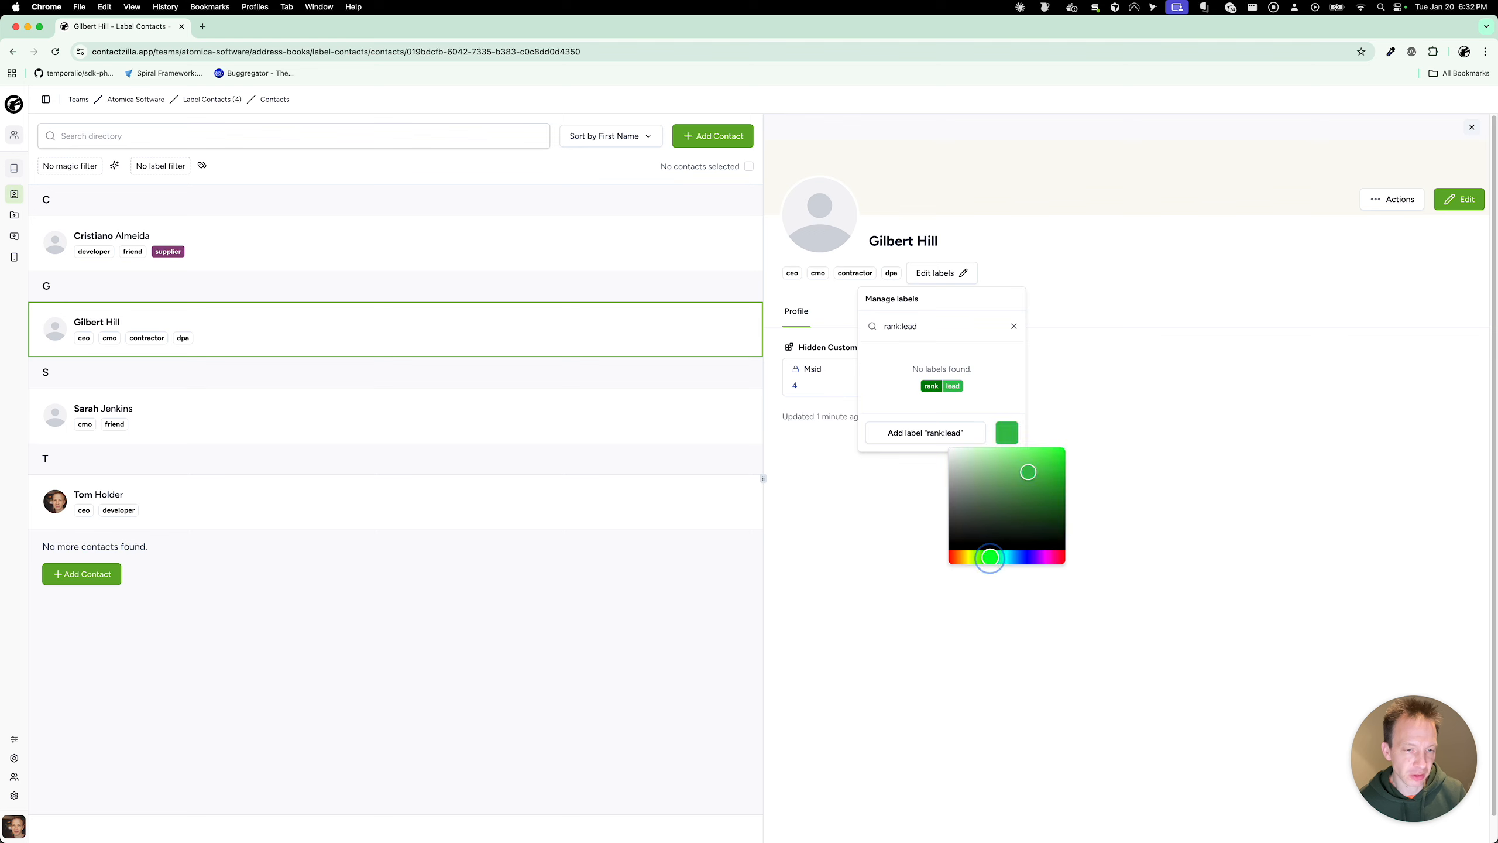
{"action": "left_click", "coordinate": [991, 360]}
{"action": "left_click", "coordinate": [925, 432]}
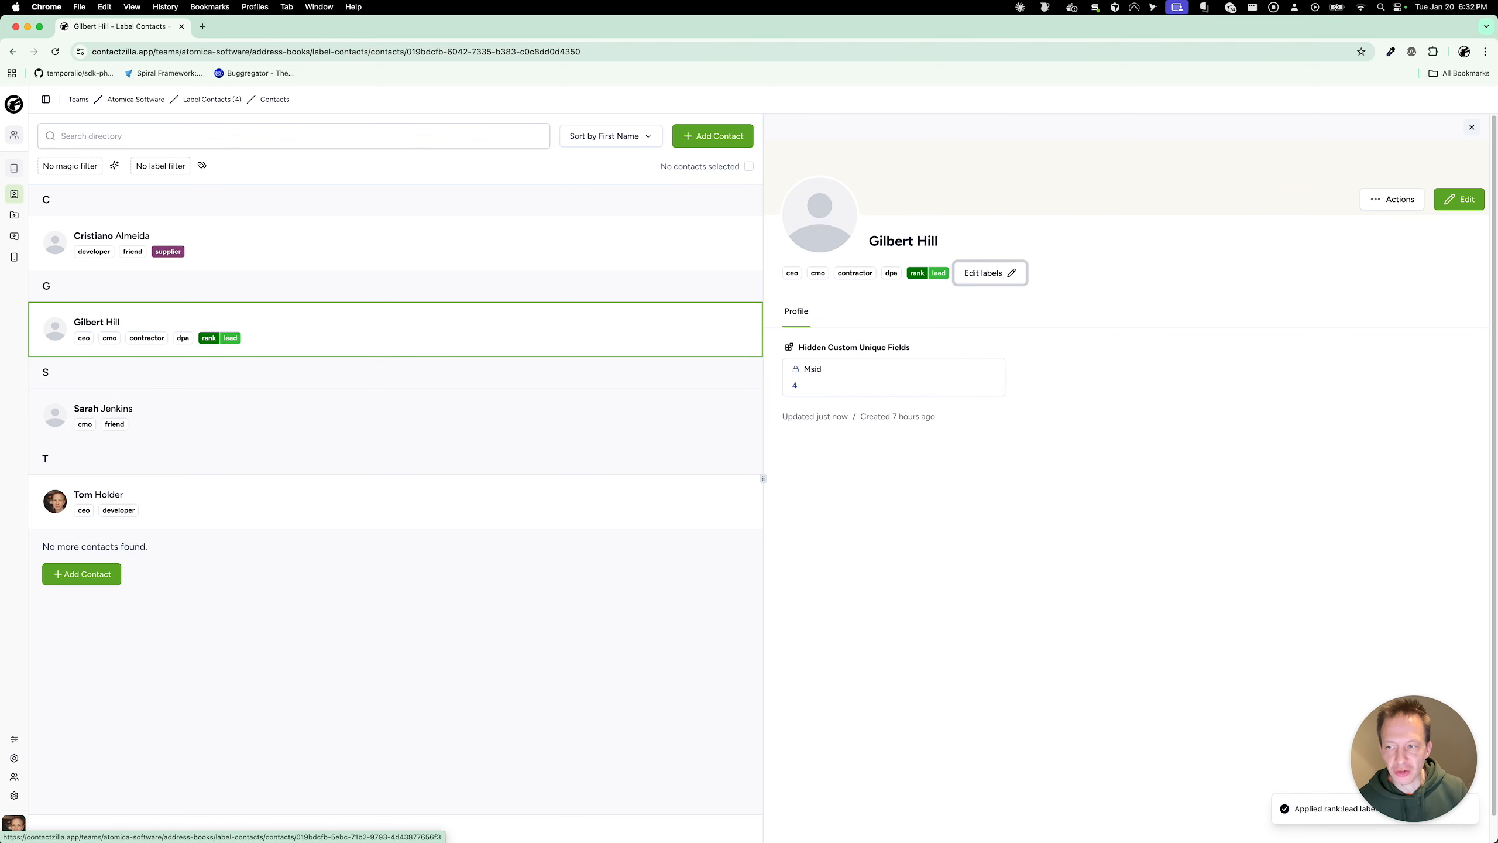
{"action": "left_click", "coordinate": [530, 410]}
Step: Create an olive 'rank:secondary' label and apply it to the S contact
{"action": "left_click", "coordinate": [877, 273]}
{"action": "type", "text": "rank:secondary"}
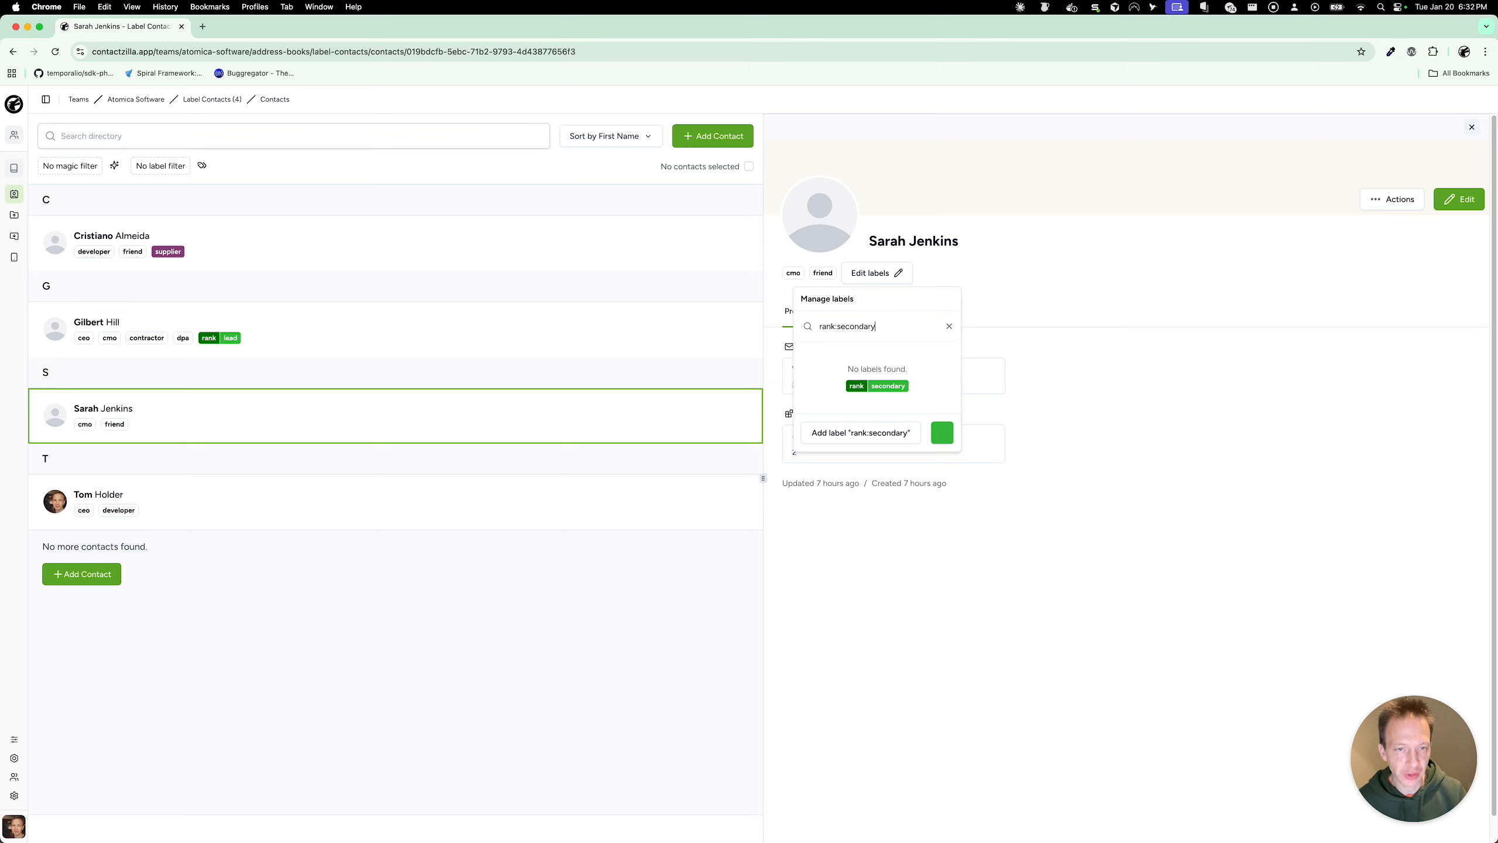
{"action": "left_click", "coordinate": [942, 432]}
{"action": "left_click_drag", "start_coordinate": [924, 558], "coordinate": [904, 557]}
{"action": "left_click", "coordinate": [917, 361]}
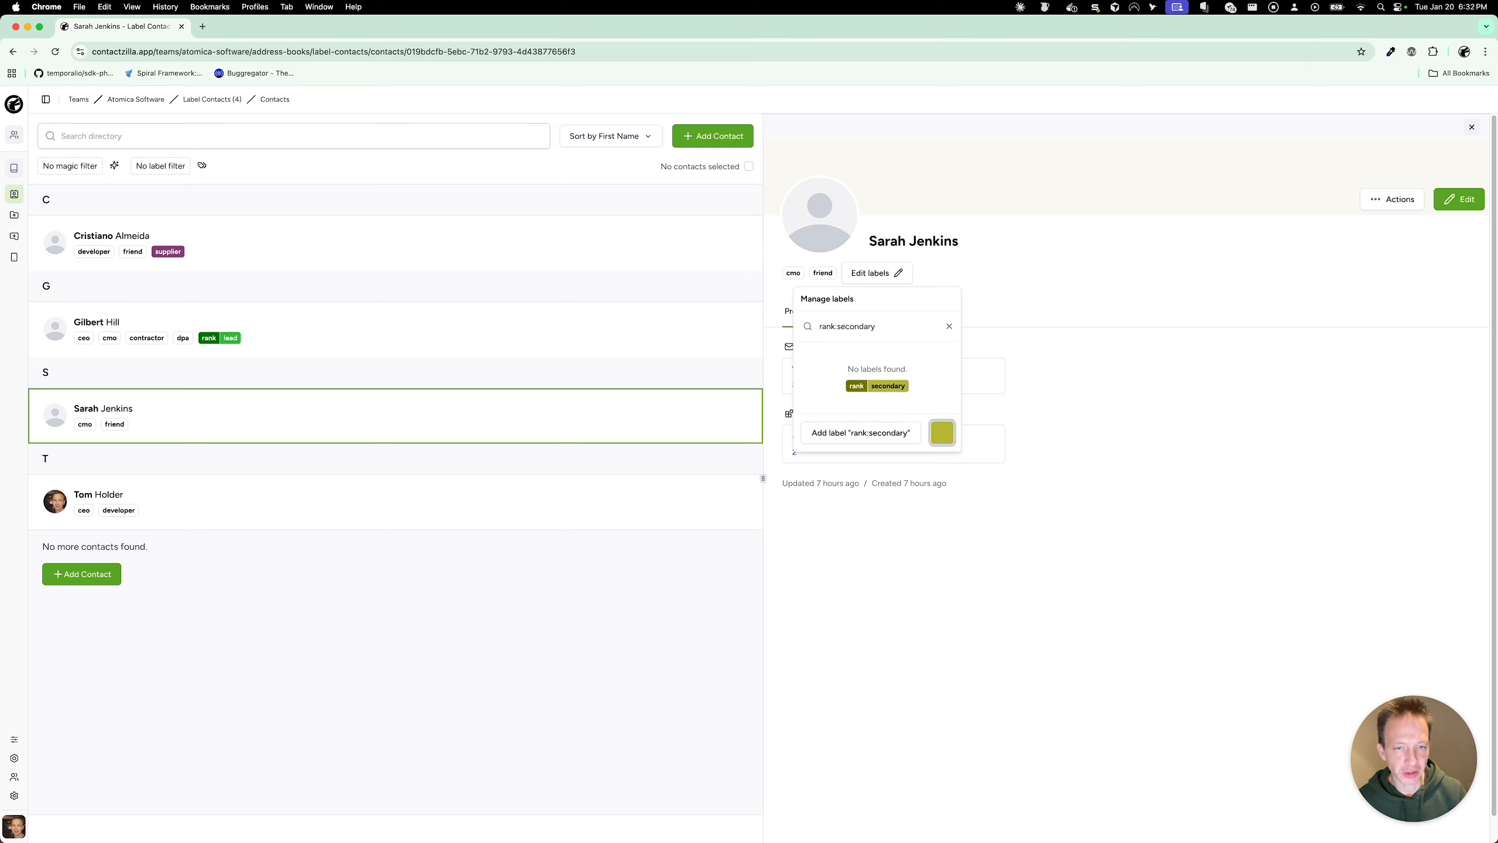
{"action": "left_click", "coordinate": [896, 433]}
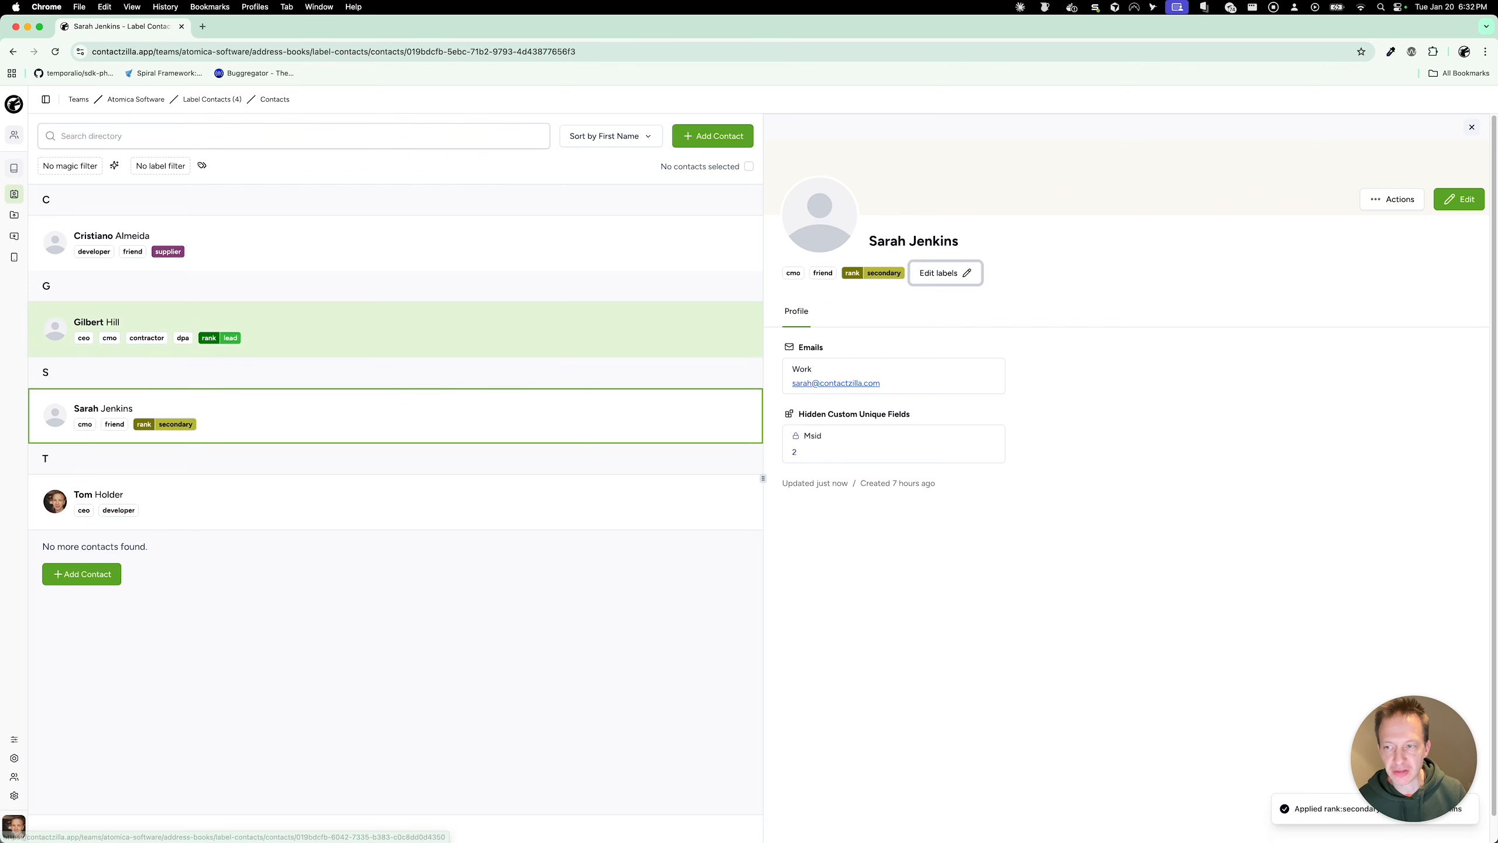
Step: Switch the G contact from rank:lead to rank:secondary and add a new 'pipeline:1' label
{"action": "left_click", "coordinate": [396, 337]}
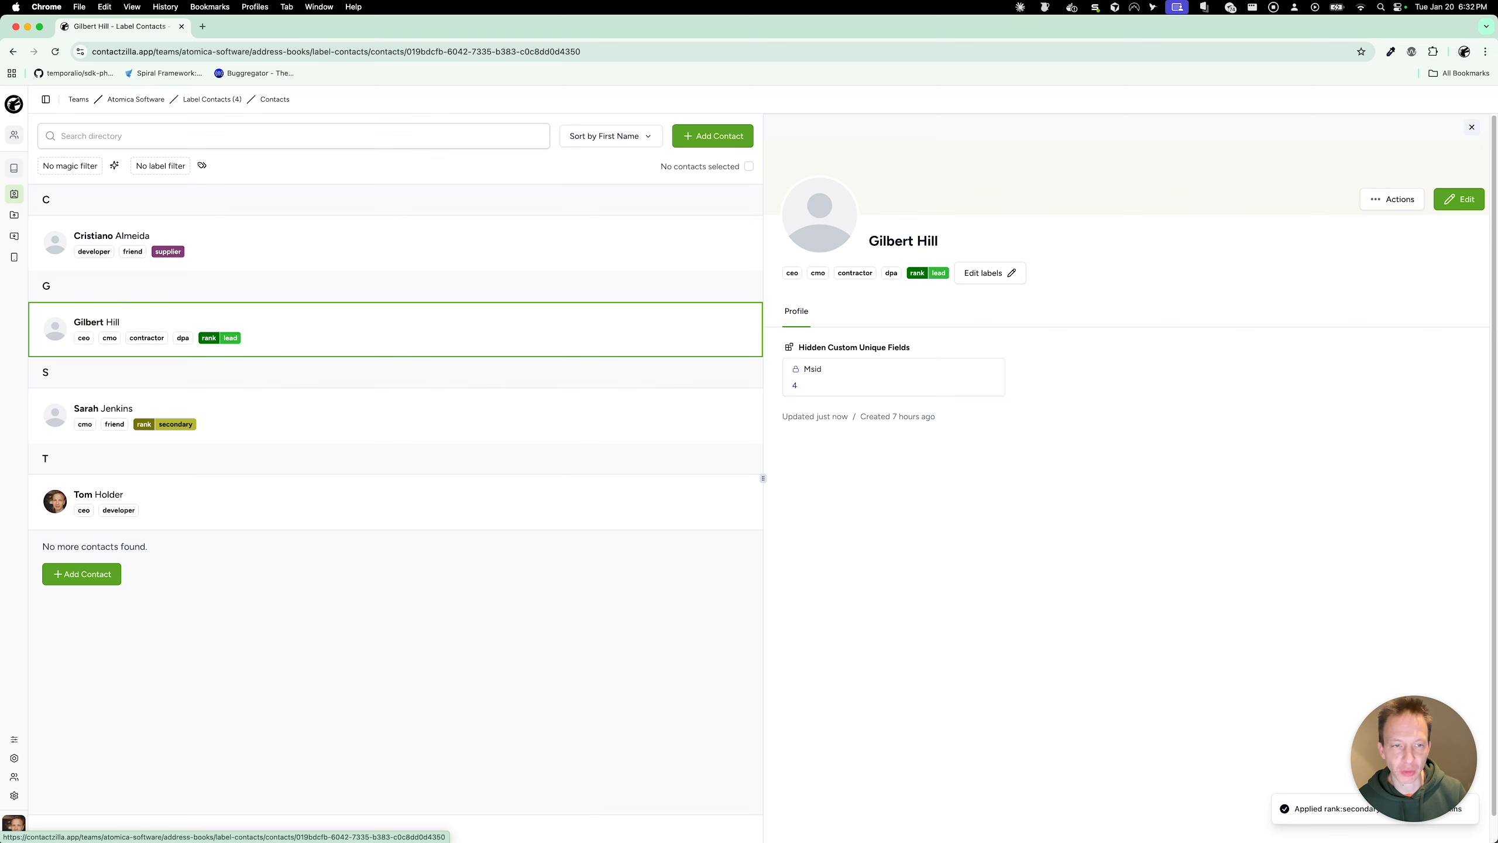
{"action": "left_click", "coordinate": [1012, 272]}
{"action": "scroll", "coordinate": [990, 389], "scroll_direction": "down", "scroll_amount": 2}
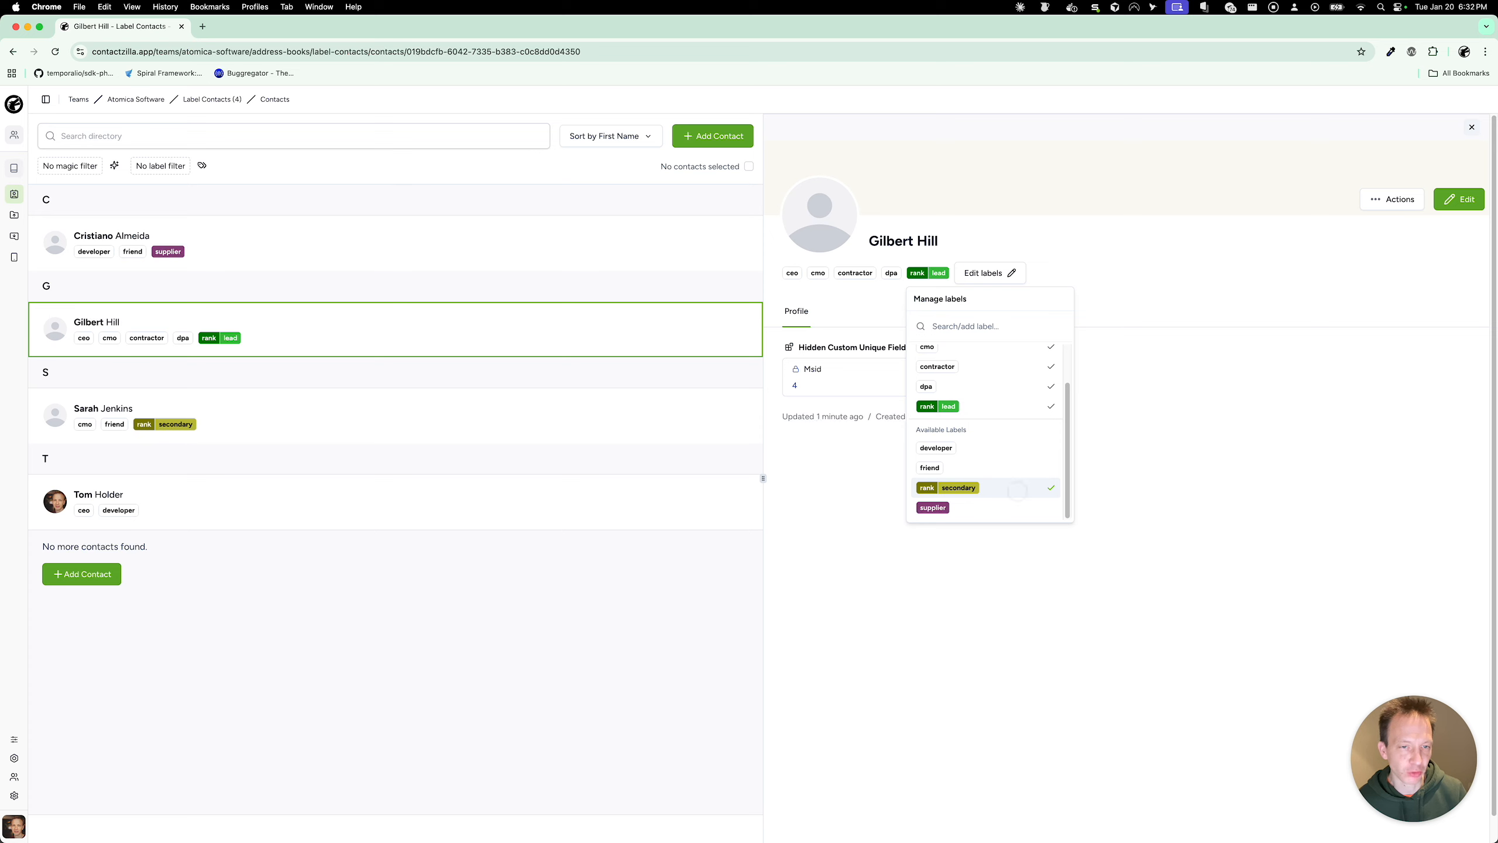
{"action": "key", "text": "Return"}
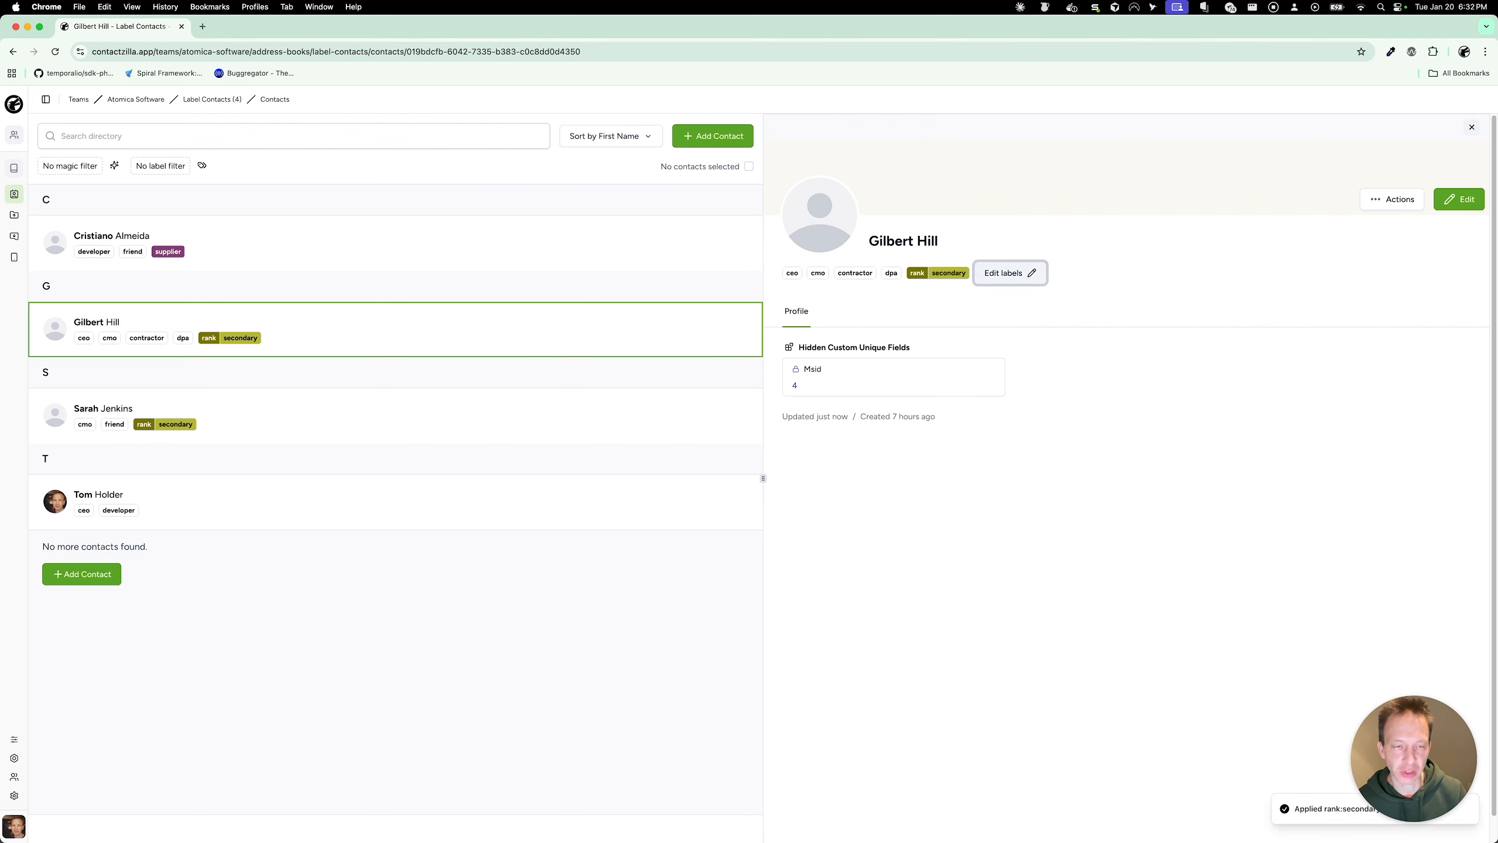
{"action": "left_click", "coordinate": [1035, 272]}
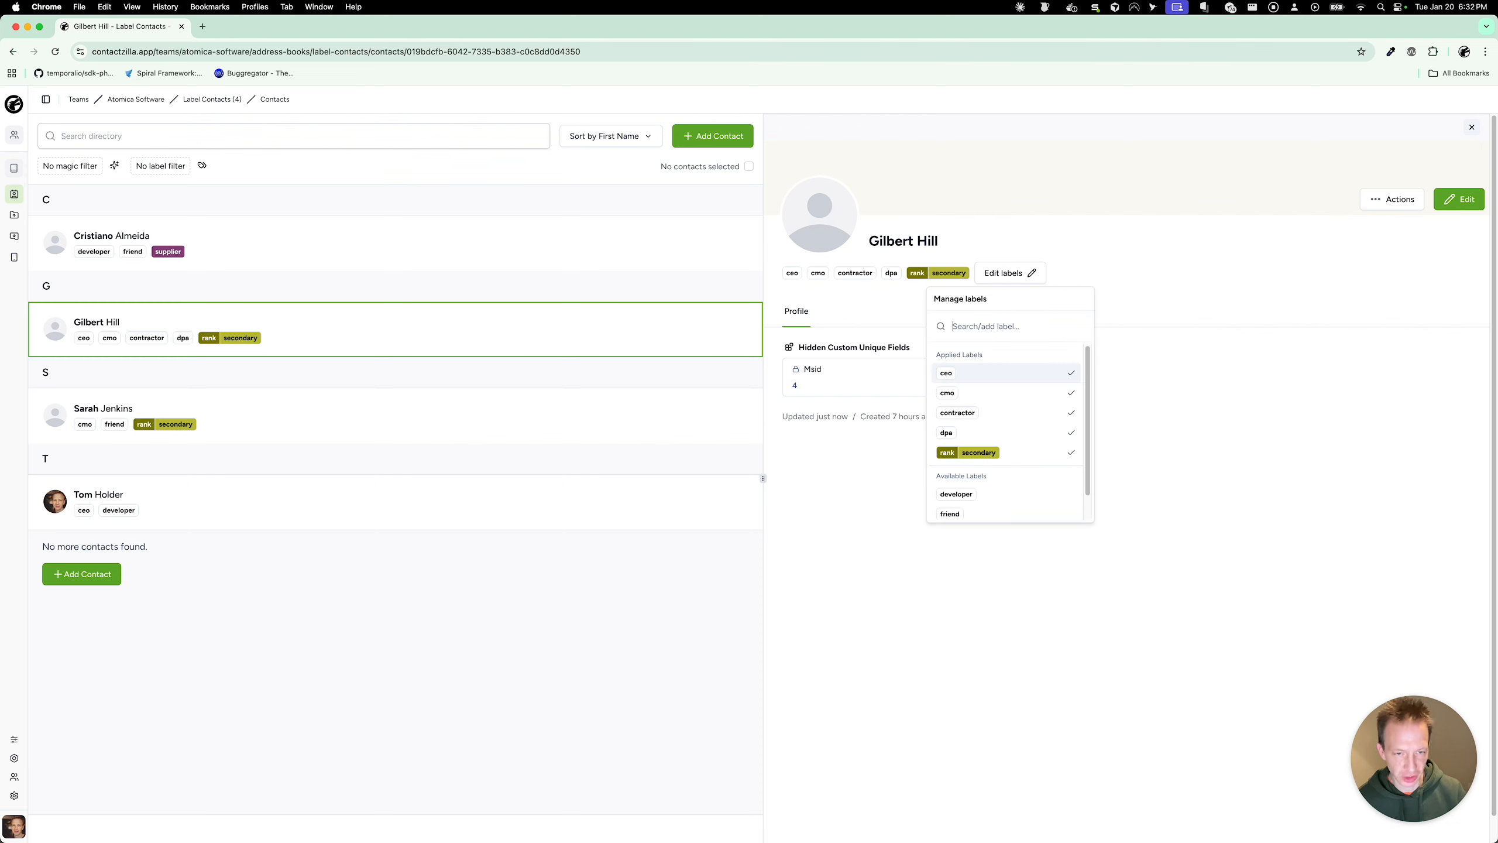
{"action": "type", "text": "p"}
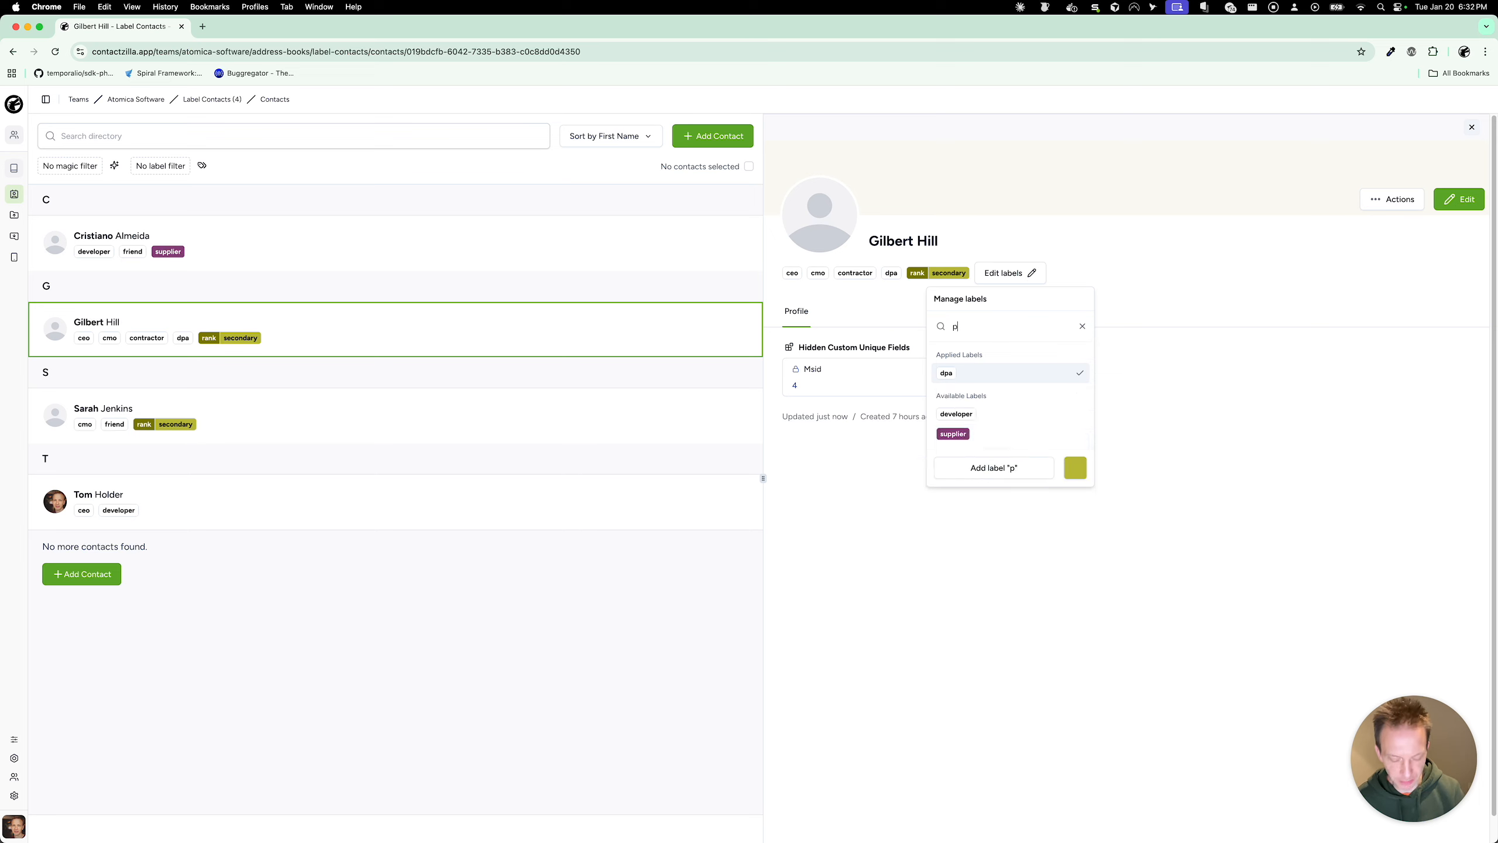
{"action": "type", "text": "ipeline:"}
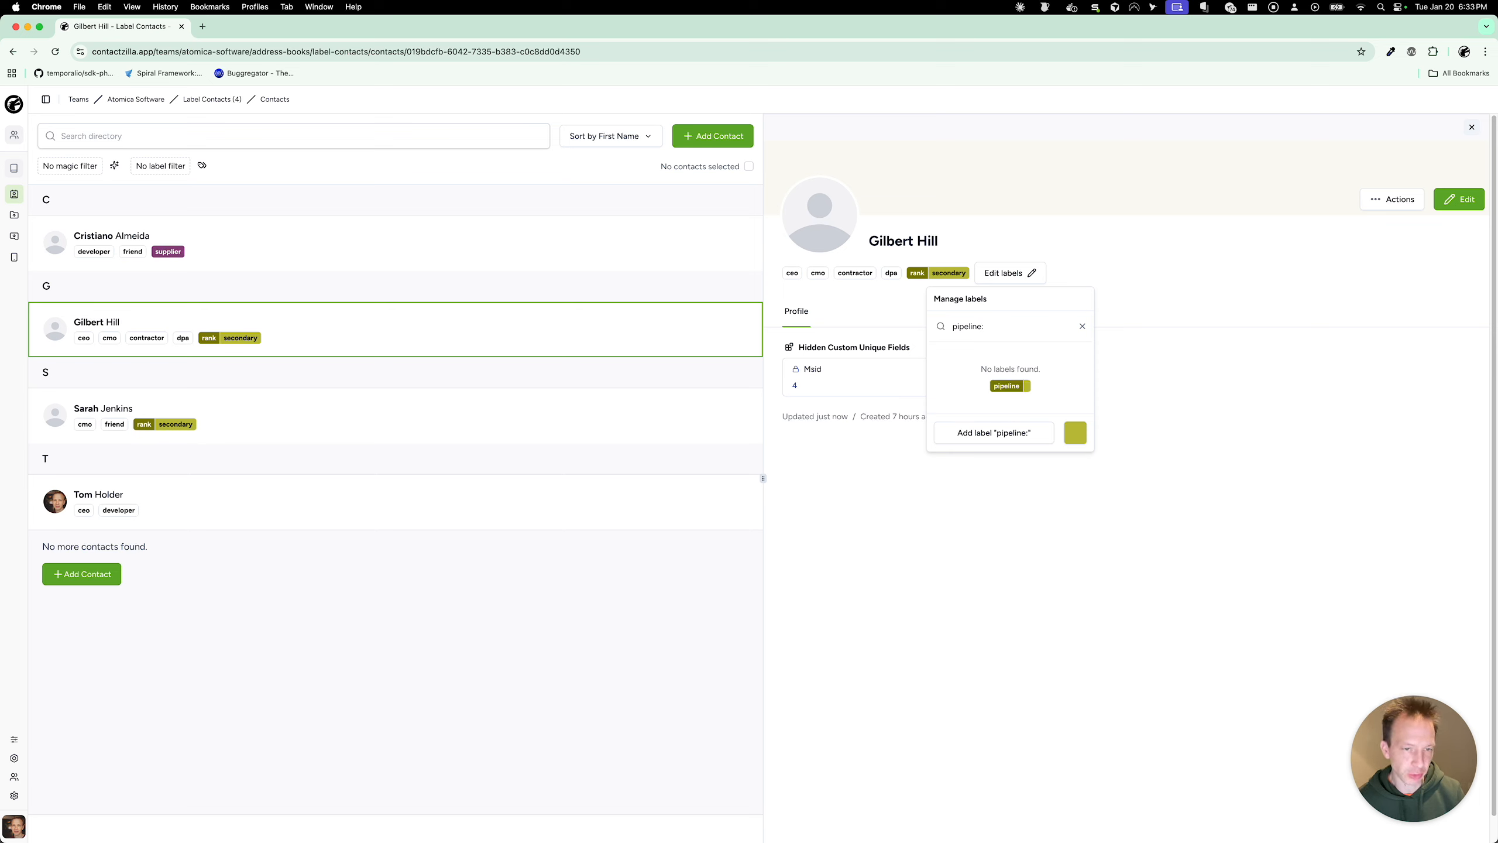
{"action": "type", "text": "1"}
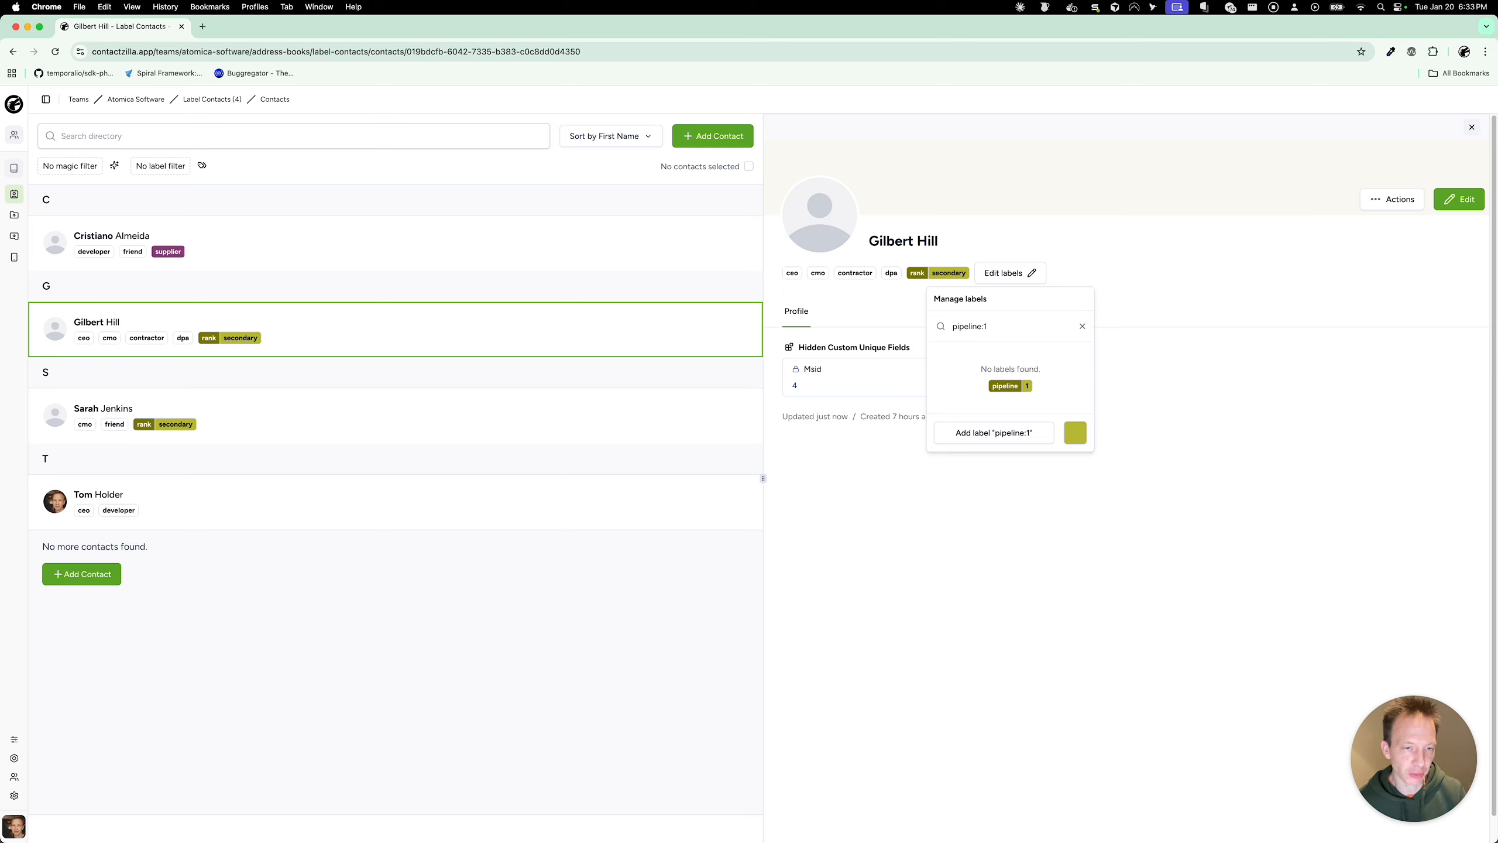
{"action": "left_click", "coordinate": [994, 433]}
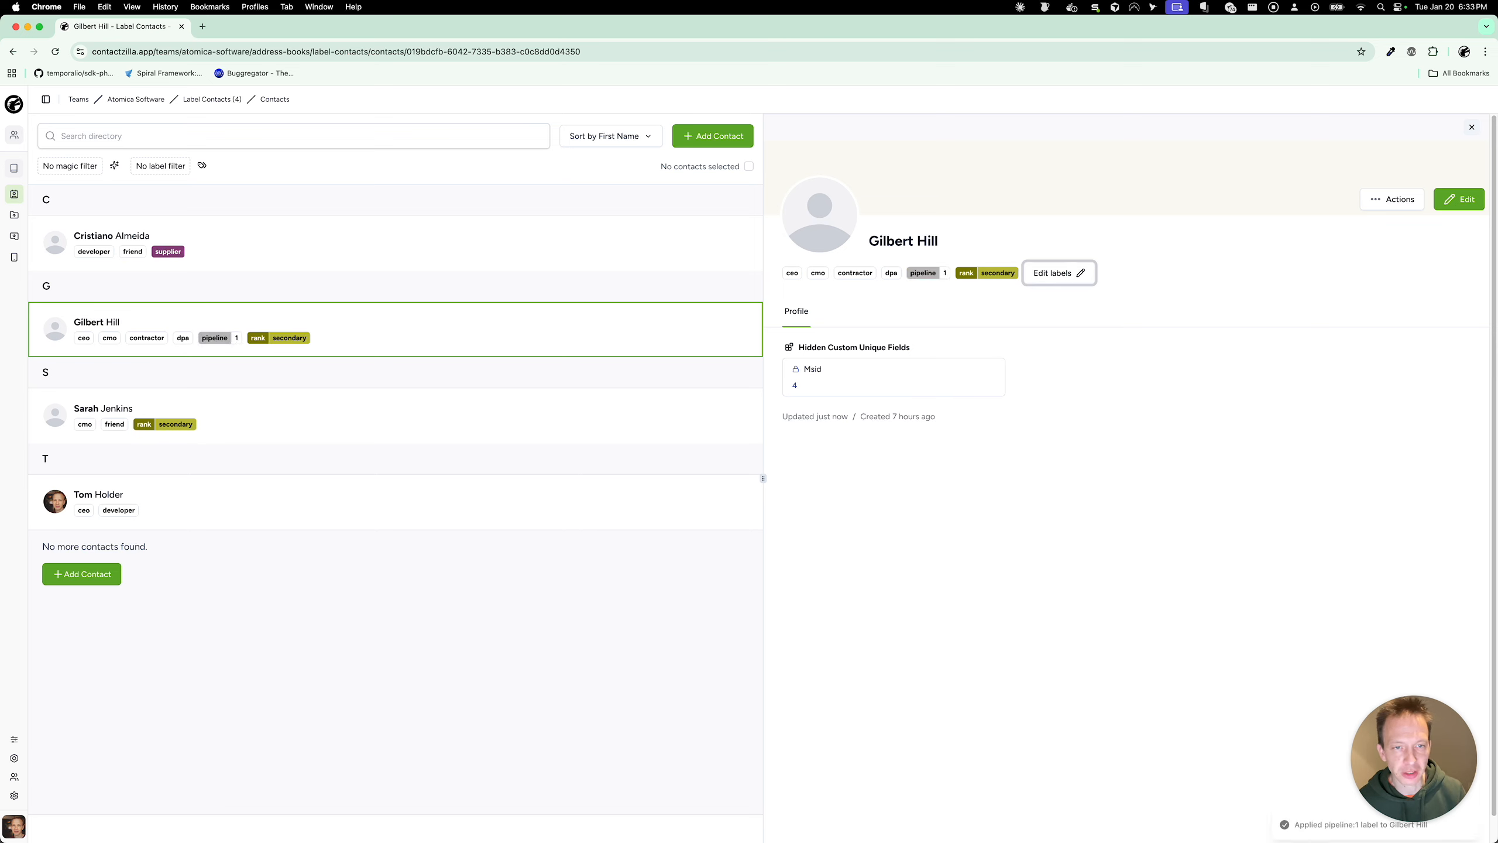
Step: Give the T contact a new dark green 'pipeline:2' label
{"action": "left_click", "coordinate": [407, 509]}
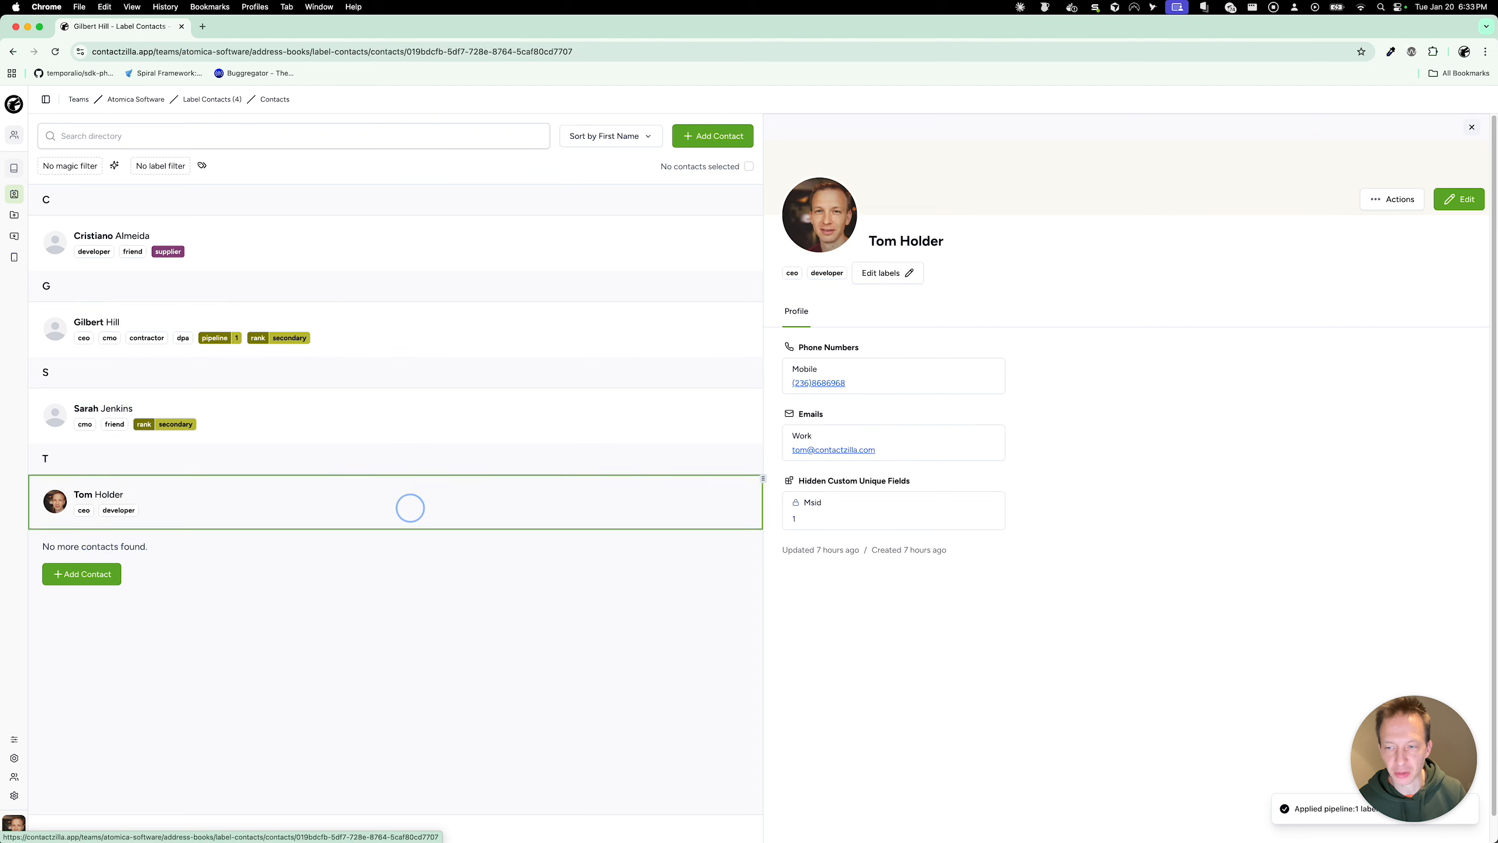
{"action": "left_click", "coordinate": [885, 275]}
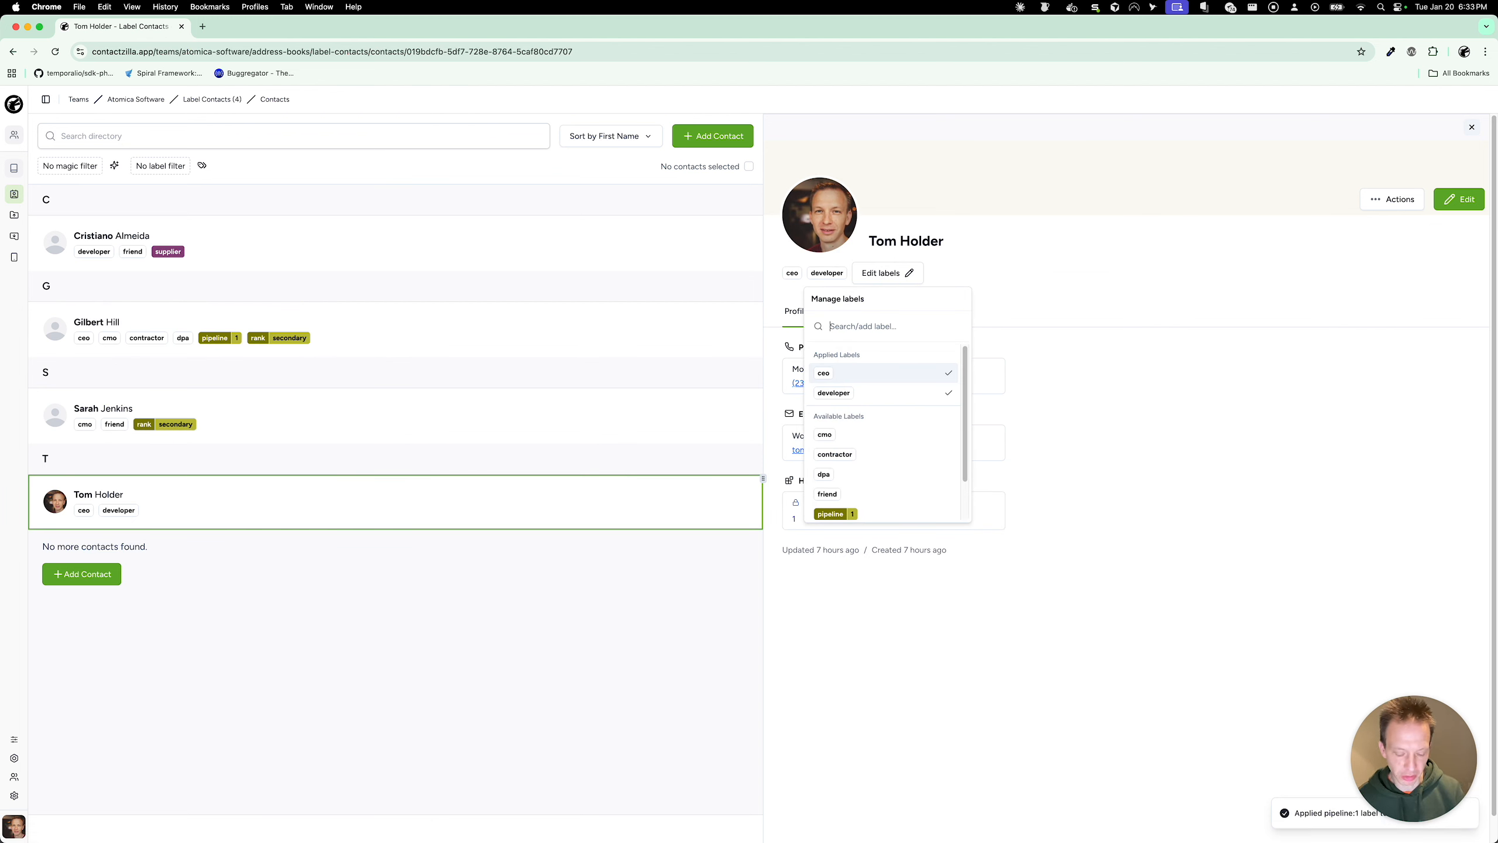
{"action": "type", "text": "pipeli"}
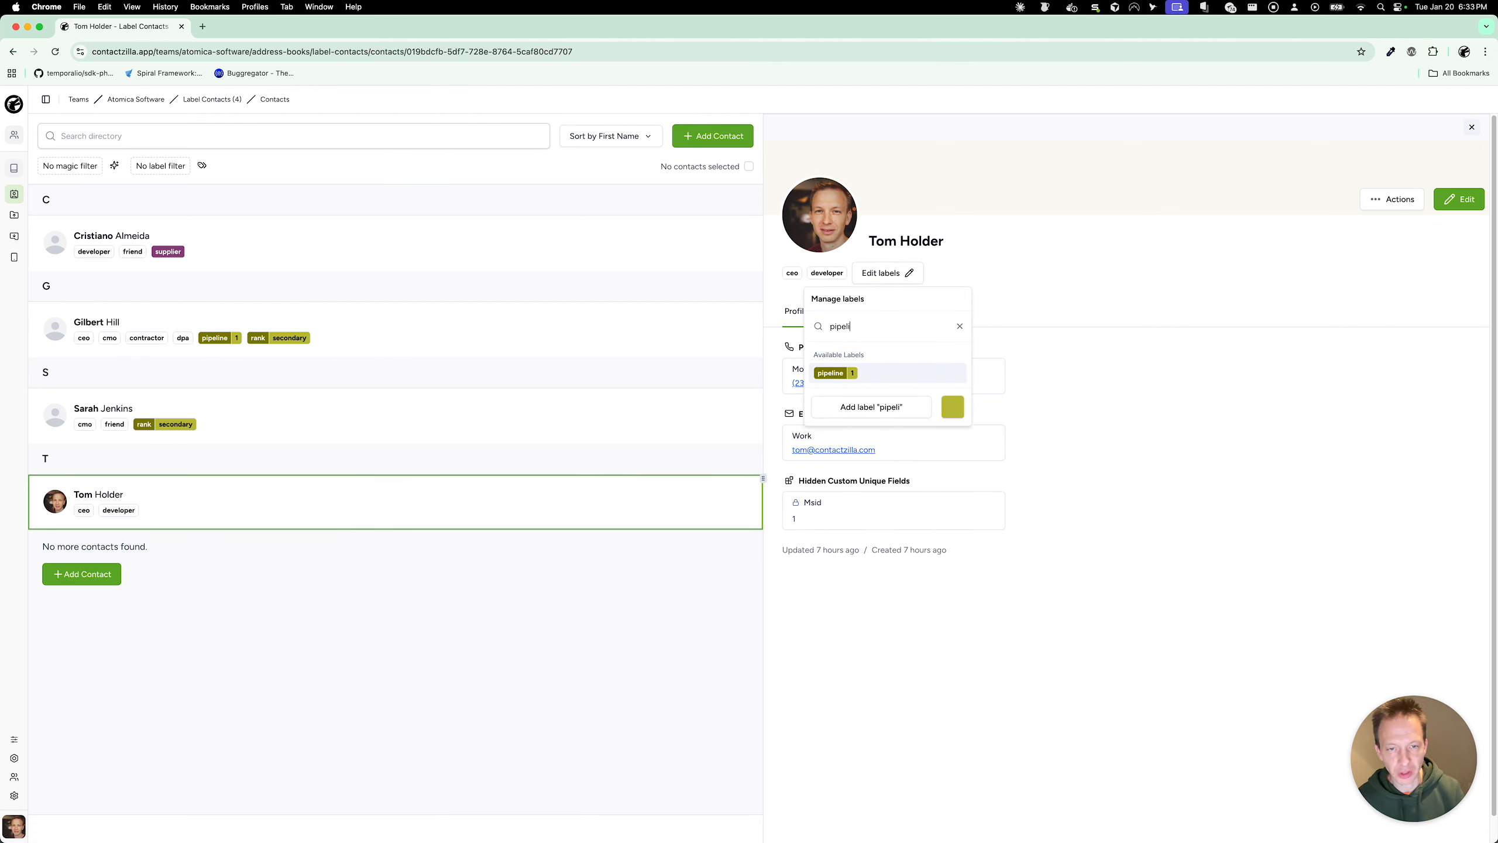
{"action": "type", "text": "ne:2"}
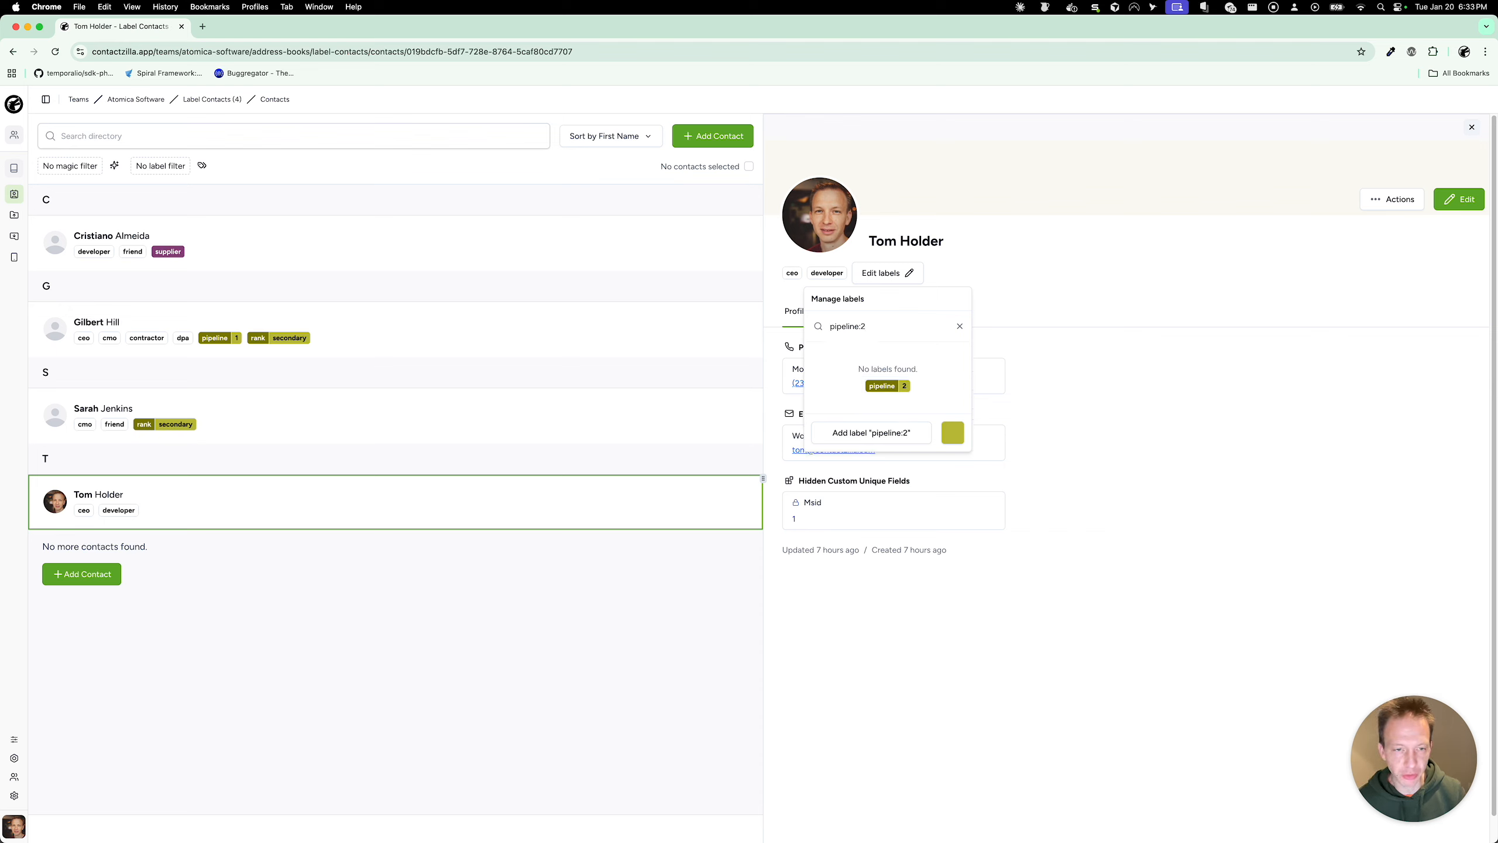
{"action": "left_click", "coordinate": [953, 433]}
{"action": "left_click", "coordinate": [940, 506]}
{"action": "left_click_drag", "start_coordinate": [940, 506], "coordinate": [940, 521]}
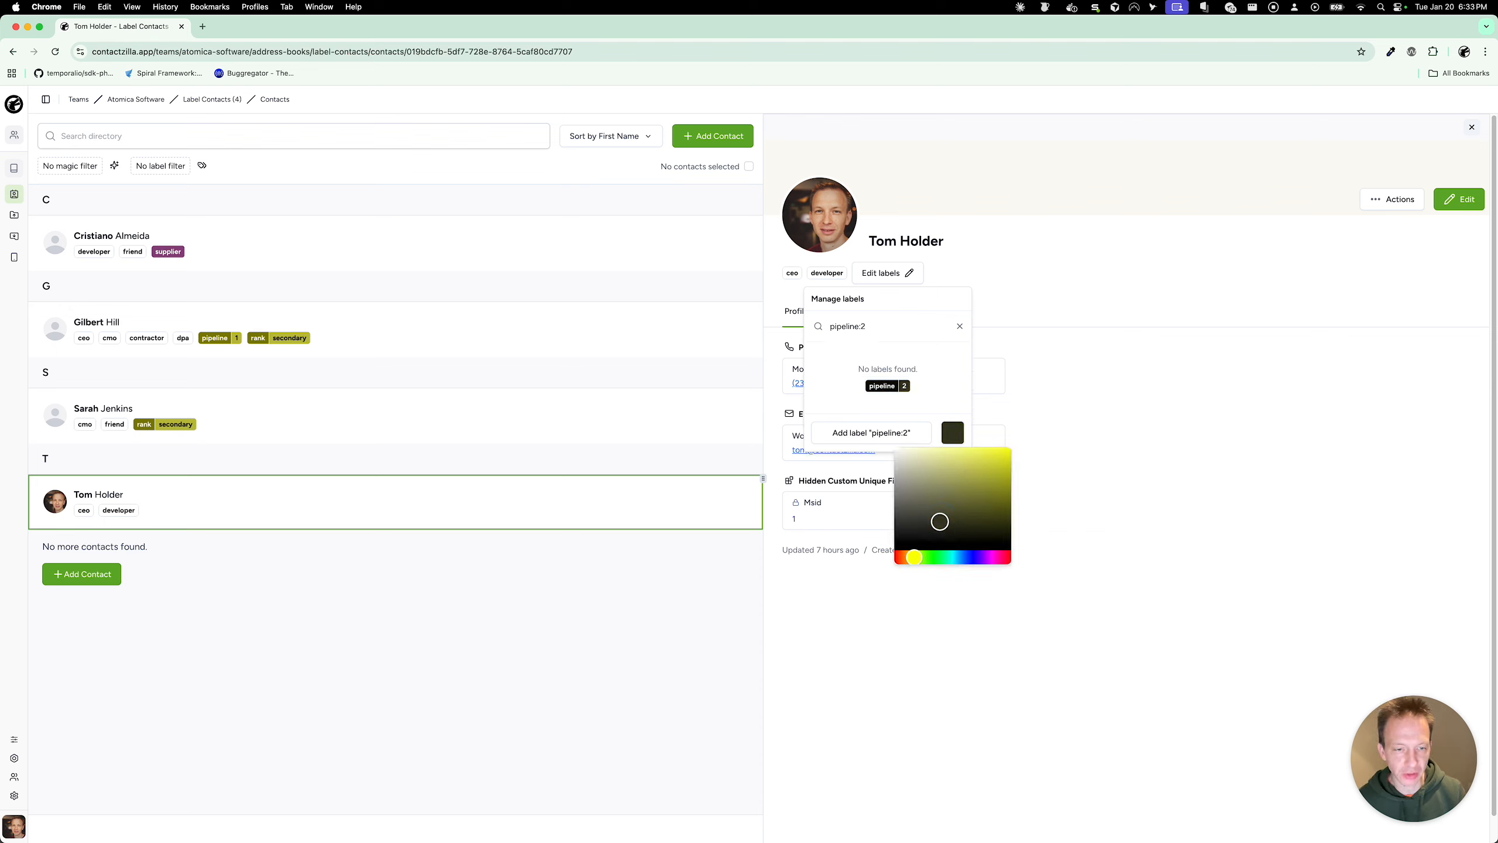
{"action": "left_click", "coordinate": [938, 557]}
{"action": "left_click", "coordinate": [920, 400]}
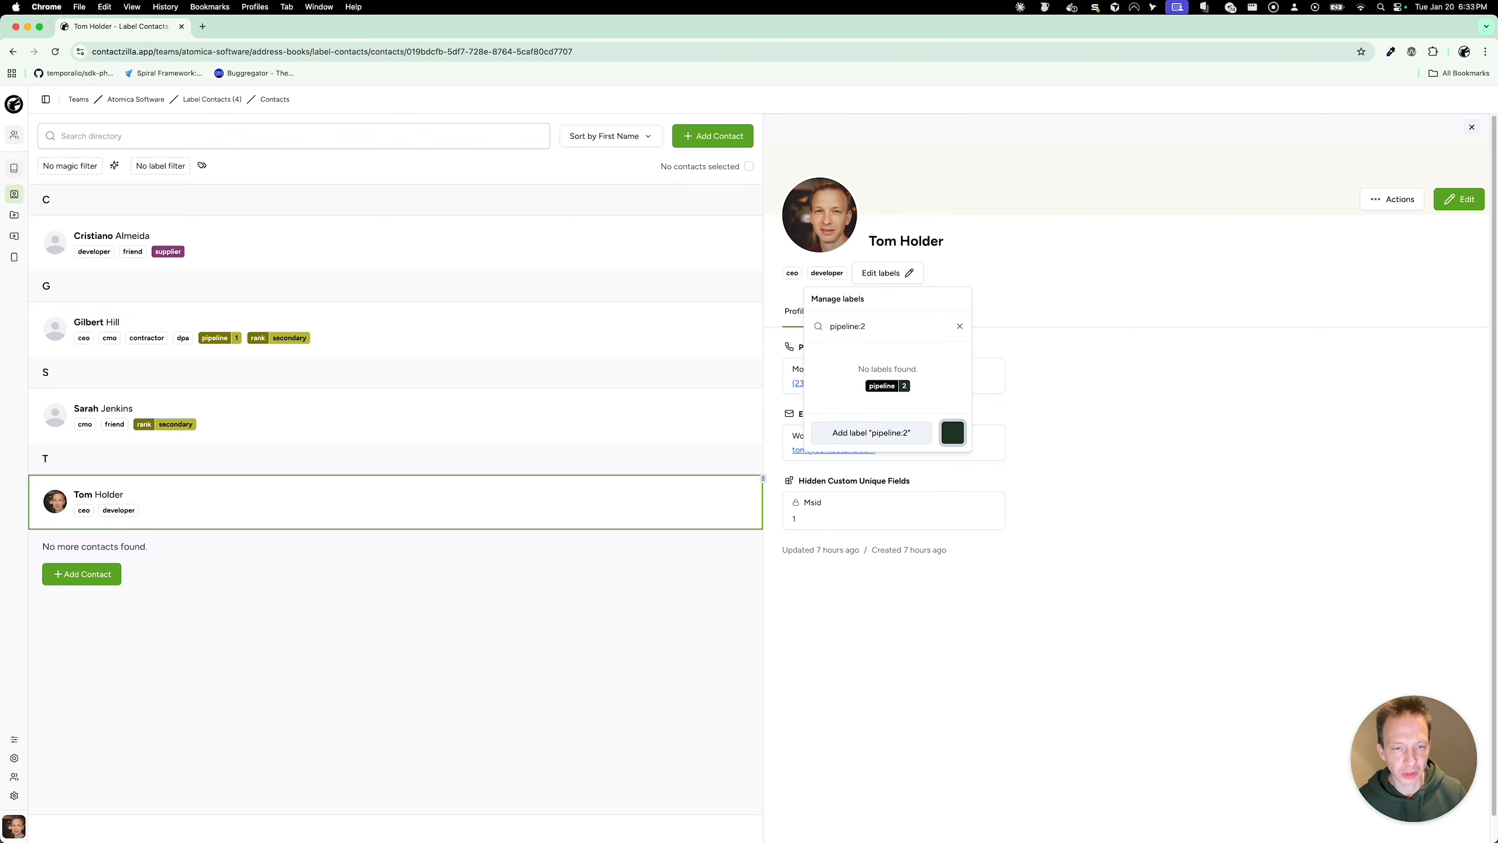
{"action": "left_click", "coordinate": [909, 431]}
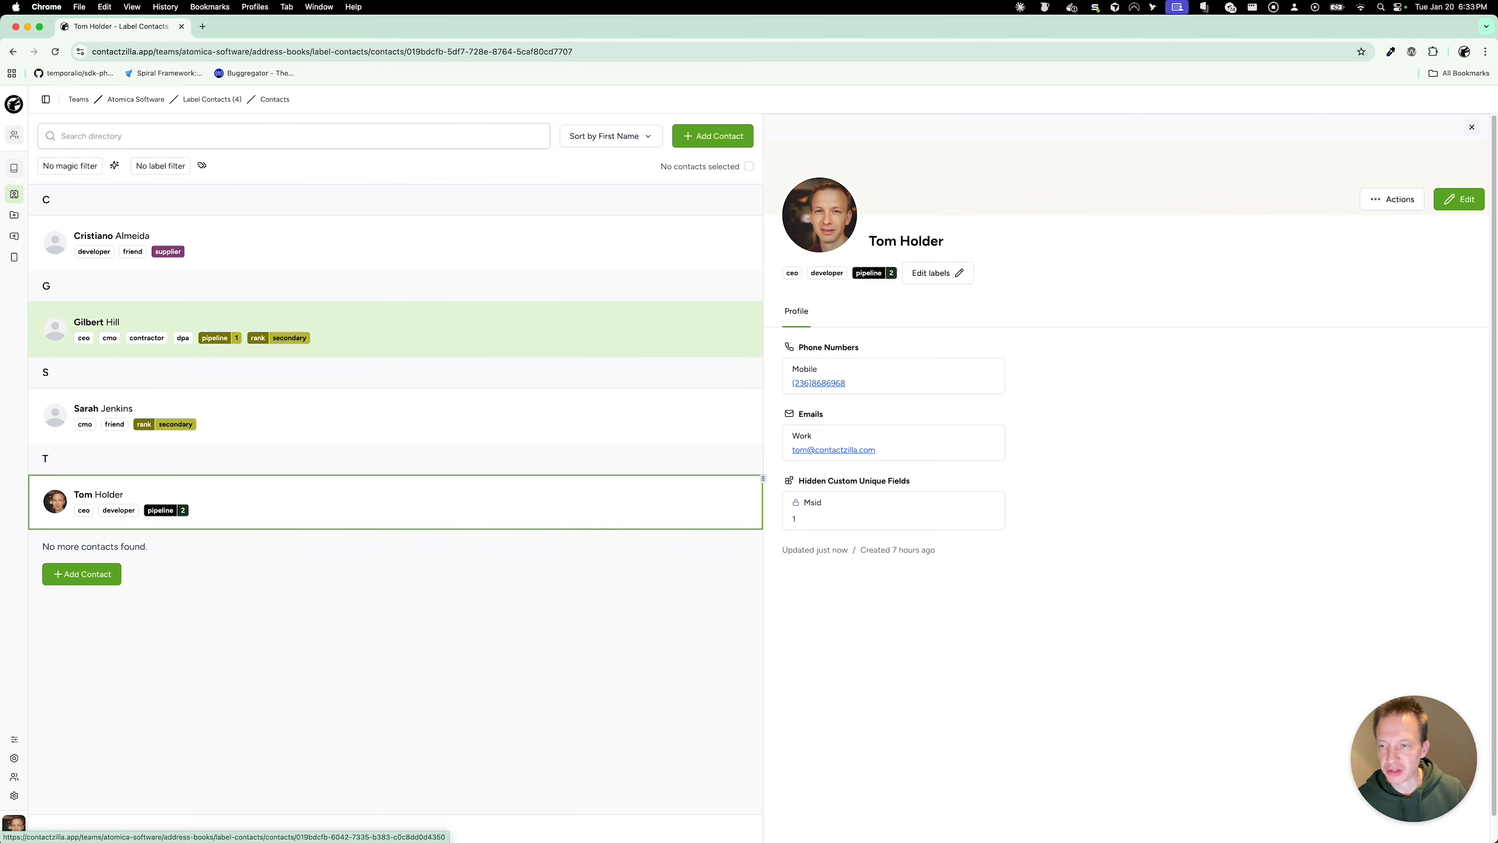
{"action": "left_click", "coordinate": [456, 327]}
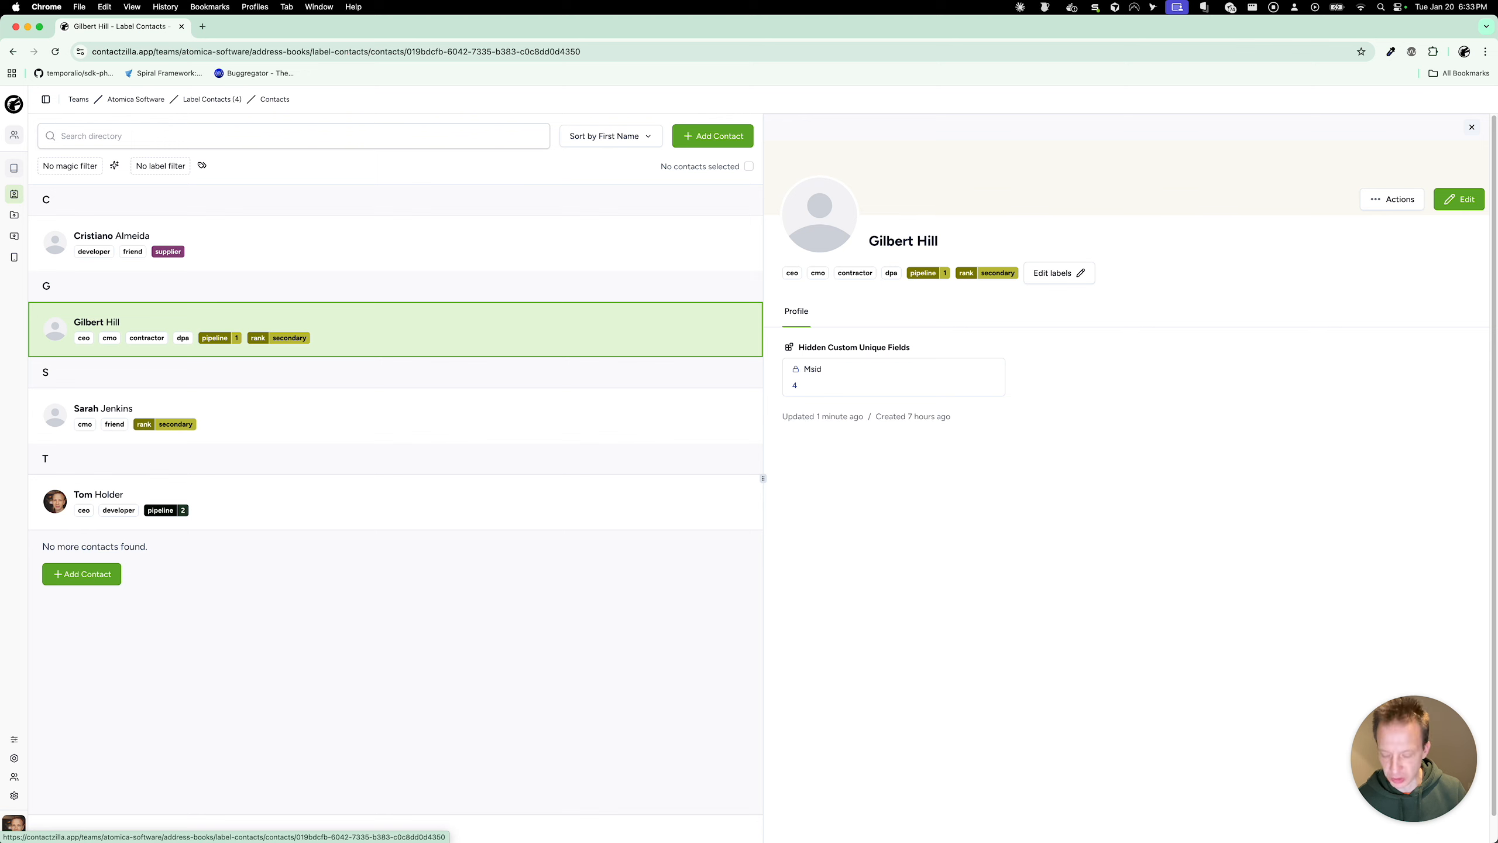
Step: Select the three contacts listed under S, T and G together
{"action": "right_click", "coordinate": [415, 415]}
{"action": "left_click", "coordinate": [370, 417]}
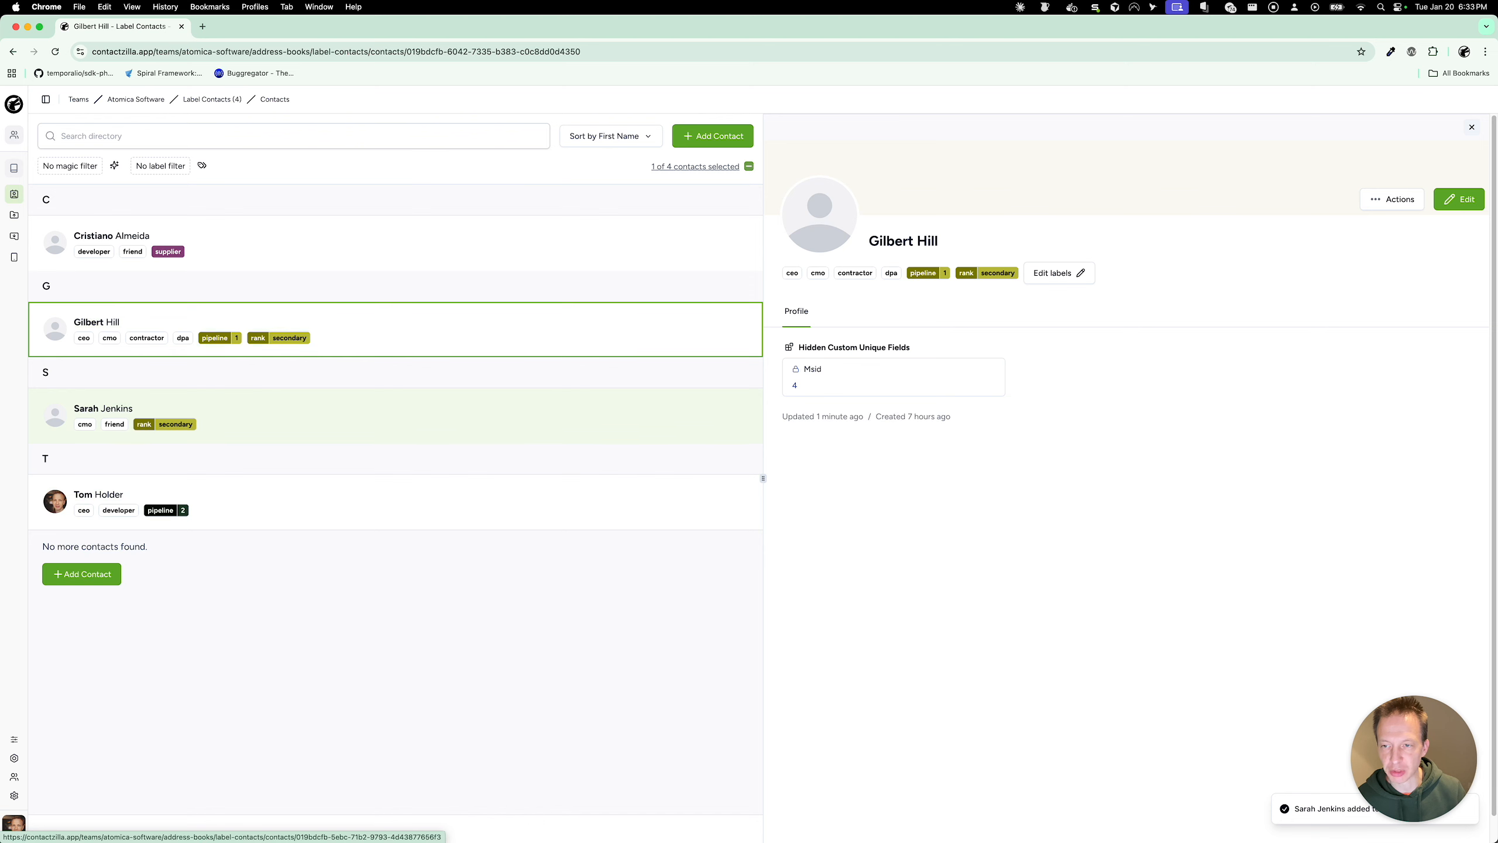
{"action": "left_click", "coordinate": [432, 497], "text": "super"}
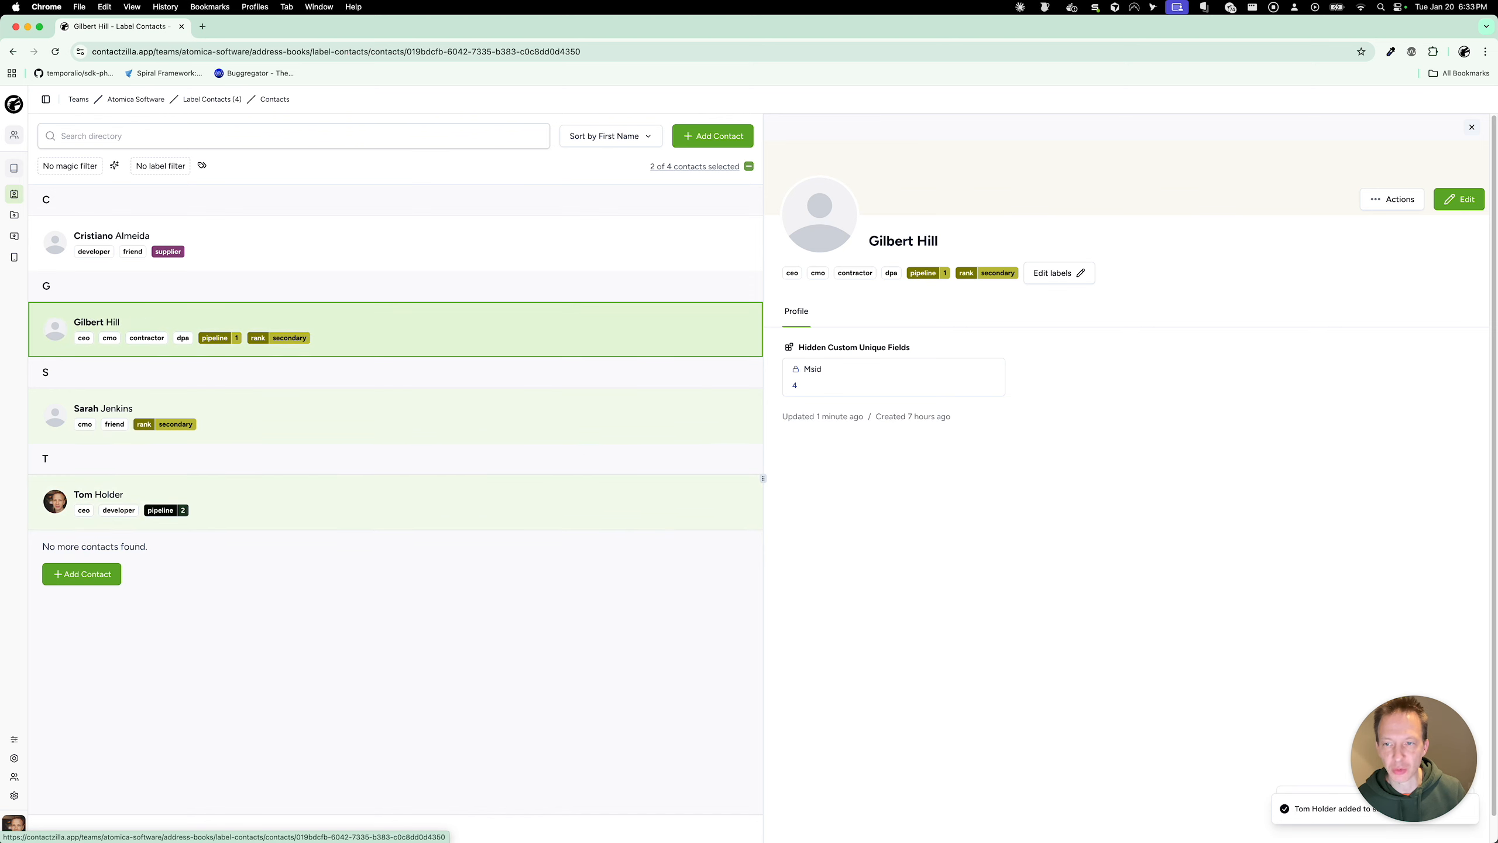
{"action": "left_click", "coordinate": [472, 325], "text": "super"}
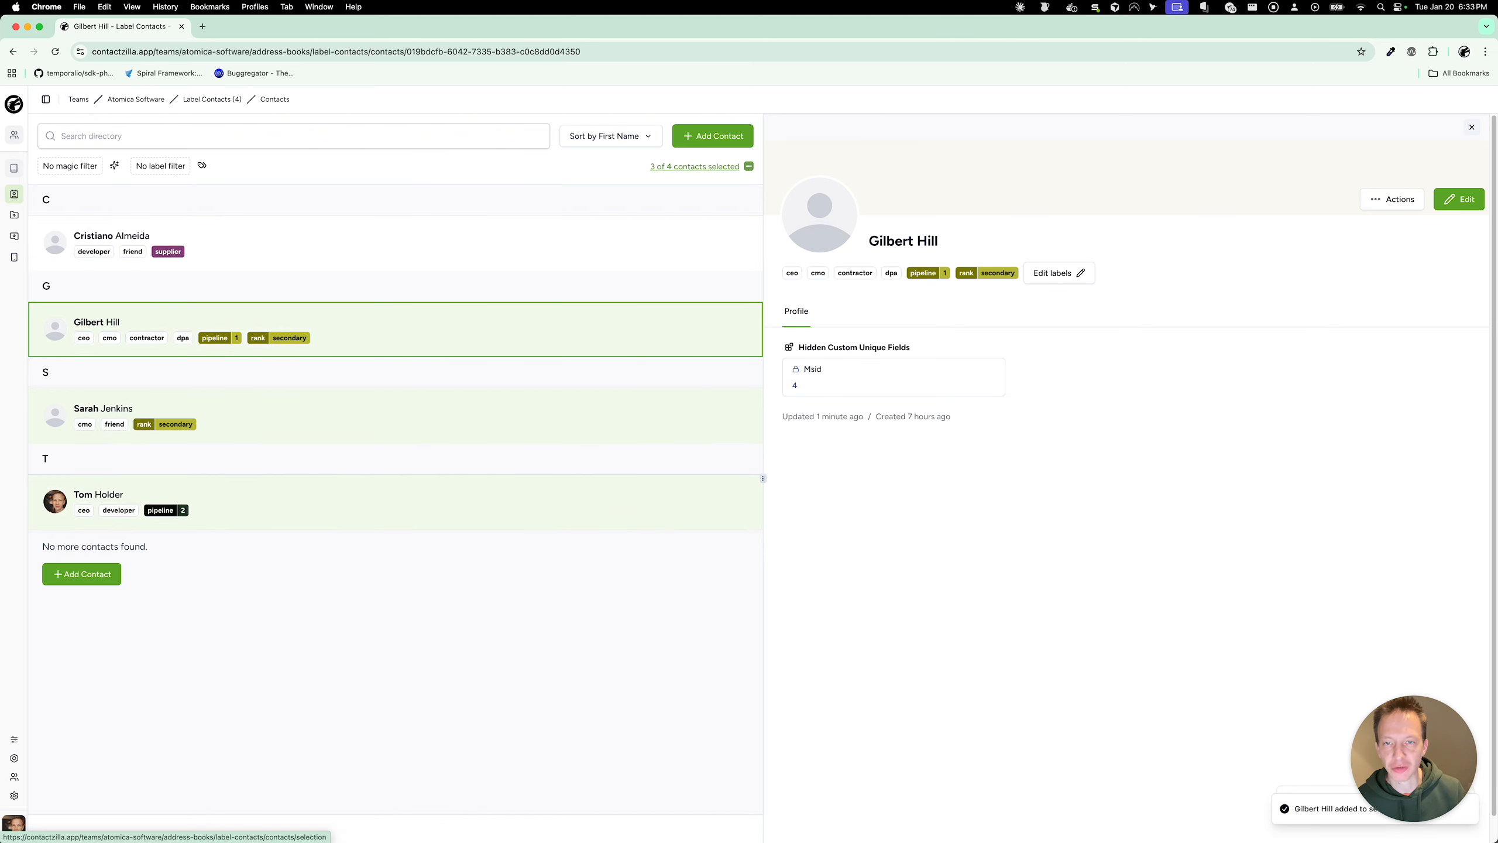
{"action": "left_click", "coordinate": [695, 167]}
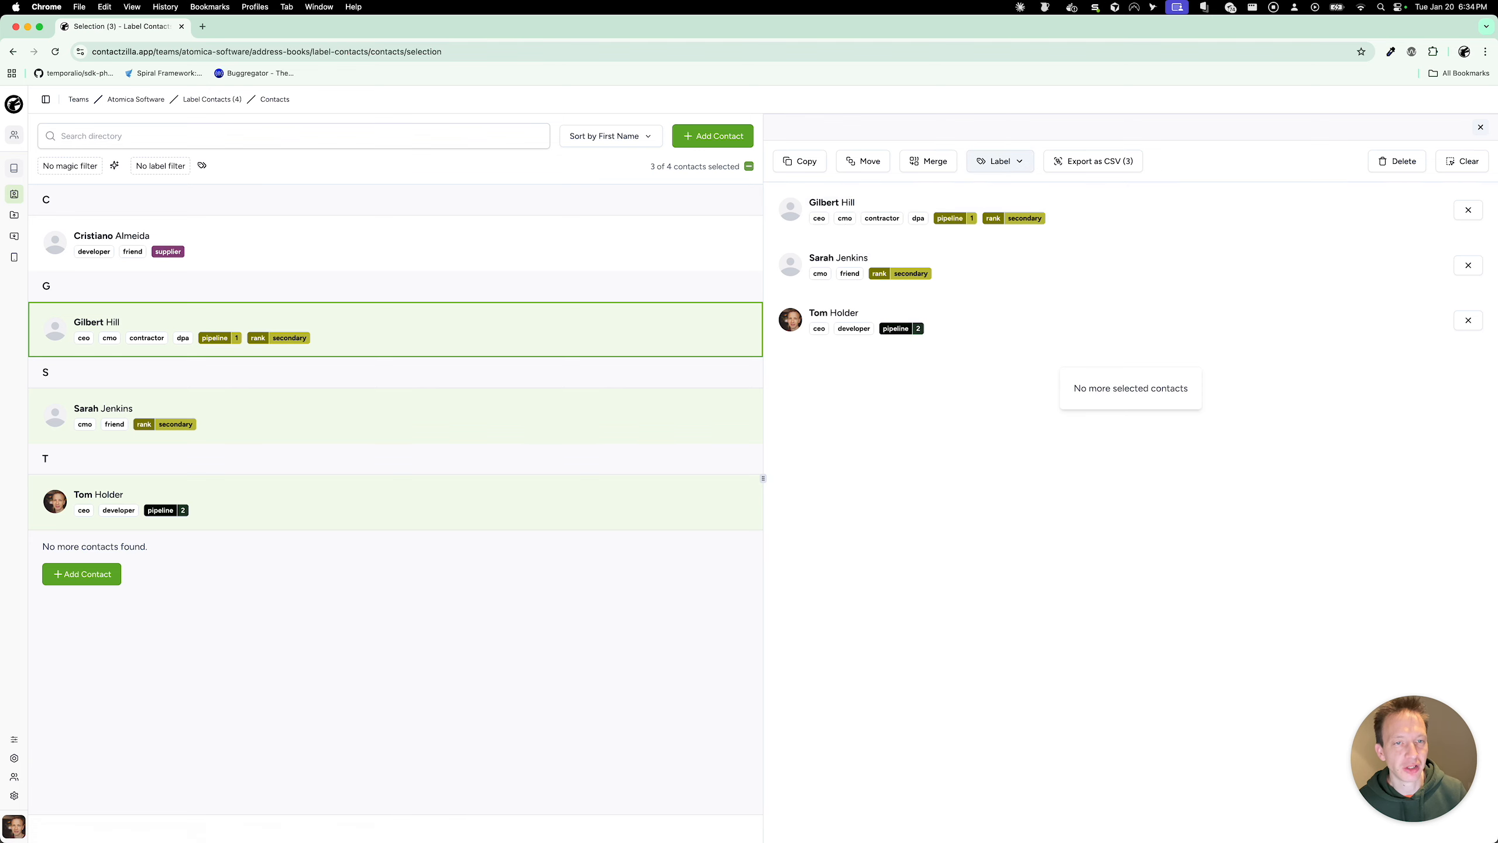
Step: Remove rank:secondary, pipeline:1 and pipeline:2 from all three selected contacts
{"action": "left_click", "coordinate": [1000, 161]}
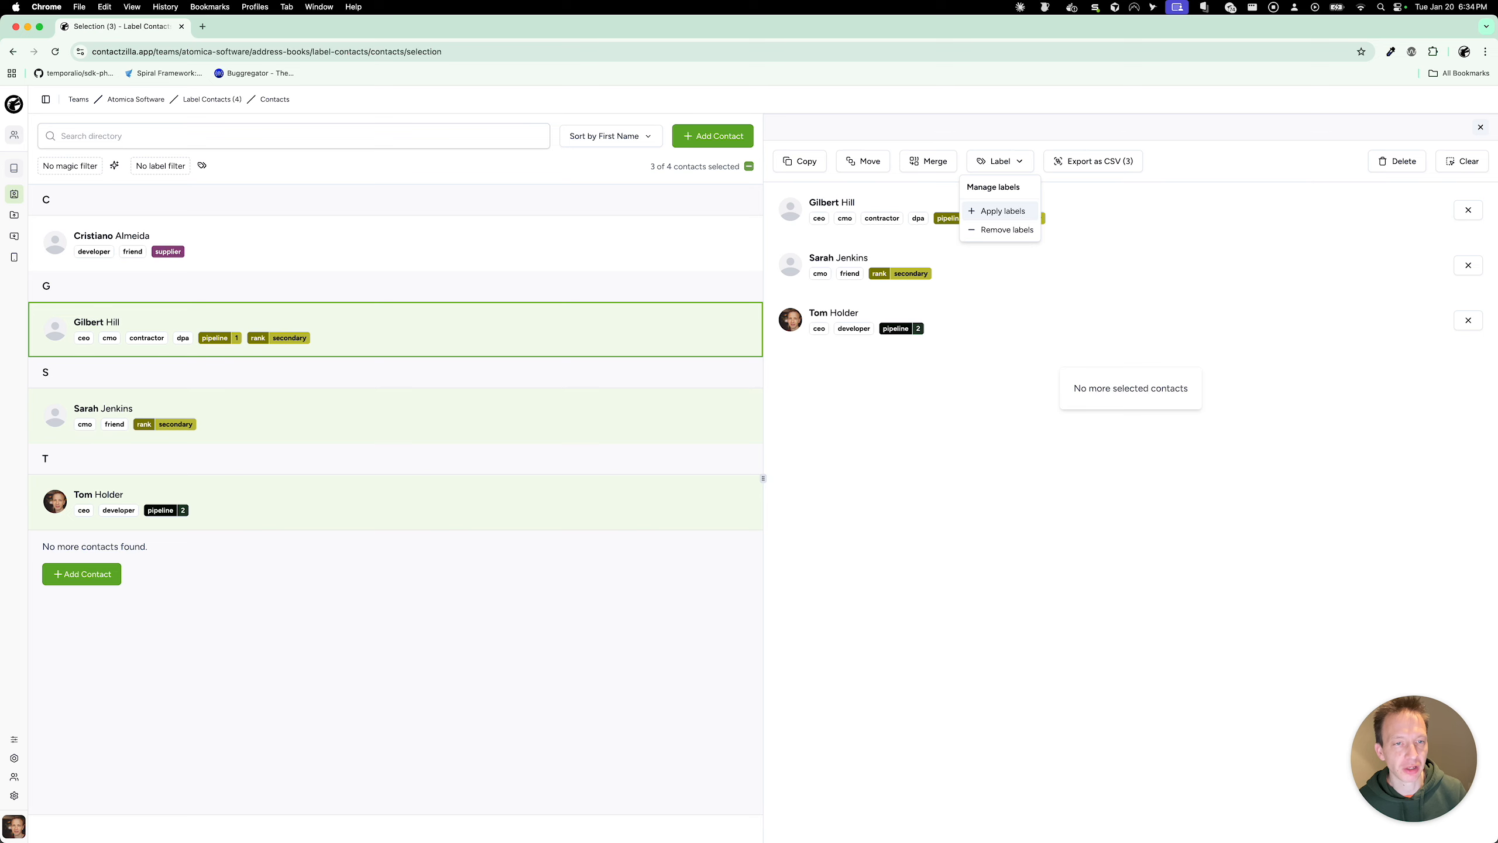
{"action": "left_click", "coordinate": [1006, 229]}
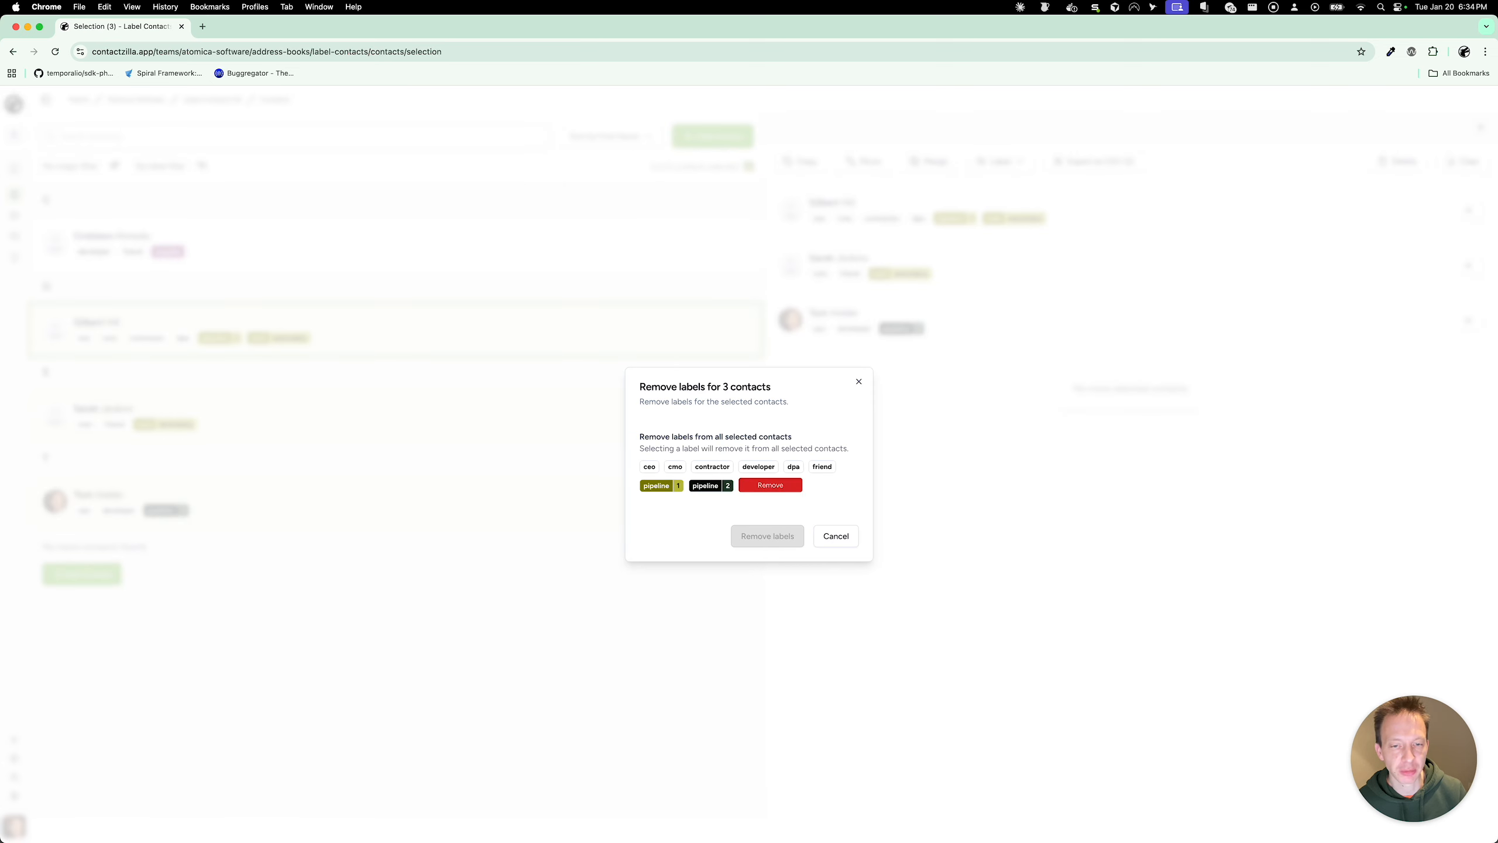
{"action": "left_click", "coordinate": [770, 484]}
{"action": "left_click", "coordinate": [662, 486]}
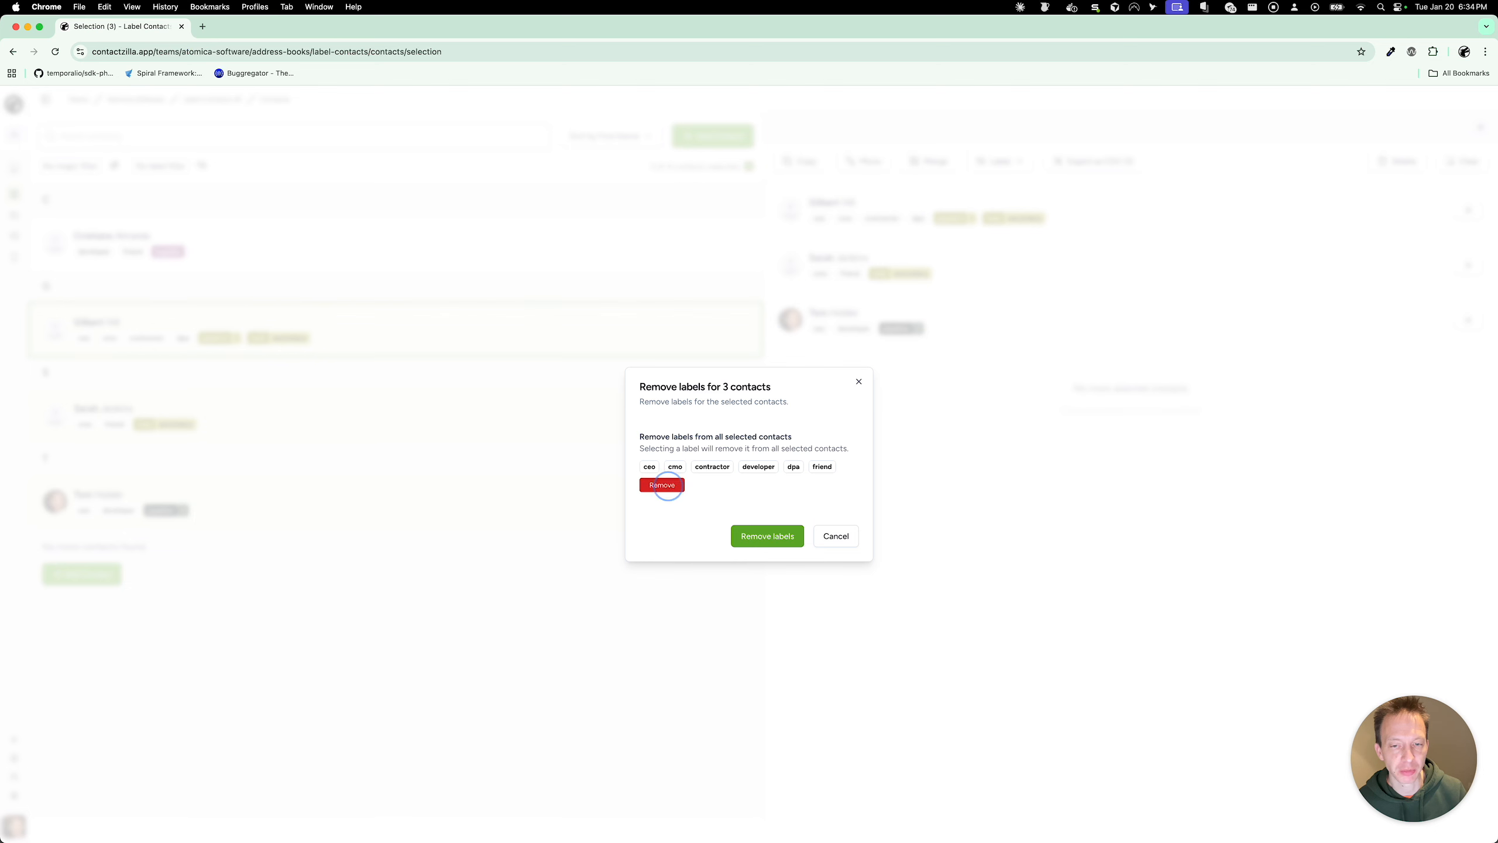
{"action": "left_click", "coordinate": [662, 485]}
{"action": "left_click", "coordinate": [743, 525]}
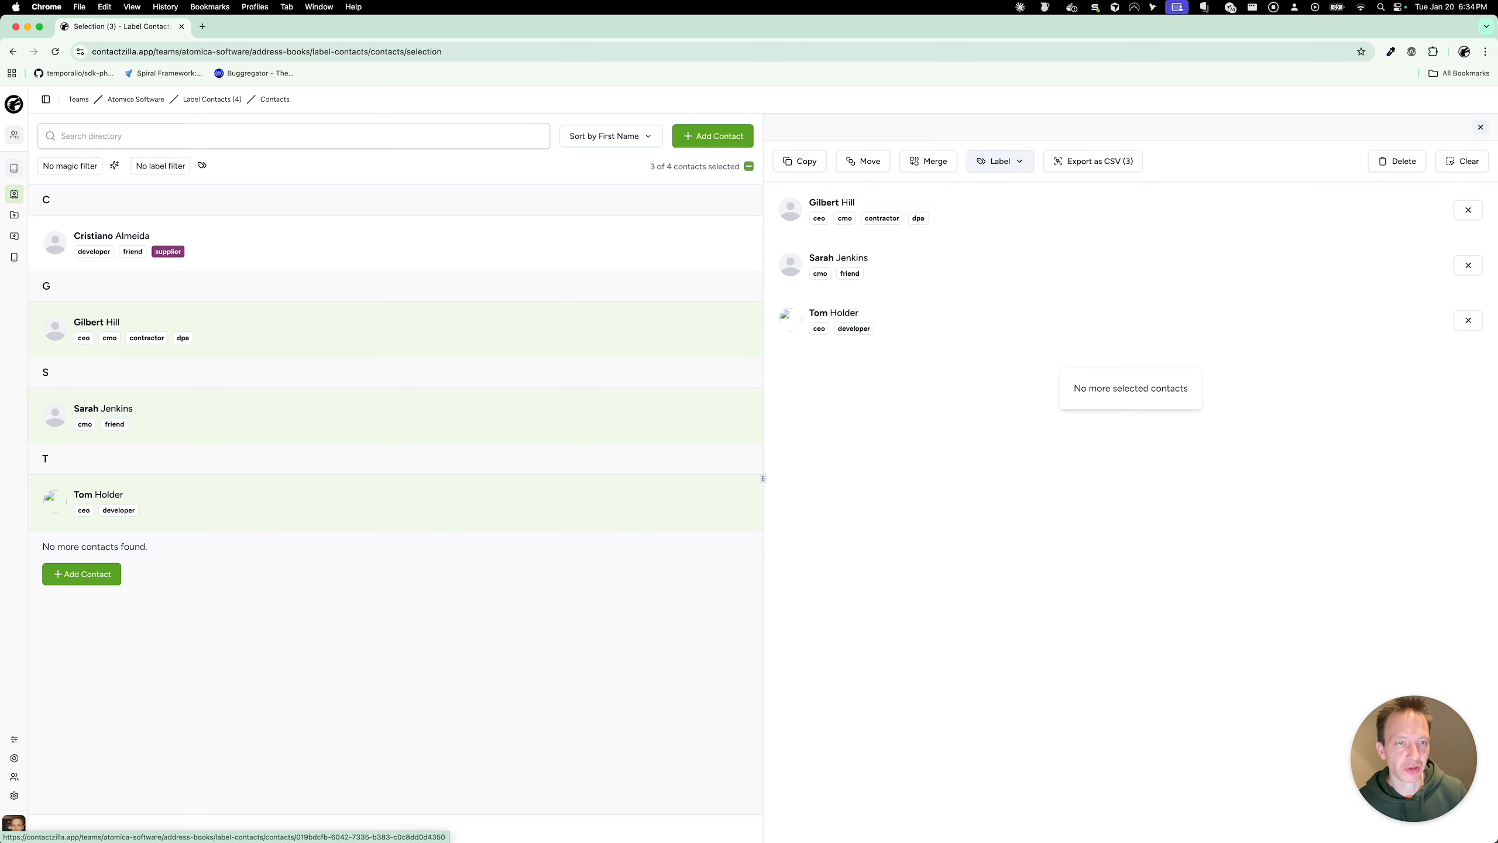
Step: Bulk-apply the contractor and friend labels to the three selected contacts
{"action": "left_click", "coordinate": [1019, 161]}
{"action": "left_click", "coordinate": [1002, 211]}
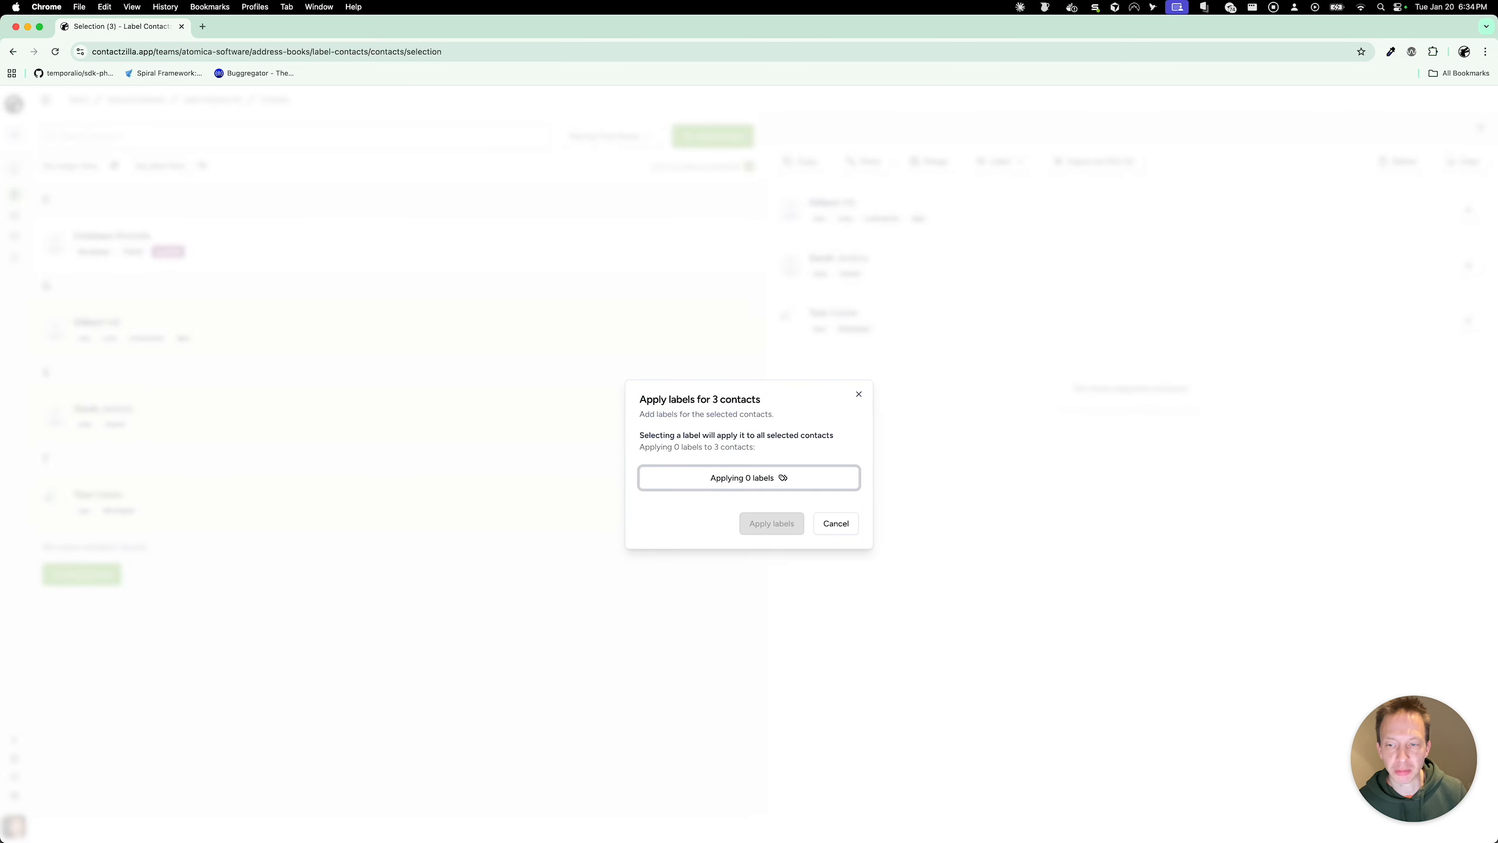
{"action": "left_click", "coordinate": [785, 476]}
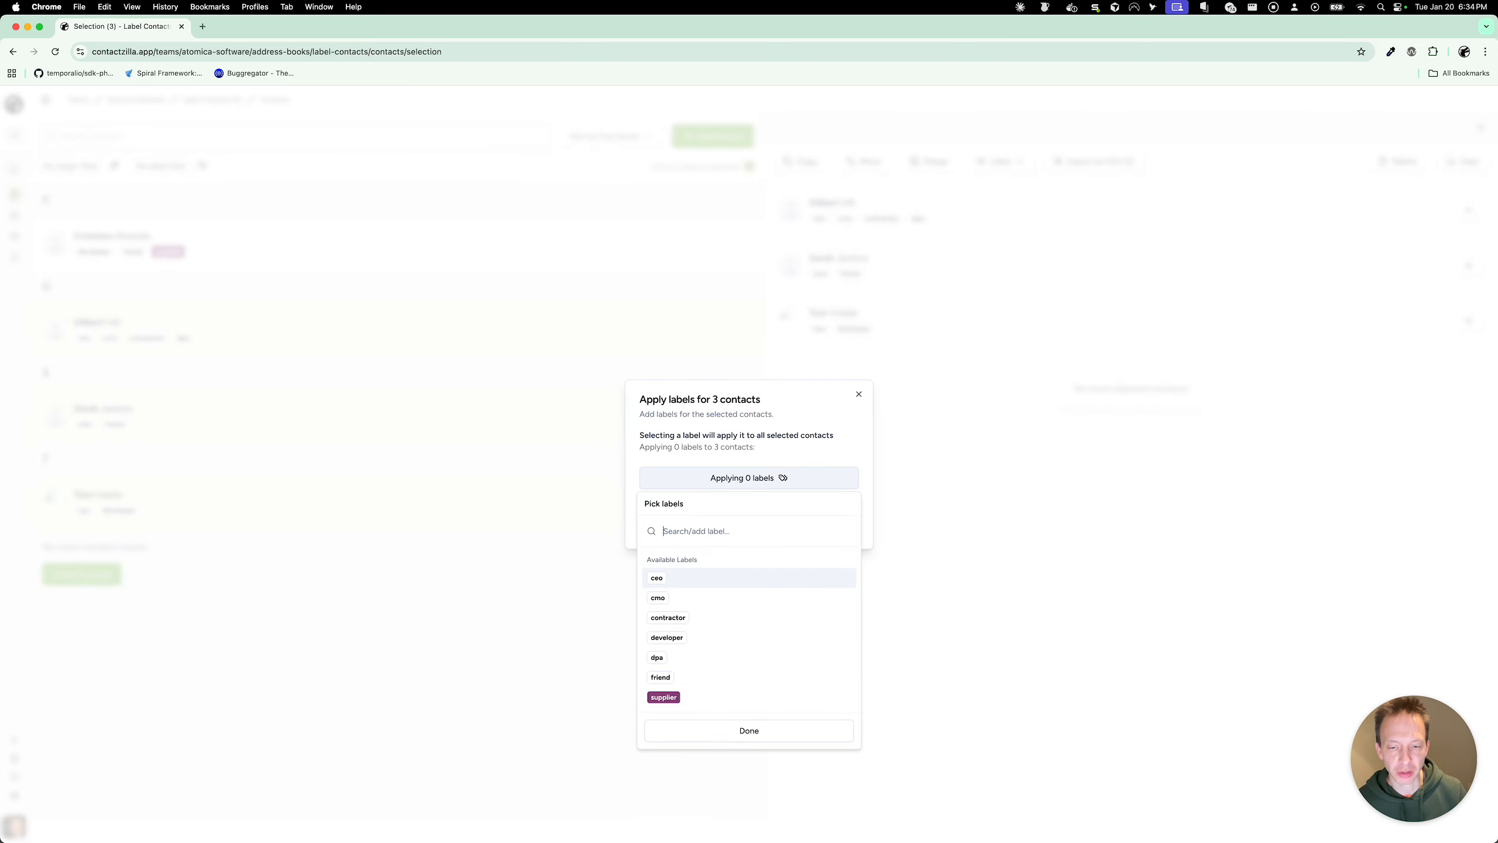
{"action": "key", "text": "Down"}
{"action": "key", "text": "Down"}
{"action": "key", "text": "Return"}
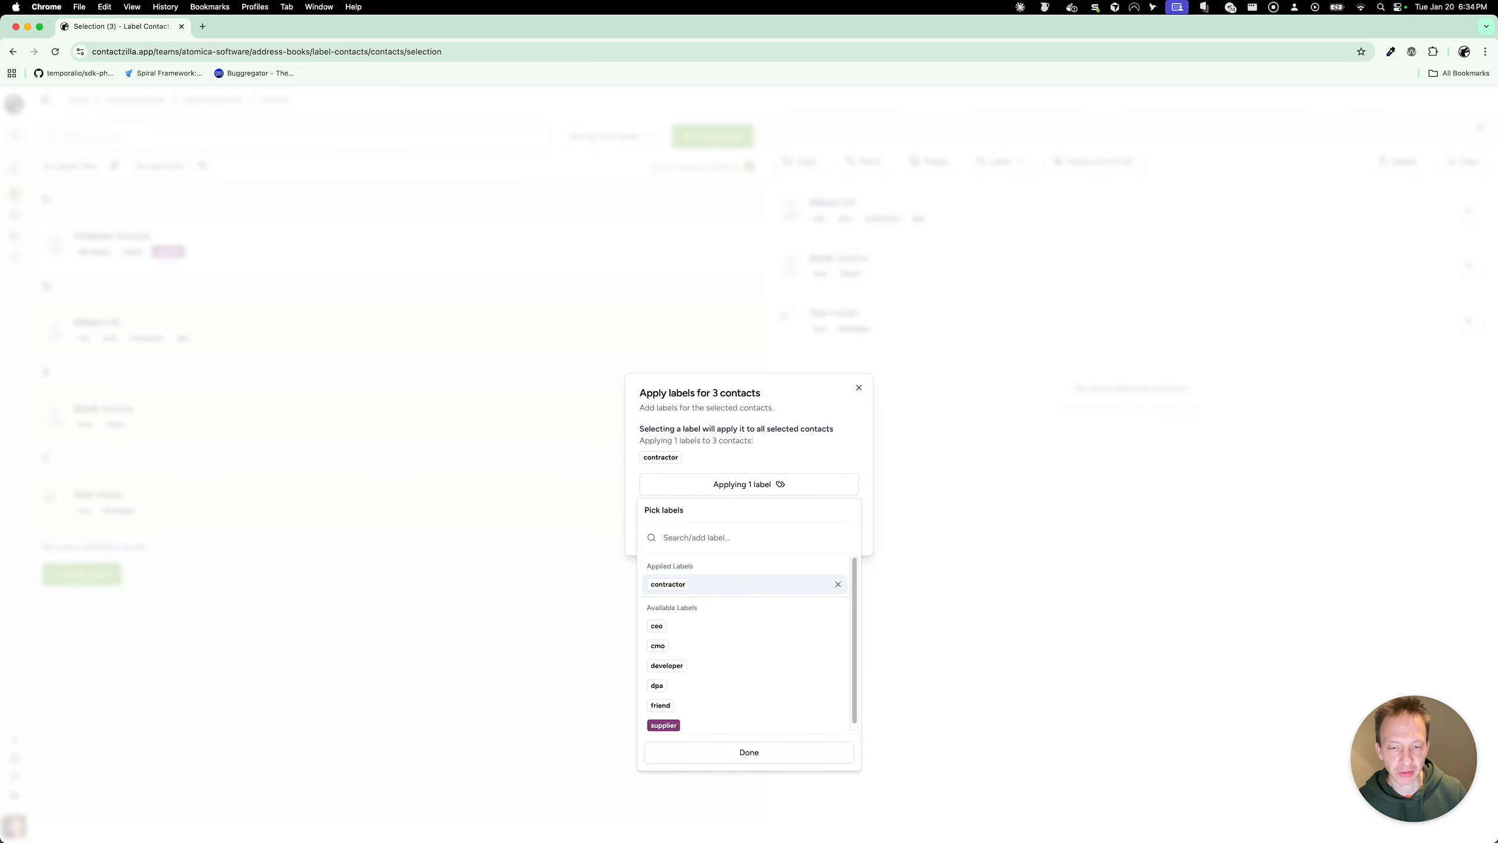
{"action": "left_click", "coordinate": [706, 703]}
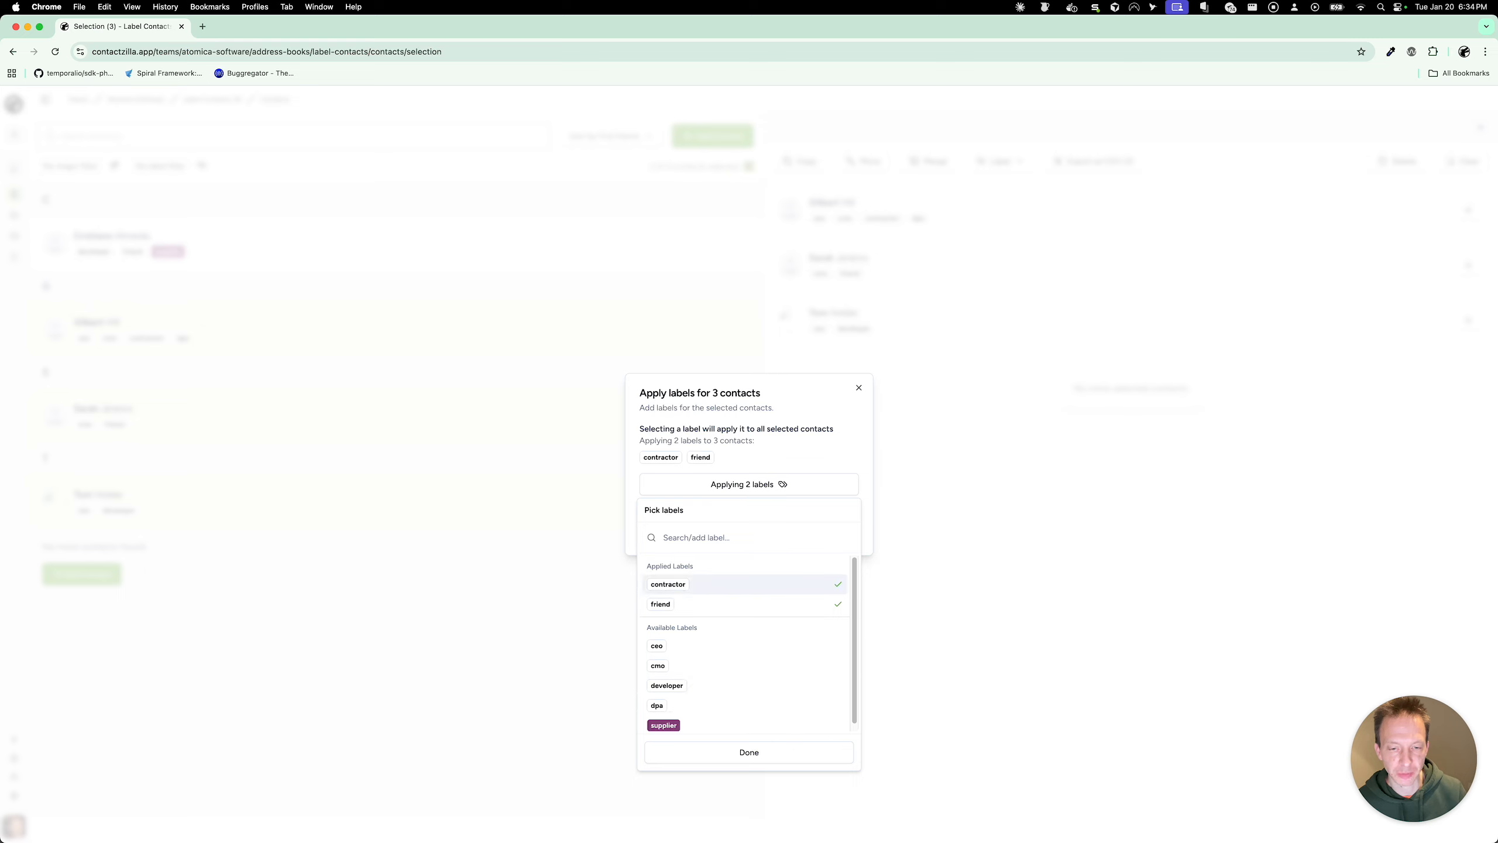
{"action": "left_click", "coordinate": [814, 447]}
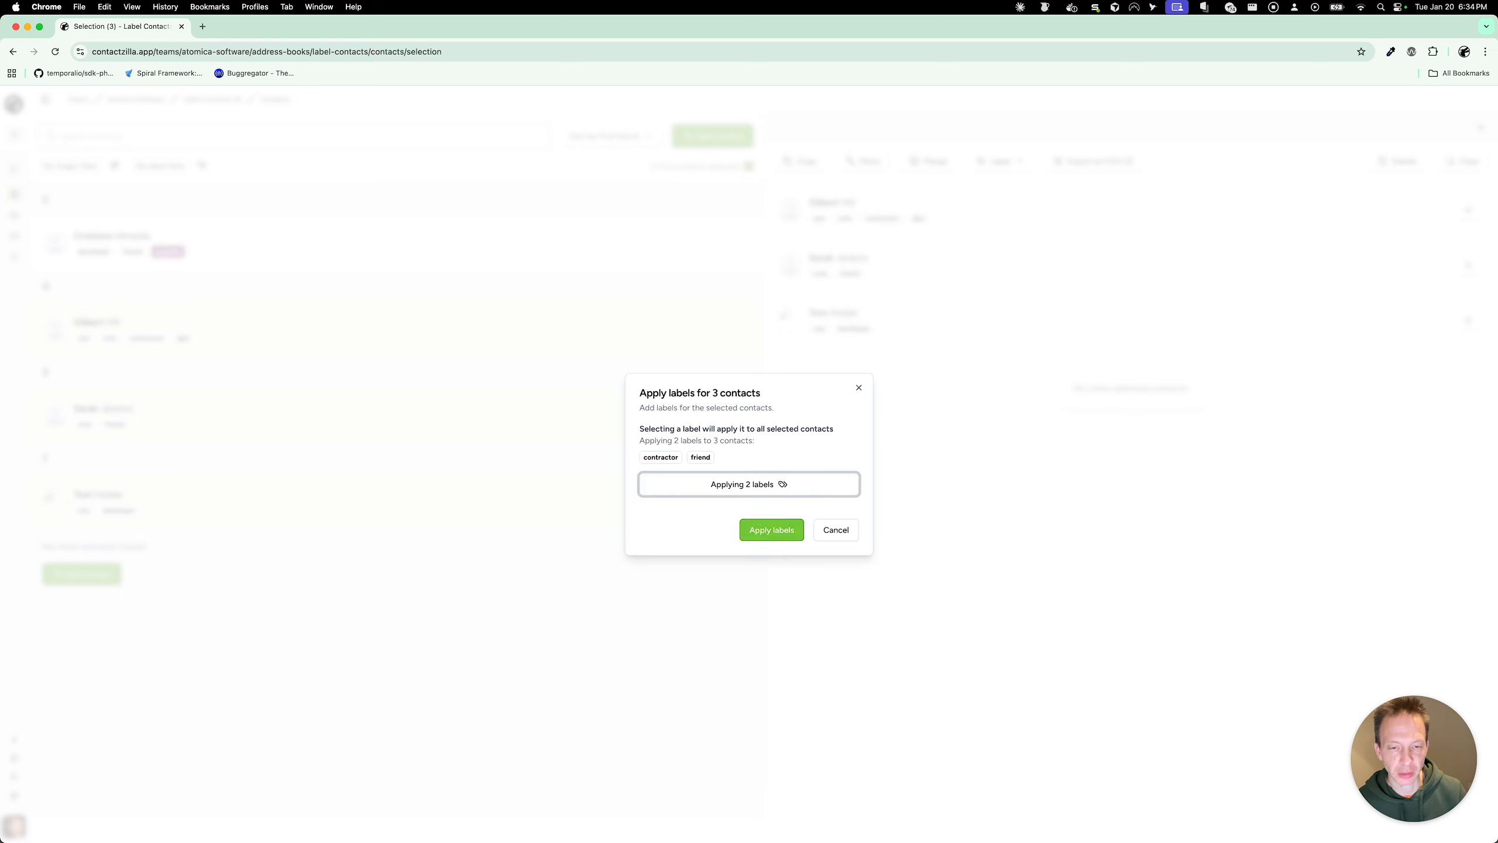
{"action": "left_click", "coordinate": [773, 527]}
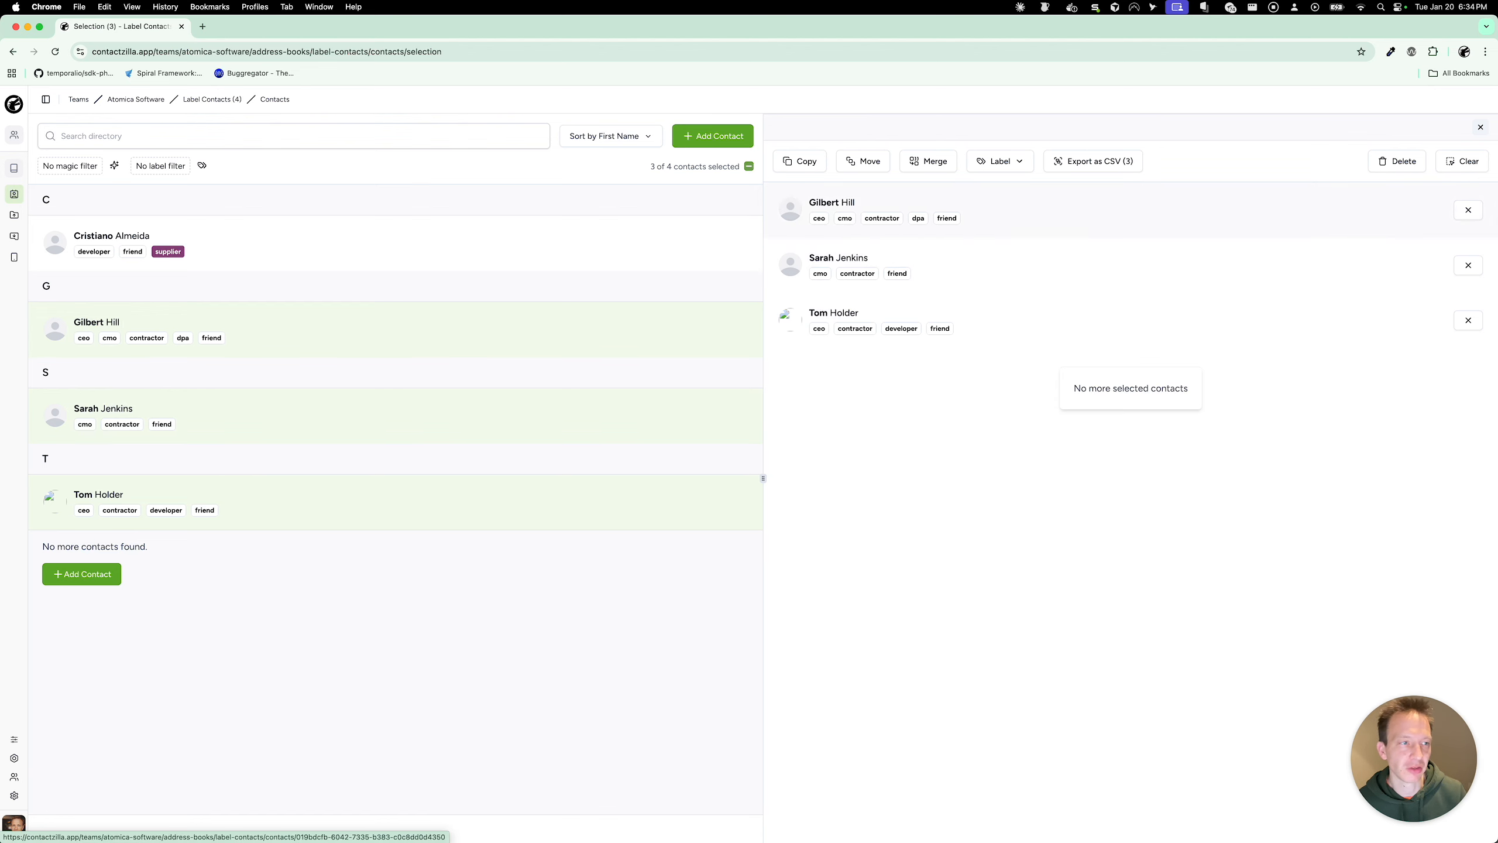
Step: Clear the old selection, then select all four contacts and view them together on the selection page
{"action": "left_click", "coordinate": [1463, 161]}
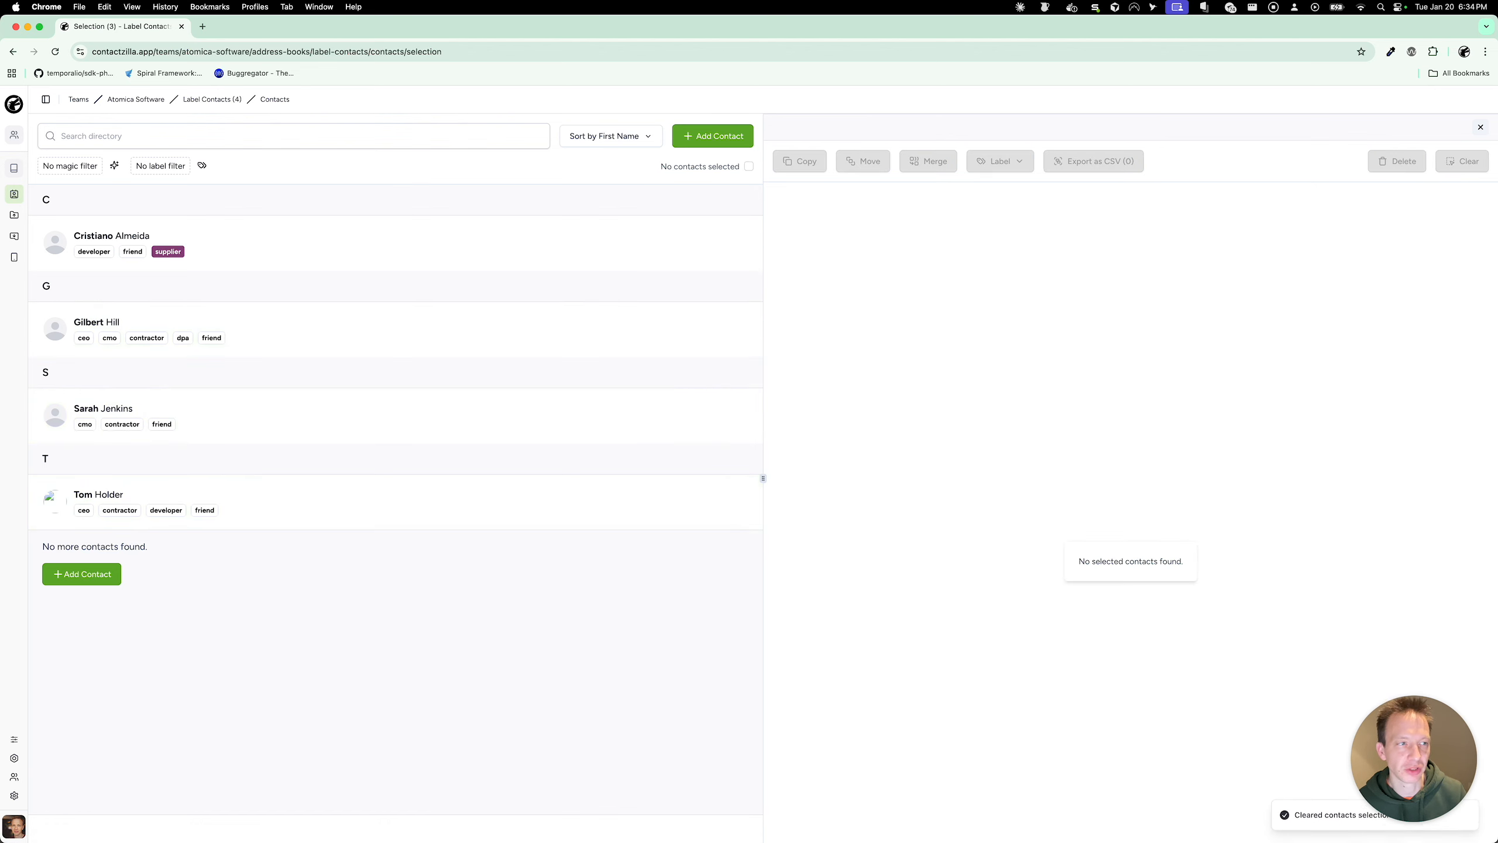
{"action": "left_click", "coordinate": [1481, 127]}
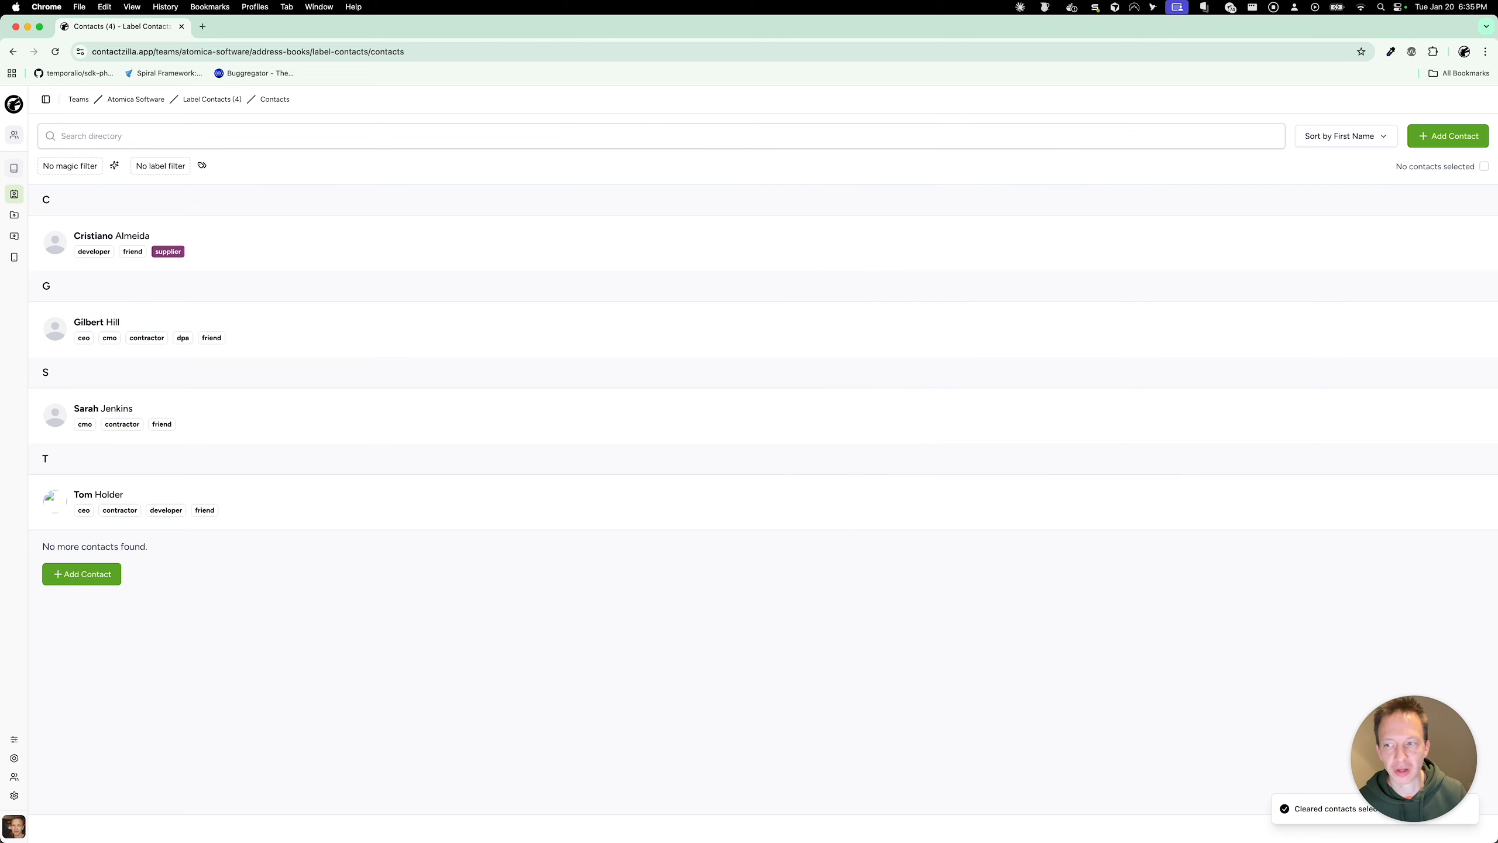
{"action": "left_click", "coordinate": [566, 238]}
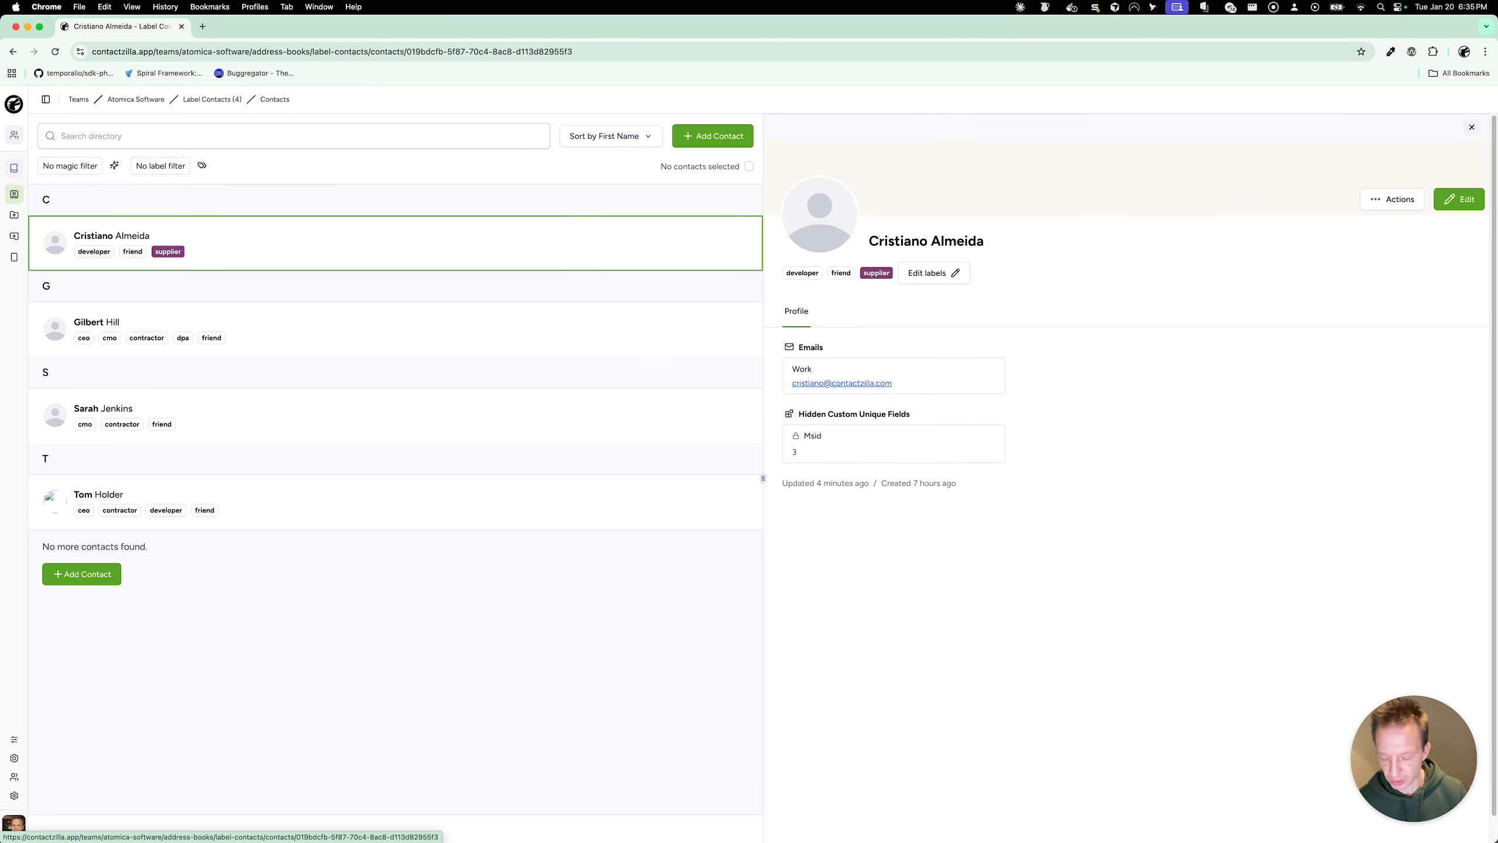
{"action": "left_click", "coordinate": [471, 502], "text": "shift"}
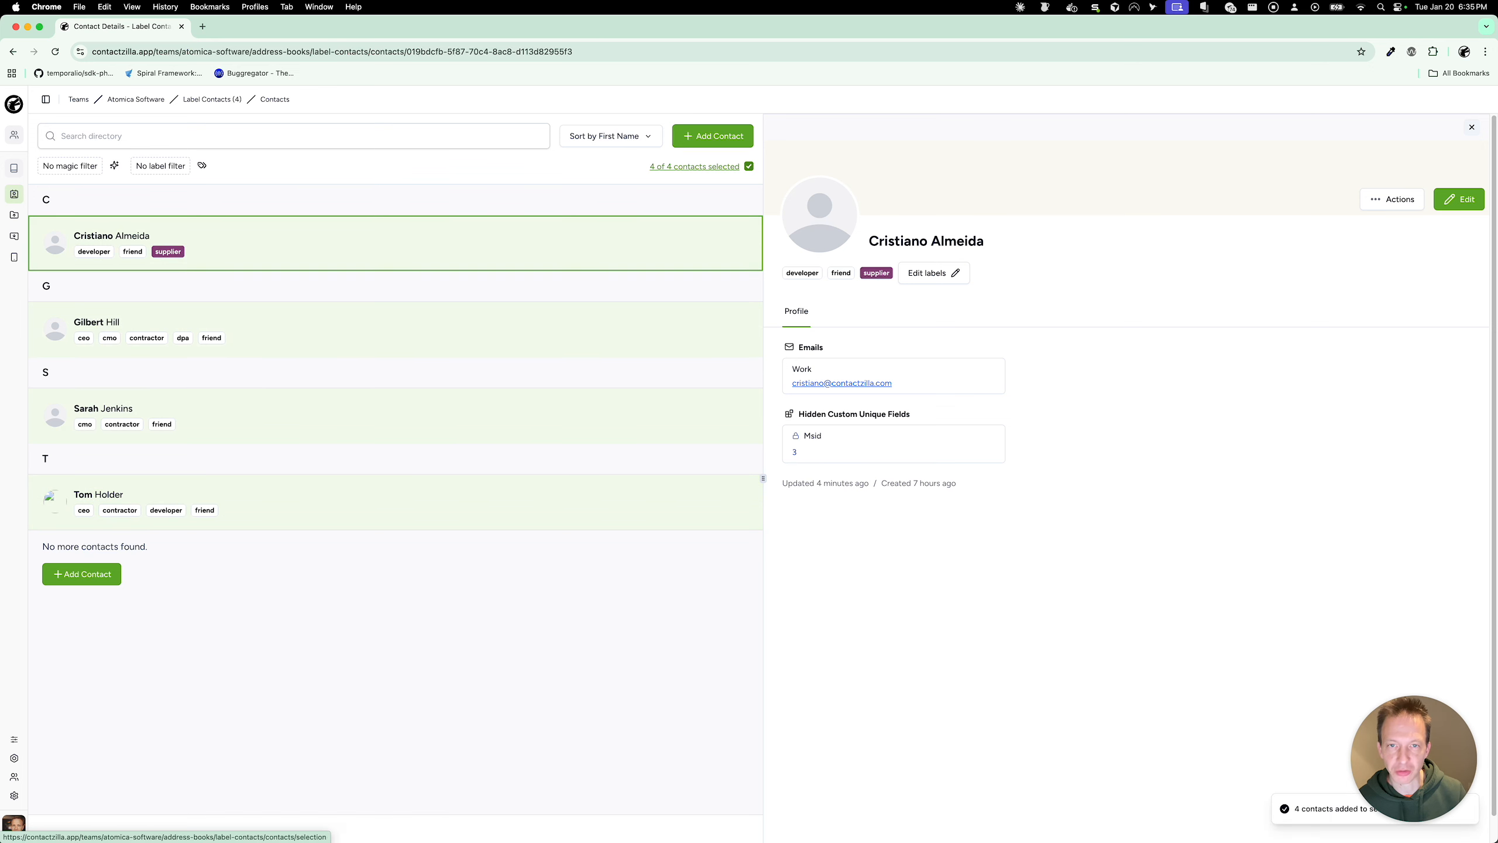
{"action": "left_click", "coordinate": [694, 166]}
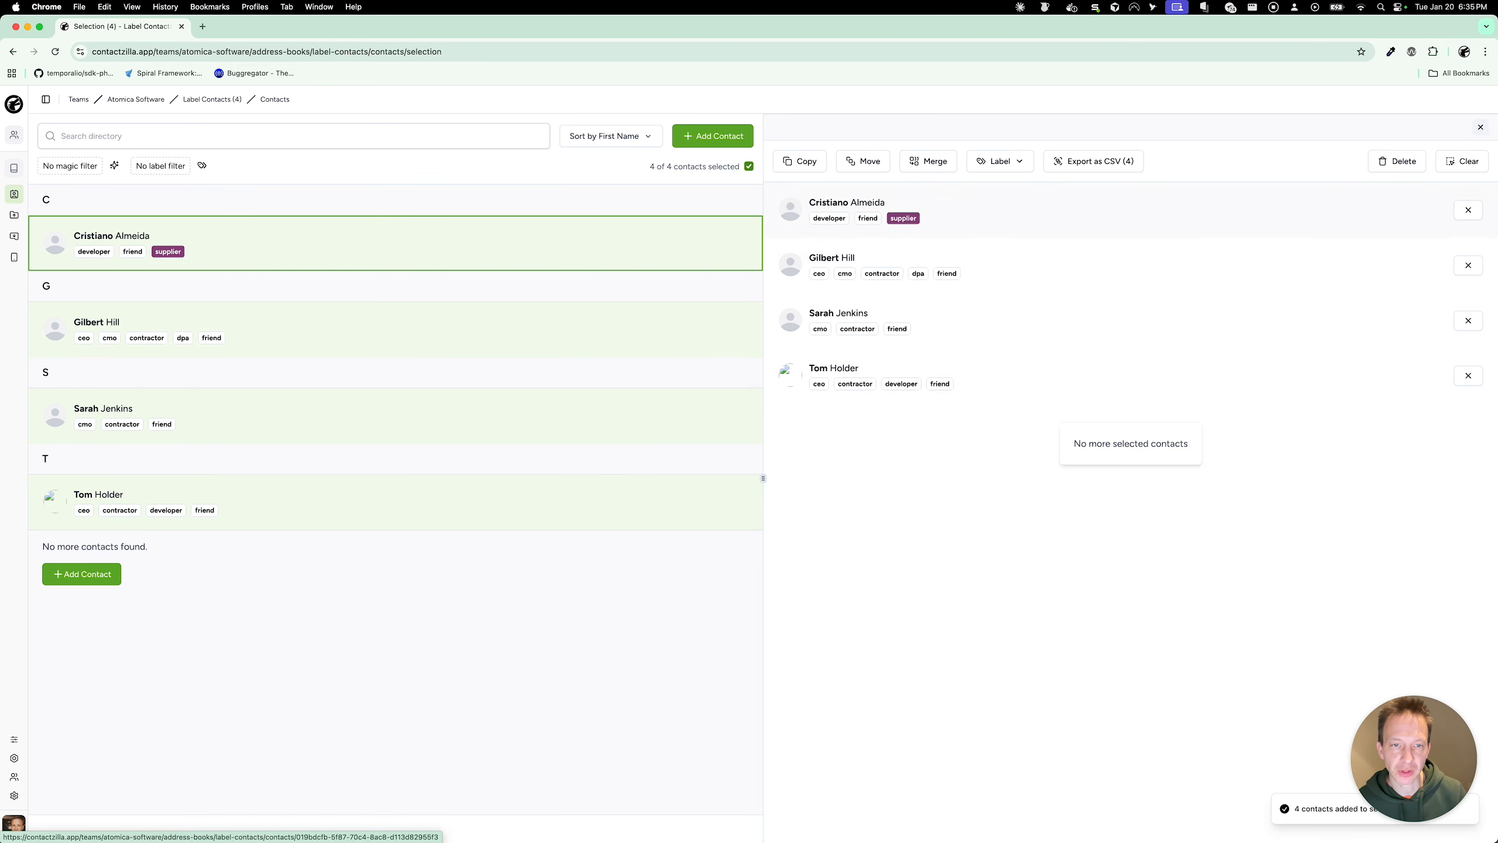